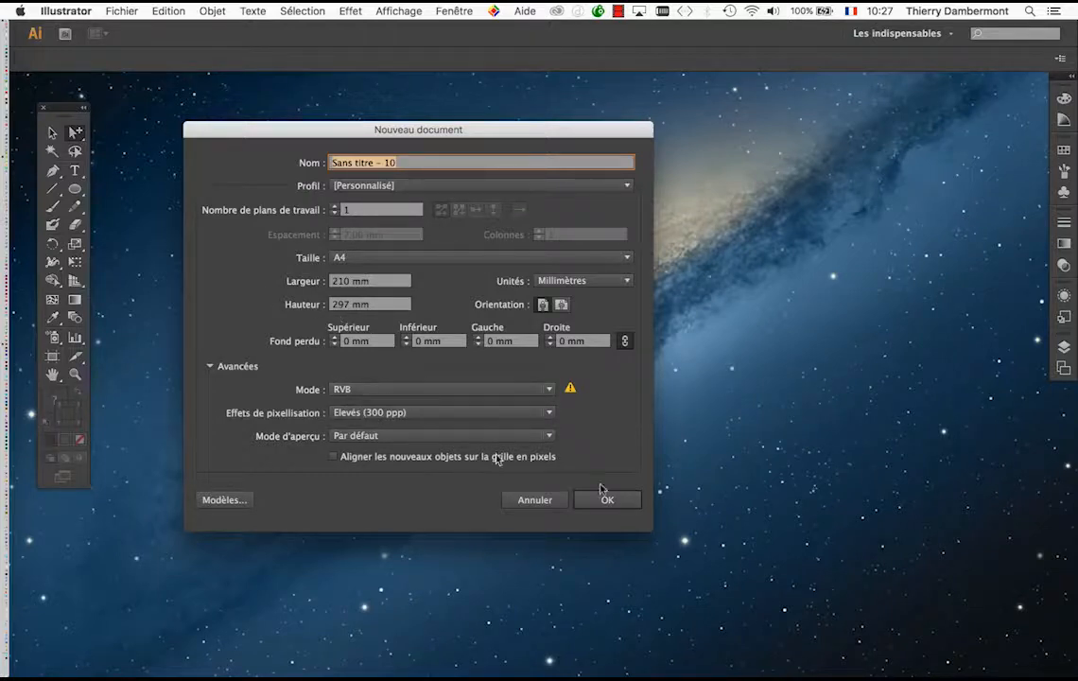
# Create the A4 portrait document in RVB mode and move the toolbox closer to the page.
pyautogui.click(626, 501)
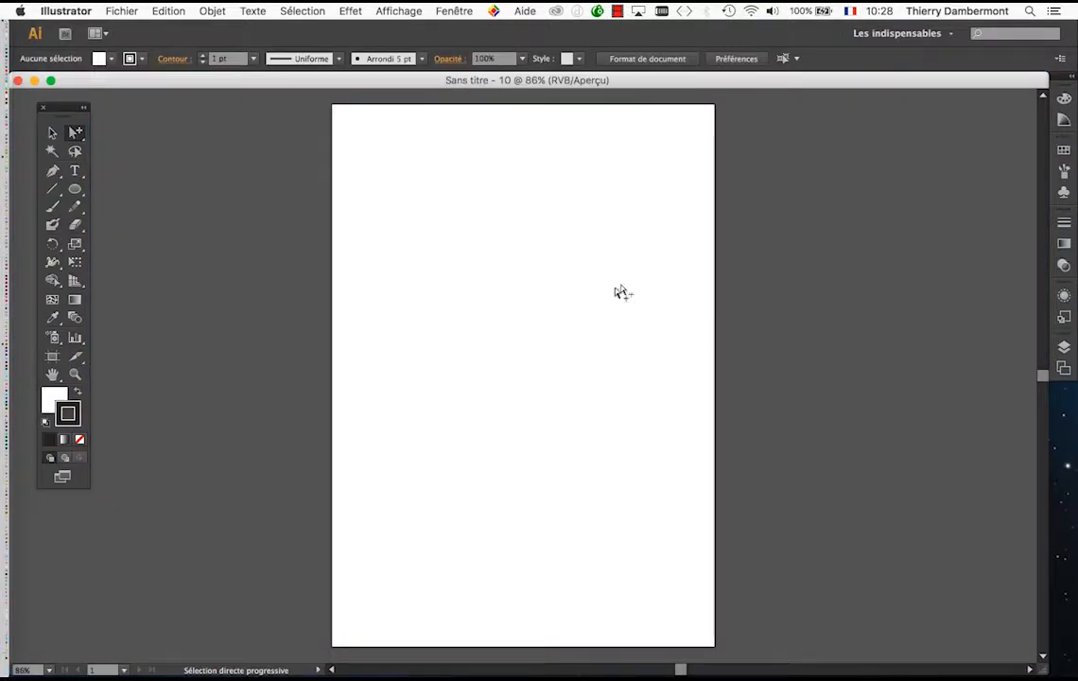
pyautogui.moveTo(508, 272); pyautogui.dragTo(422, 276)
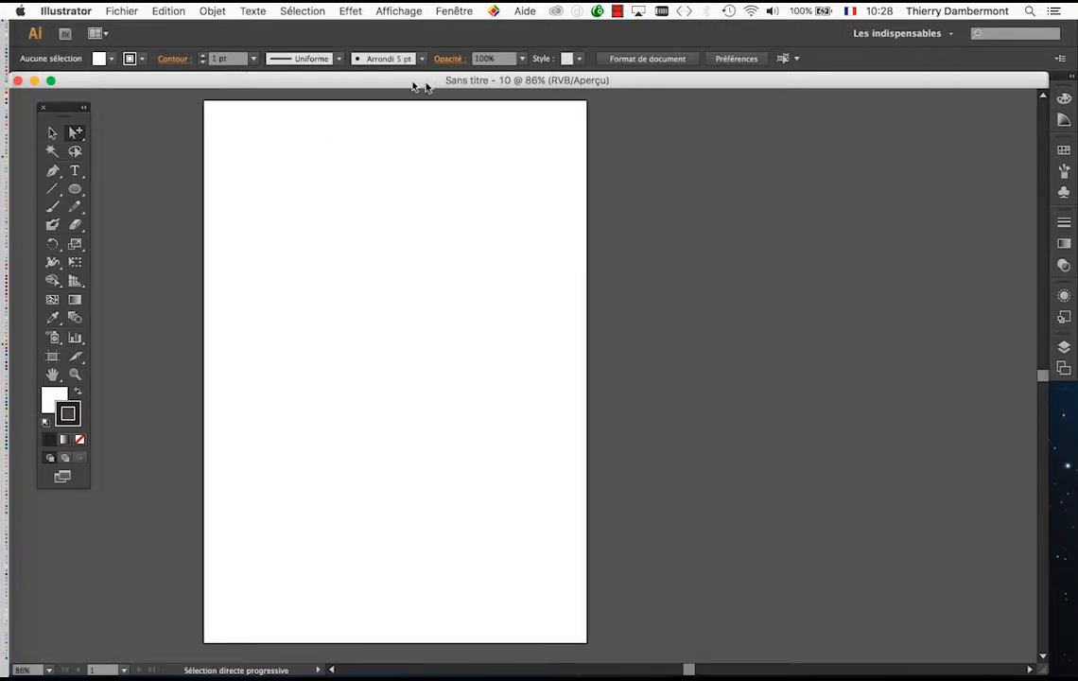
pyautogui.moveTo(57, 107); pyautogui.dragTo(114, 114)
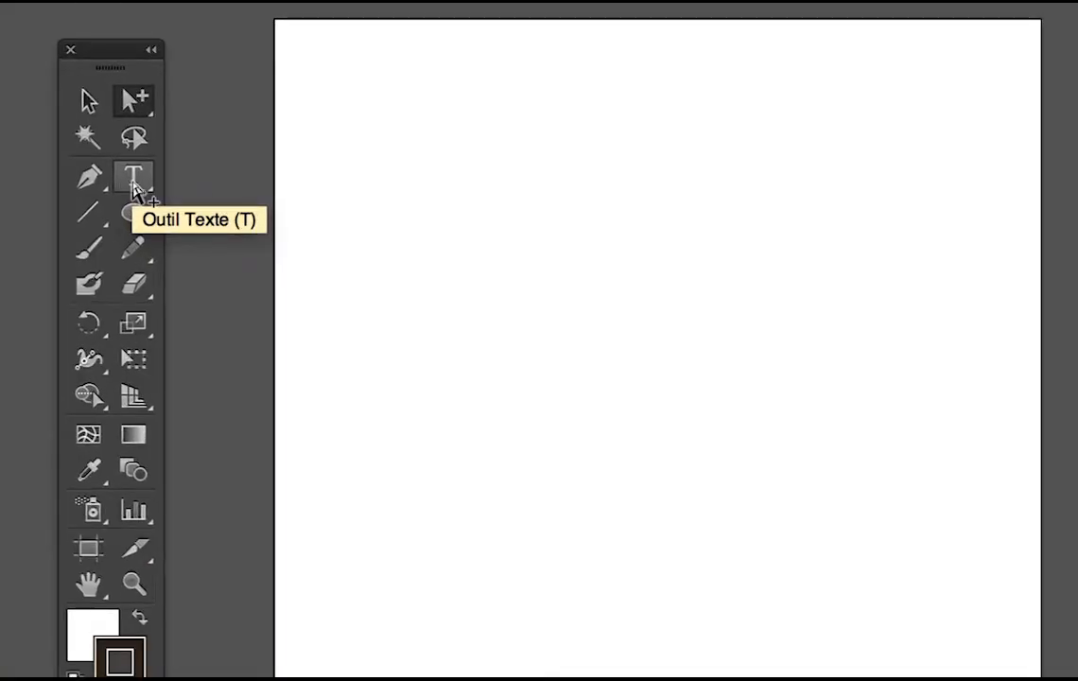
# Add the point text DEAL in the upper part of the page.
pyautogui.click(134, 184)
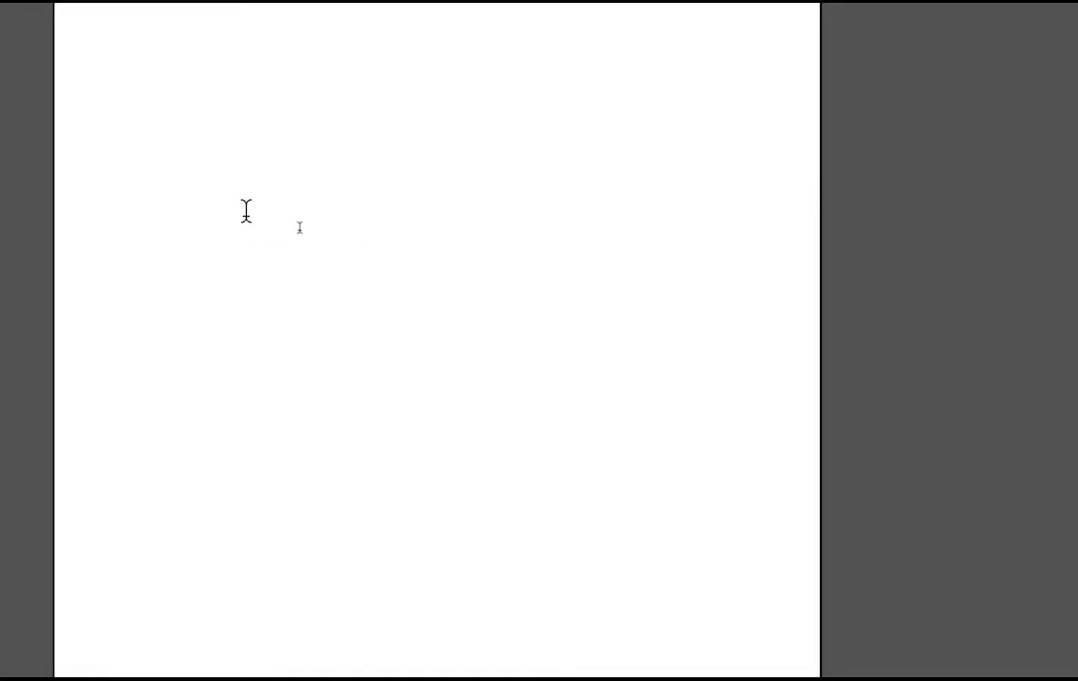
pyautogui.click(245, 210)
pyautogui.write('DEAL')
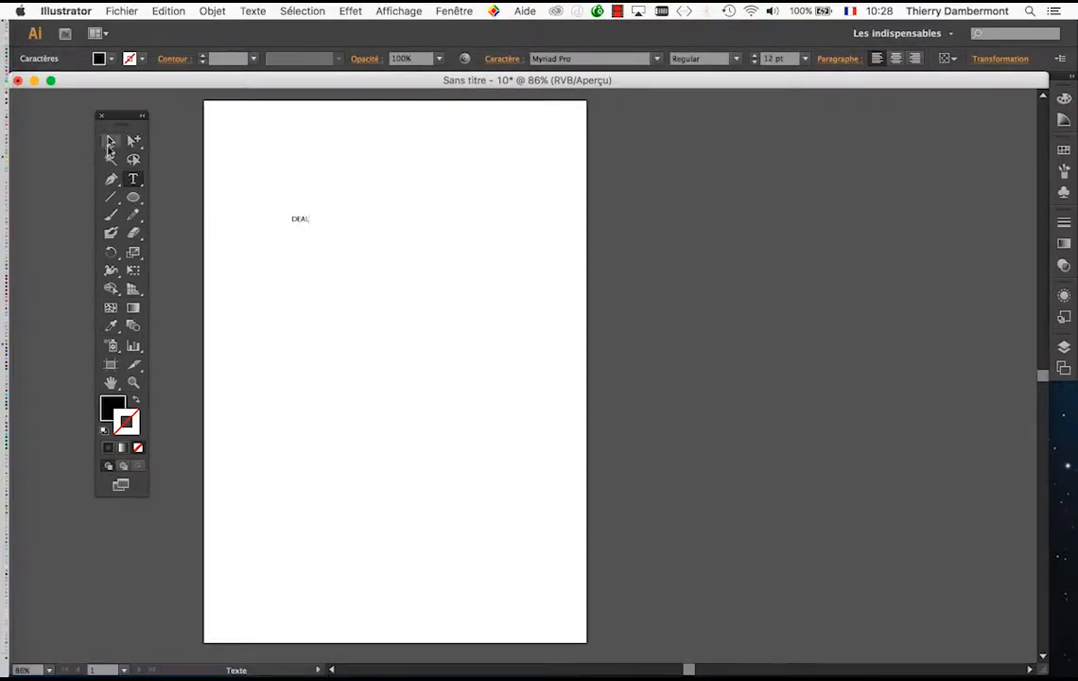
# Enlarge the DEAL text with Free Transform, try stretching it out of proportion, and undo the stretch.
pyautogui.click(109, 142)
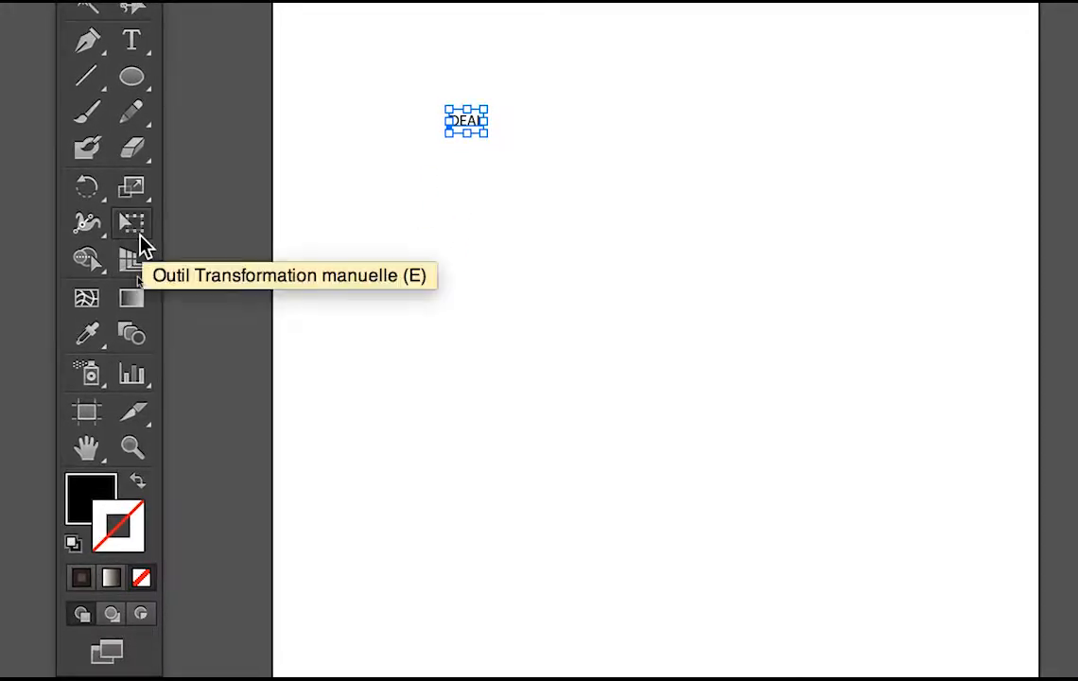
pyautogui.click(139, 238)
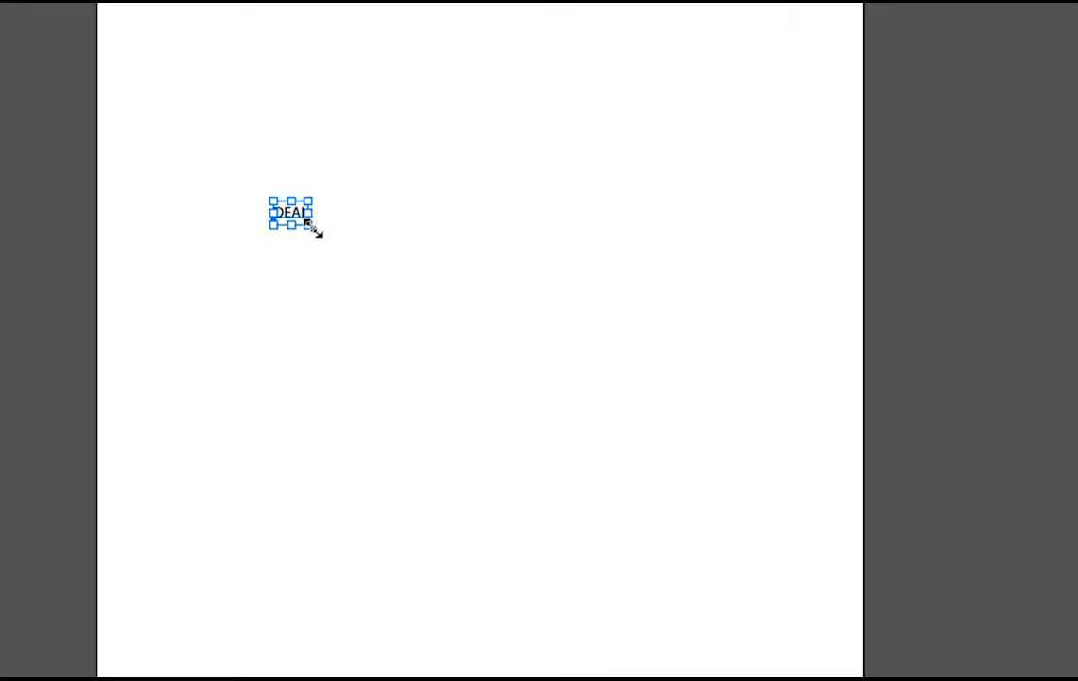
pyautogui.moveTo(315, 228)
pyautogui.mouseDown()
pyautogui.moveTo(508, 324)
pyautogui.moveTo(333, 259)
pyautogui.moveTo(317, 242)
pyautogui.mouseUp()
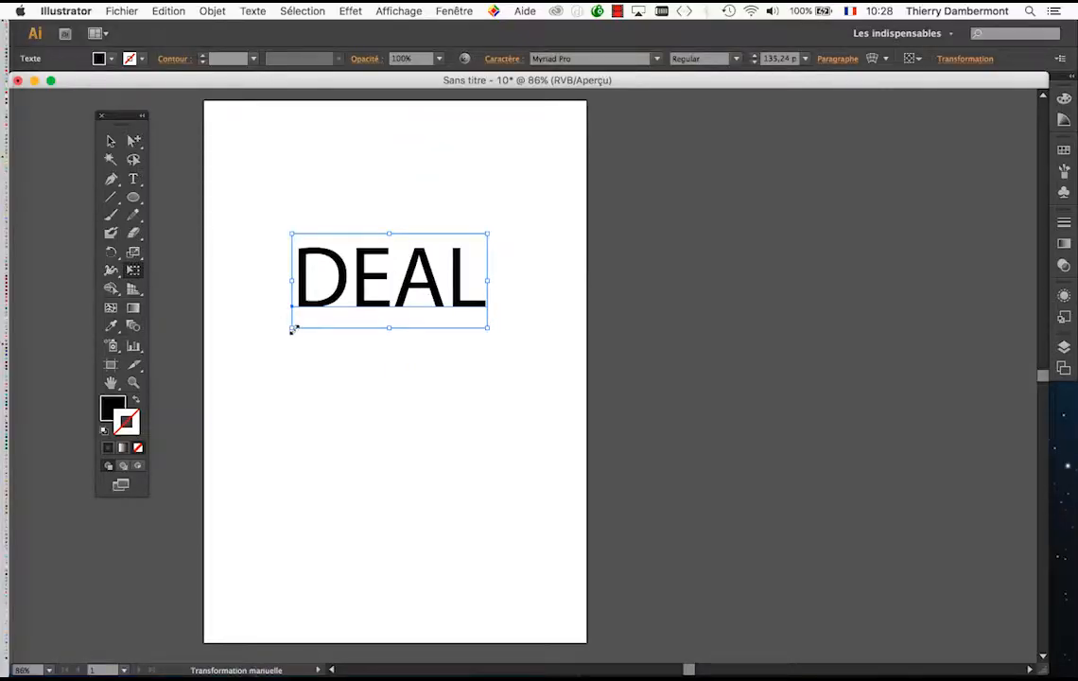
pyautogui.moveTo(289, 327); pyautogui.dragTo(261, 460)
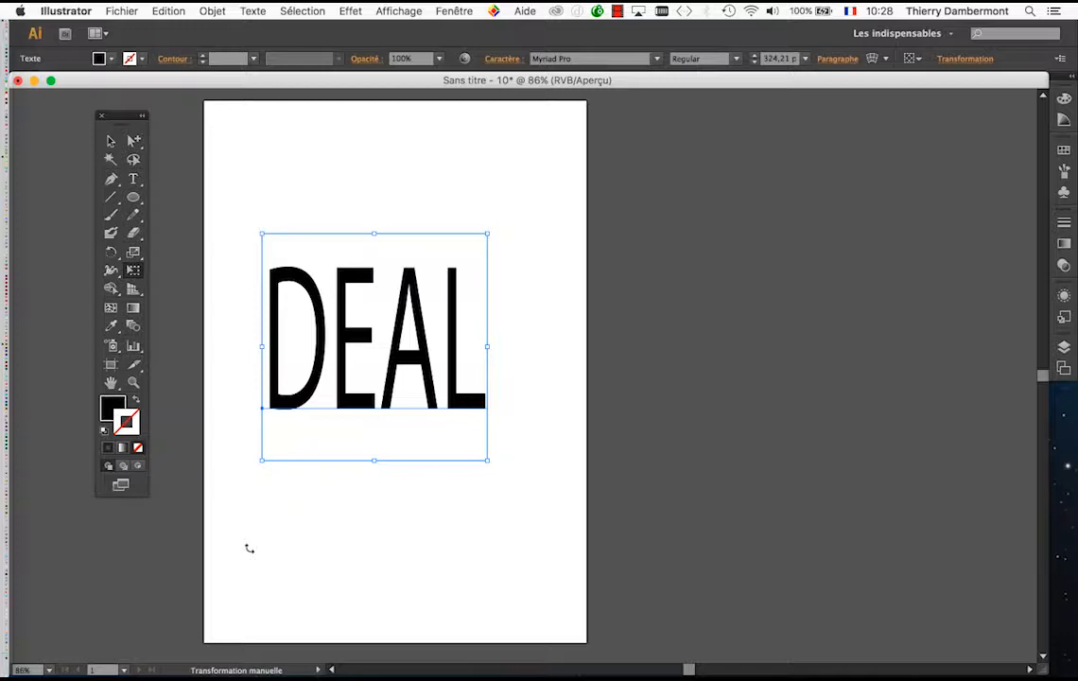
pyautogui.press('super+z')
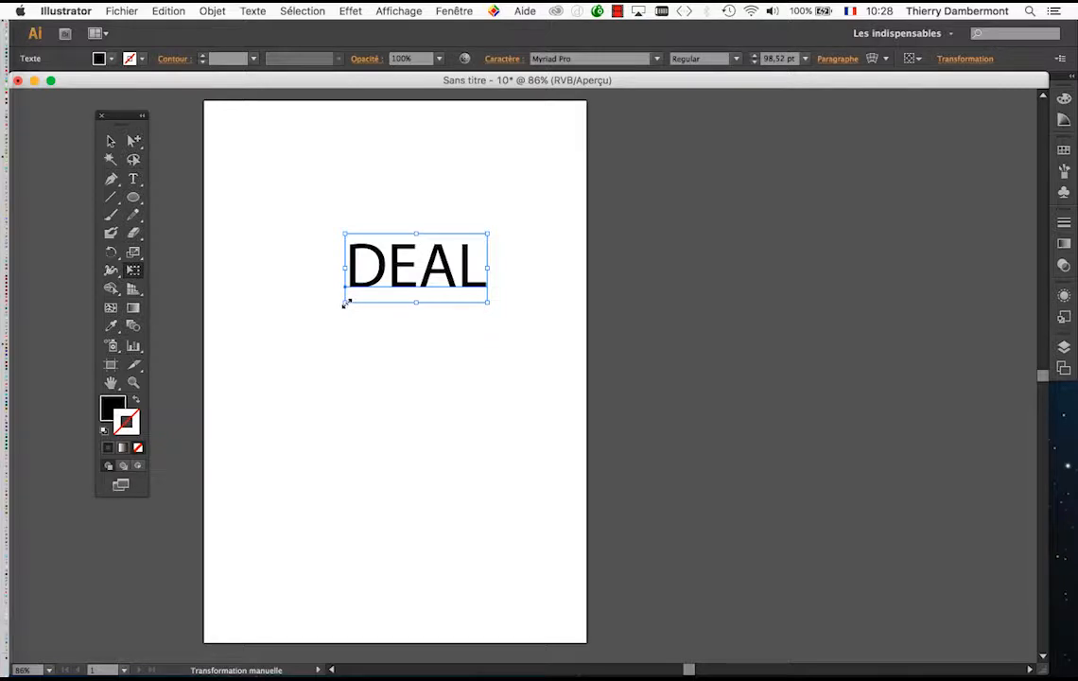
# Scale the DEAL text proportionally with Free Transform to a font size of about 204 pt.
pyautogui.moveTo(346, 304); pyautogui.dragTo(281, 361)
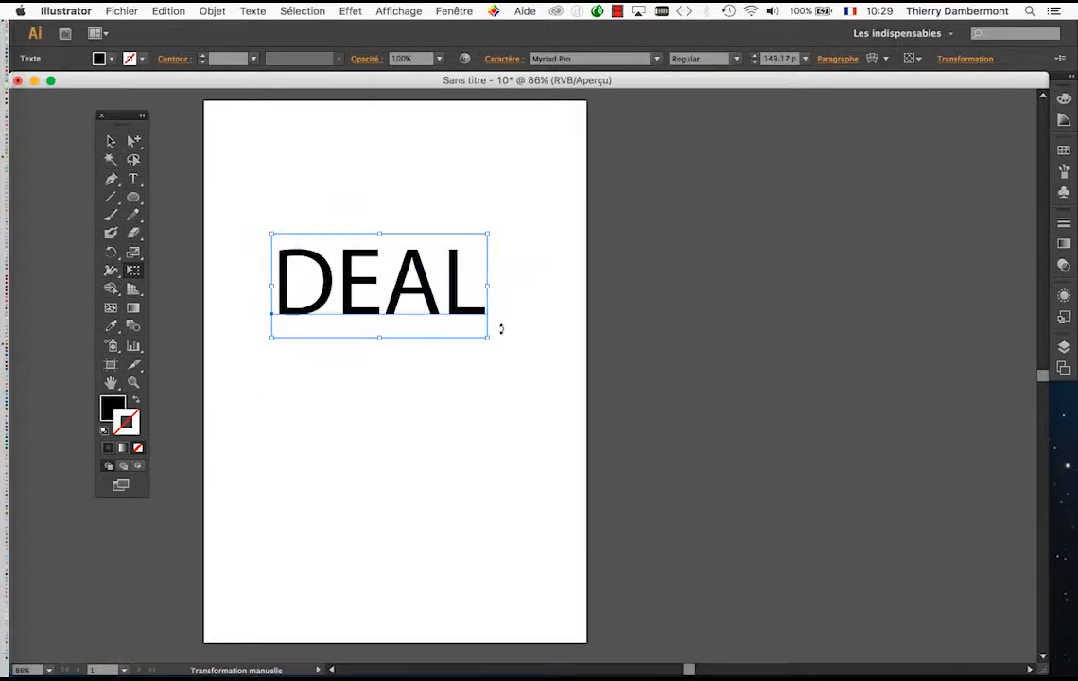
pyautogui.moveTo(487, 338); pyautogui.dragTo(516, 351)
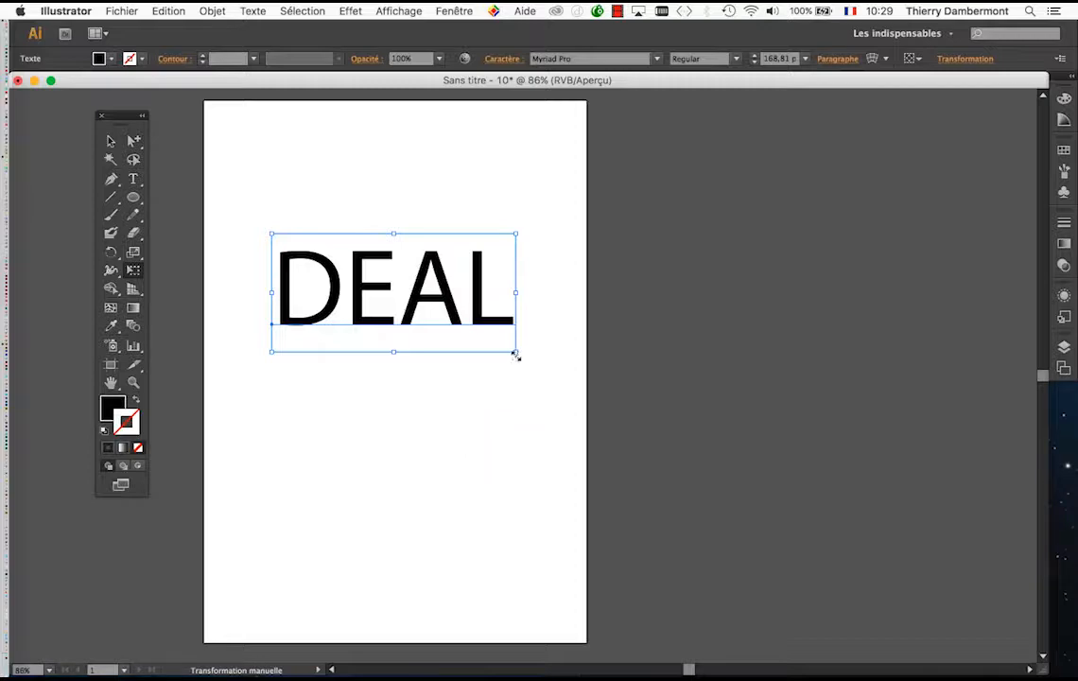
pyautogui.moveTo(515, 351); pyautogui.dragTo(538, 374)
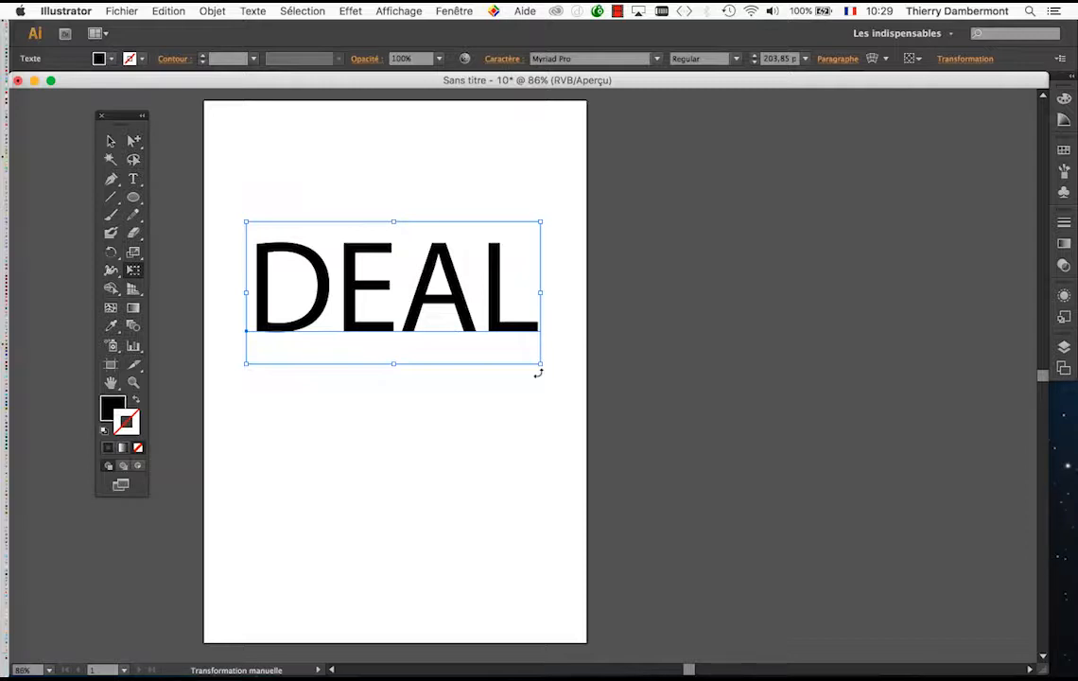
# Display the Caractère settings and place them beside the DEAL text.
pyautogui.click(454, 11)
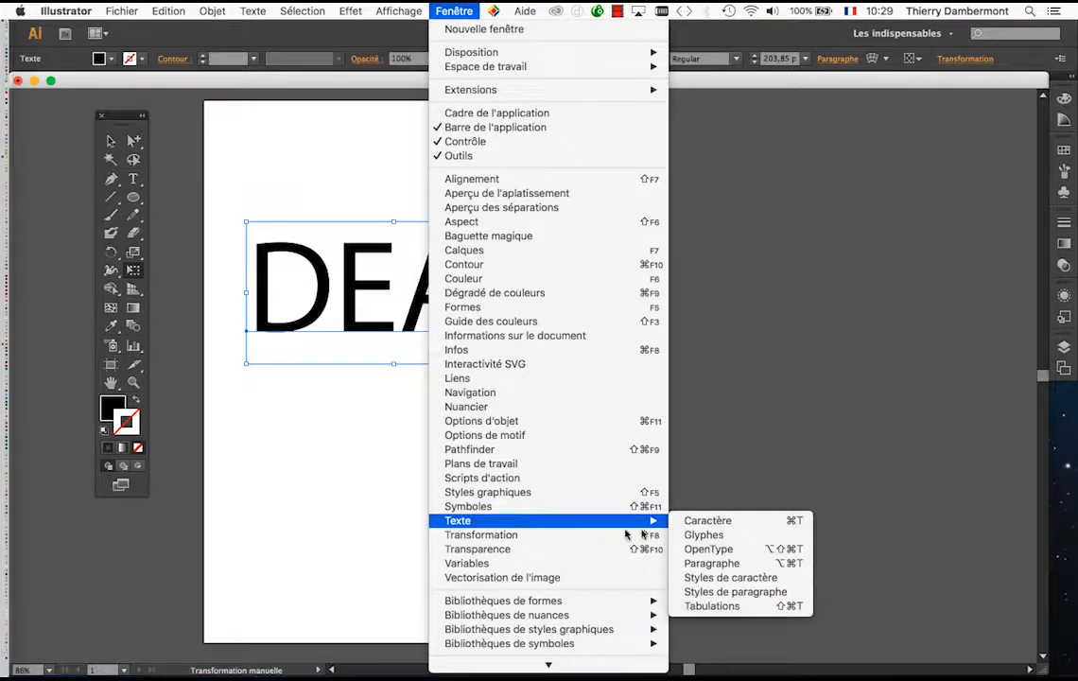
pyautogui.moveTo(648, 520)
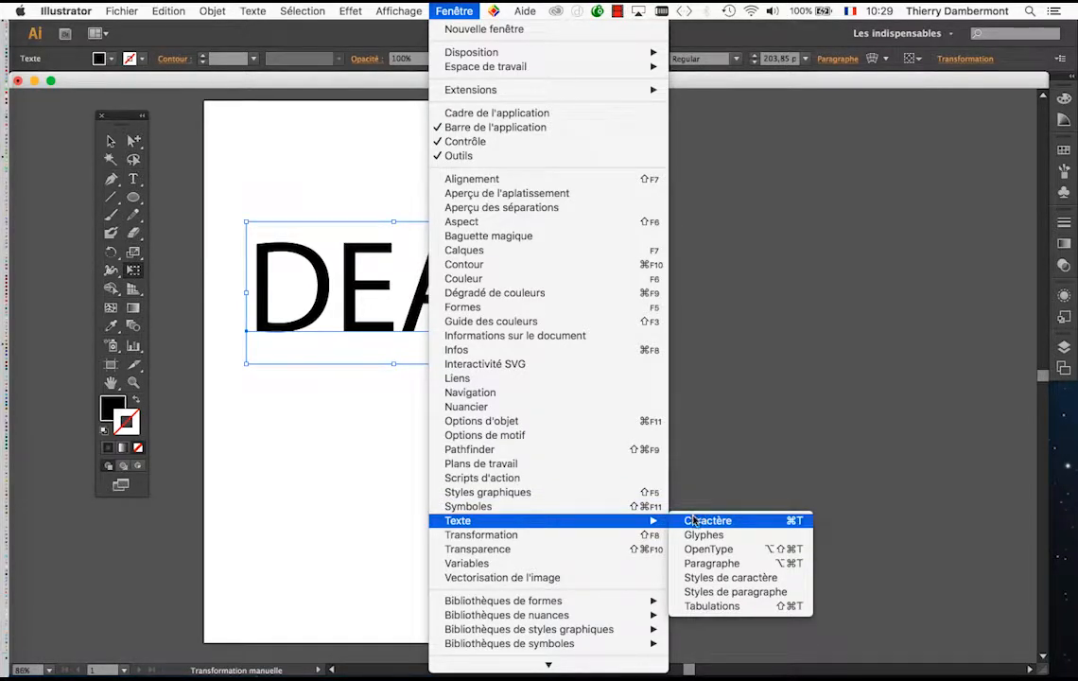
pyautogui.click(691, 520)
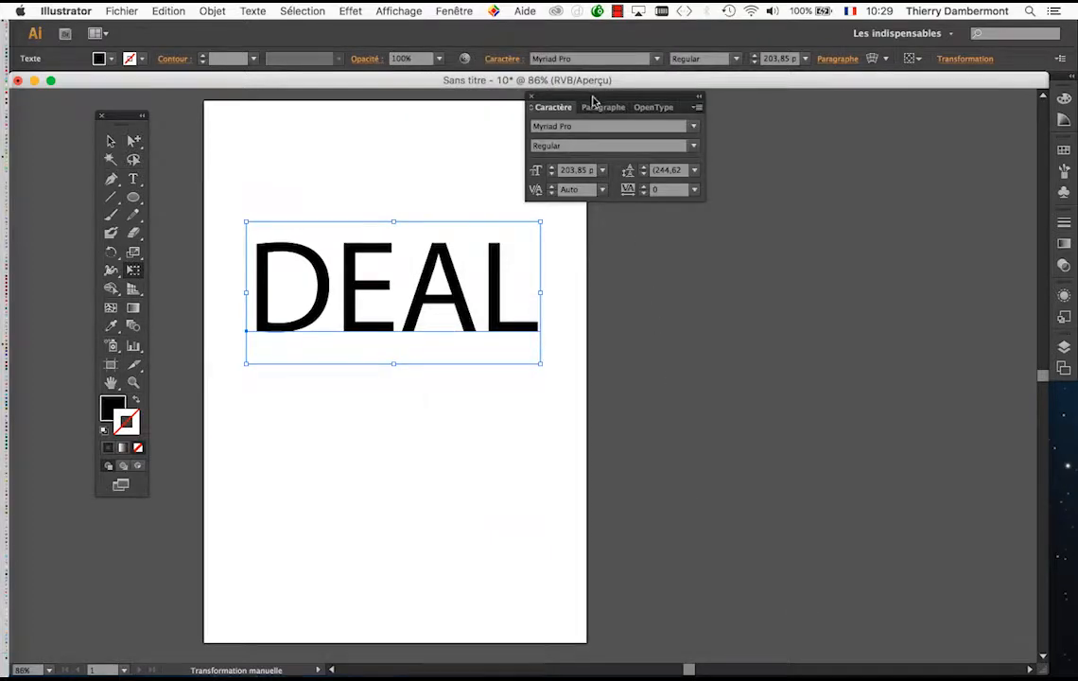
pyautogui.moveTo(591, 103); pyautogui.dragTo(604, 214)
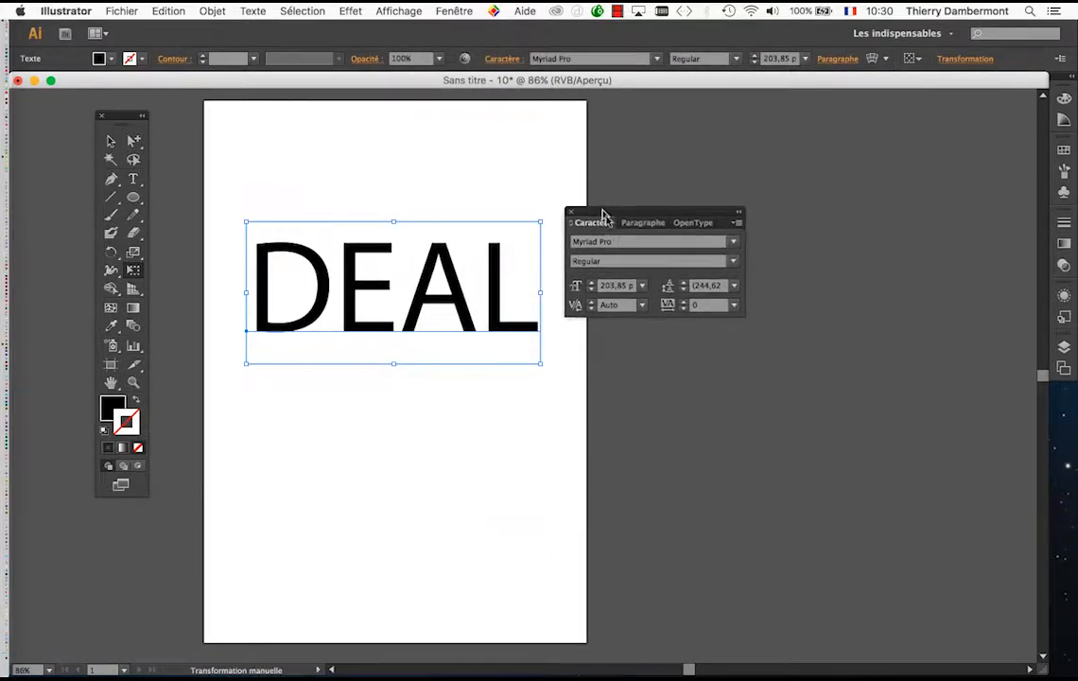
# Try successive font families on the DEAL text, from Myriad Pro through to Party LET Plain:1.0.
pyautogui.click(619, 242)
pyautogui.press('Down')
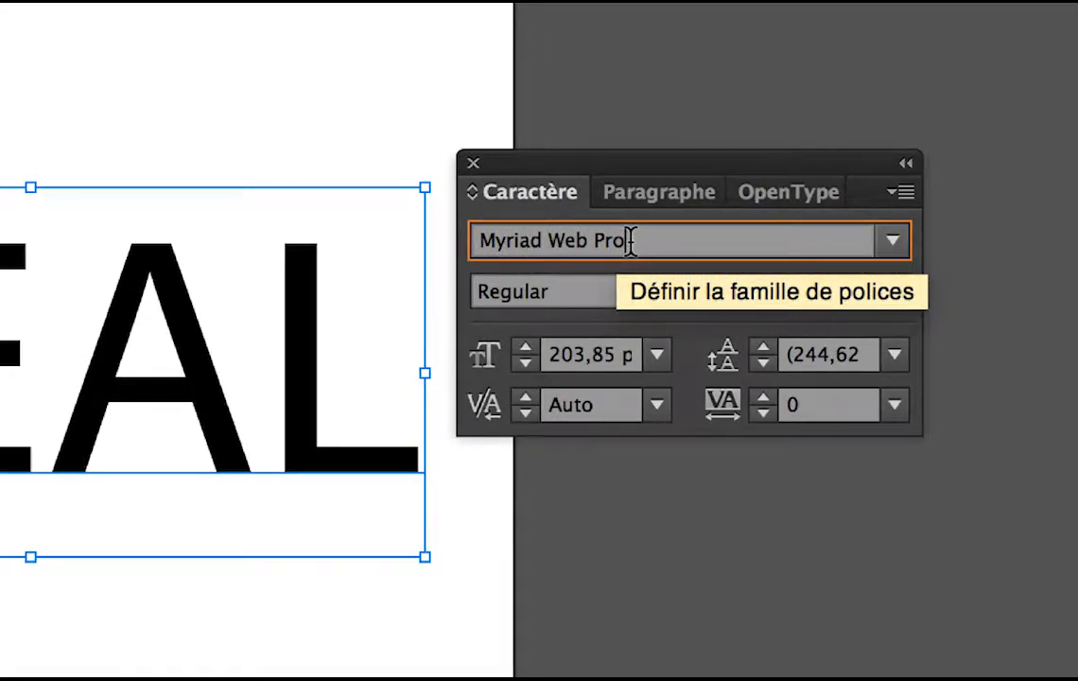
pyautogui.press('Down')
pyautogui.press('Down')
pyautogui.press('Down')
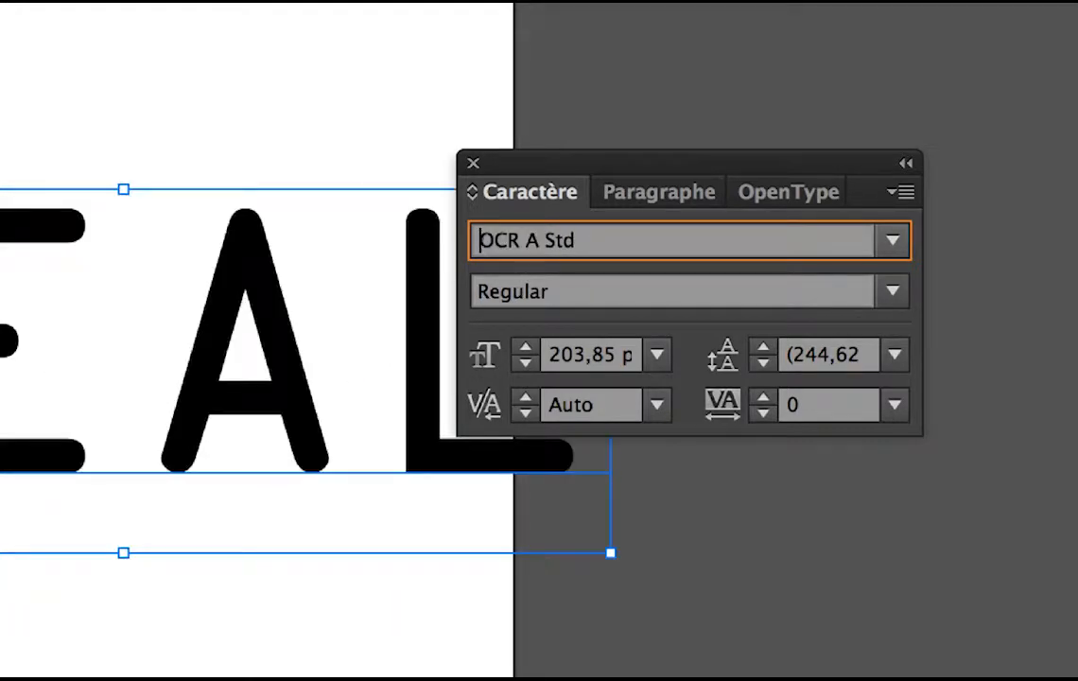
pyautogui.press('Down')
pyautogui.press('Down')
pyautogui.press('Down')
pyautogui.press('Down')
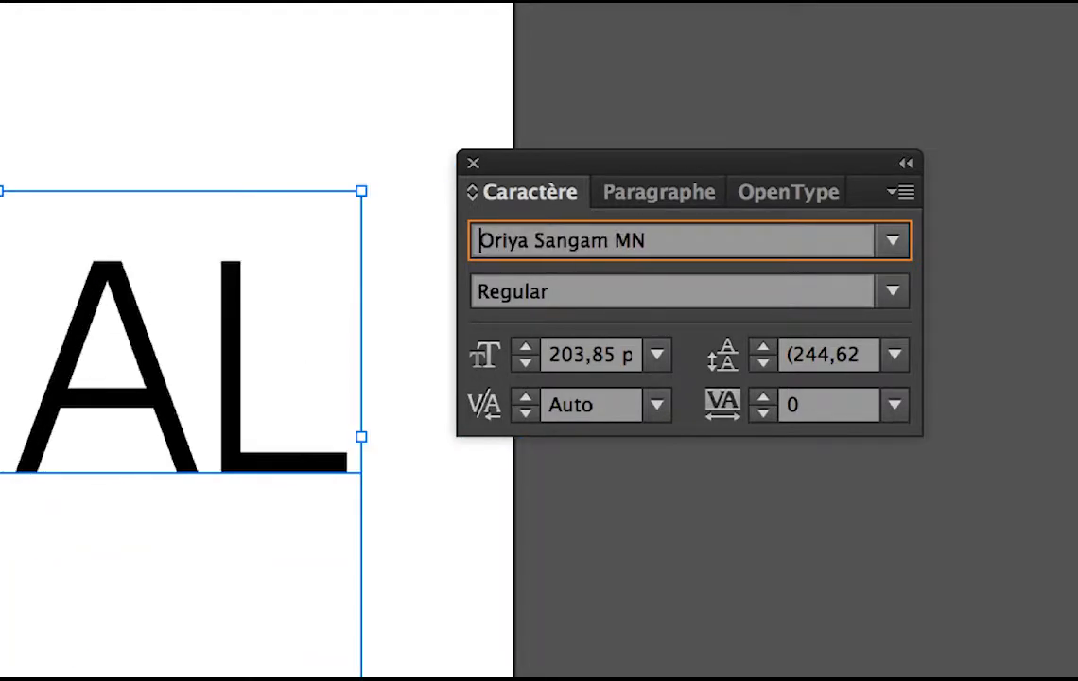
pyautogui.press('Down')
pyautogui.press('Down')
pyautogui.press('Down')
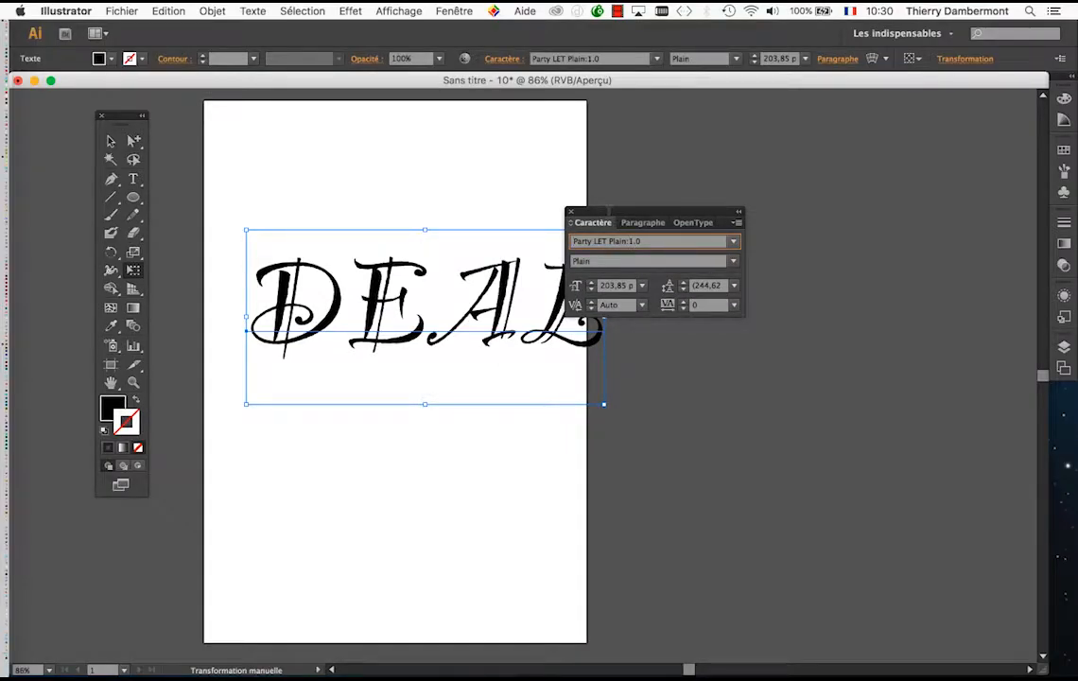
# Move the Caractère settings clear of the page and set the DEAL text's font family to Poplar Std Black.
pyautogui.moveTo(610, 212); pyautogui.dragTo(729, 168)
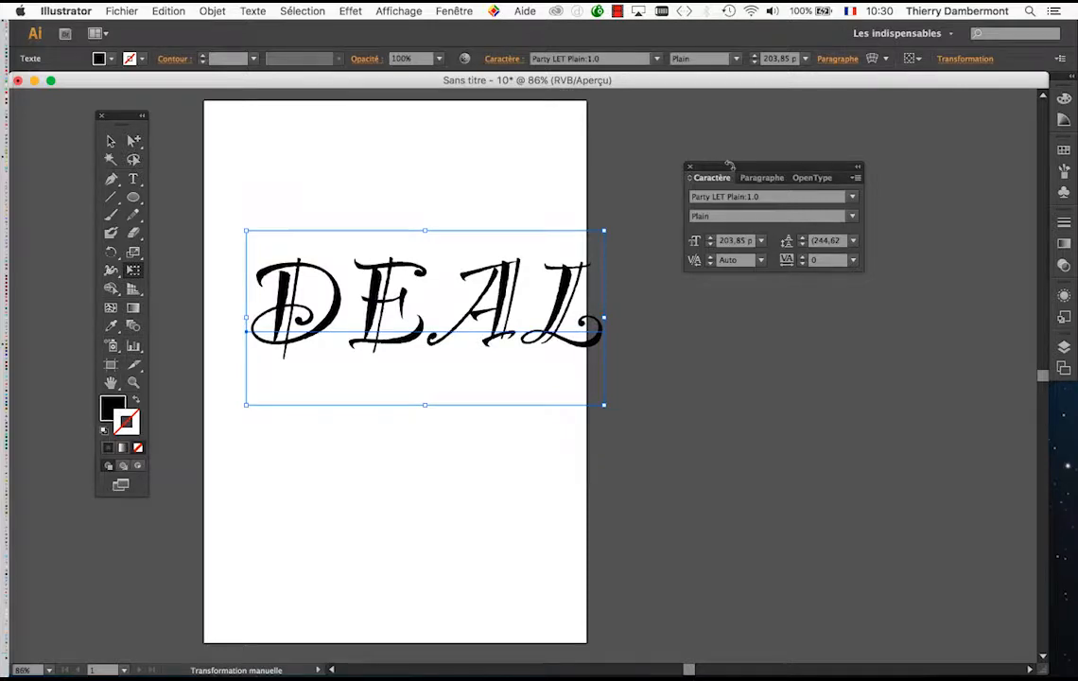
pyautogui.click(770, 196)
pyautogui.press('Down')
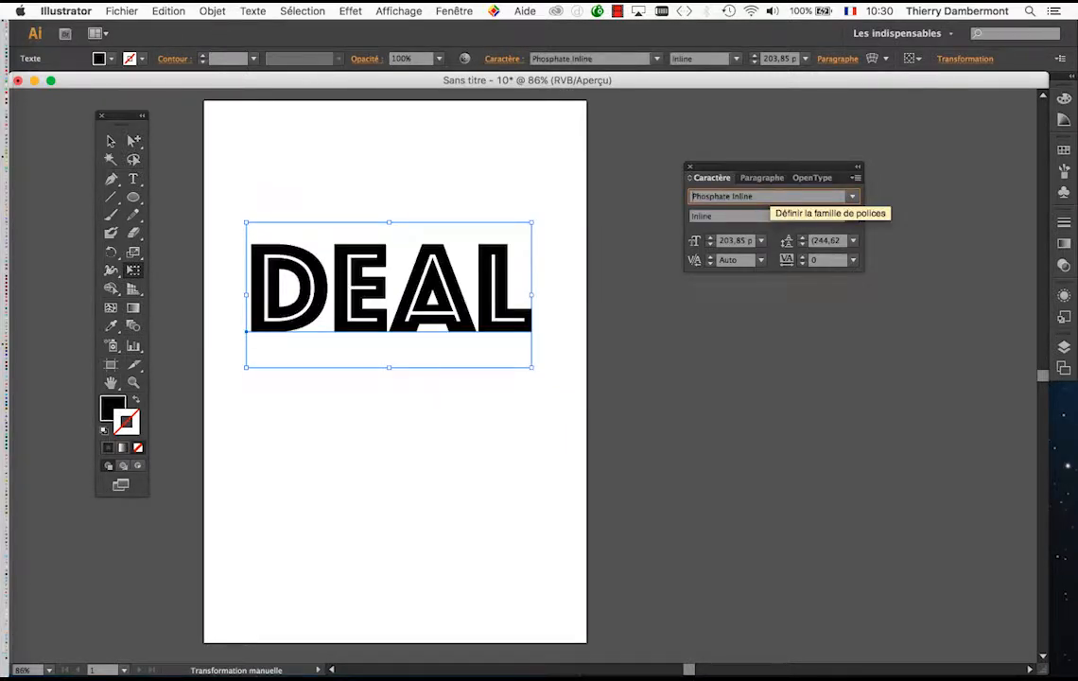
pyautogui.press('Down')
pyautogui.press('Down')
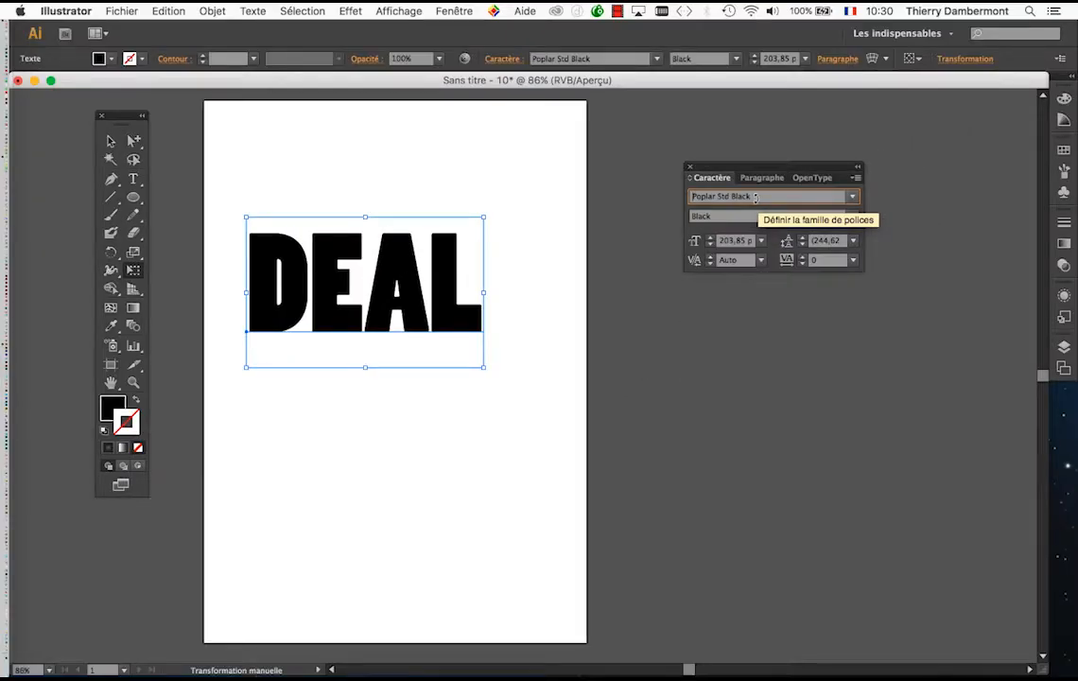
pyautogui.press('Down')
pyautogui.press('Up')
pyautogui.press('Up')
pyautogui.press('Down')
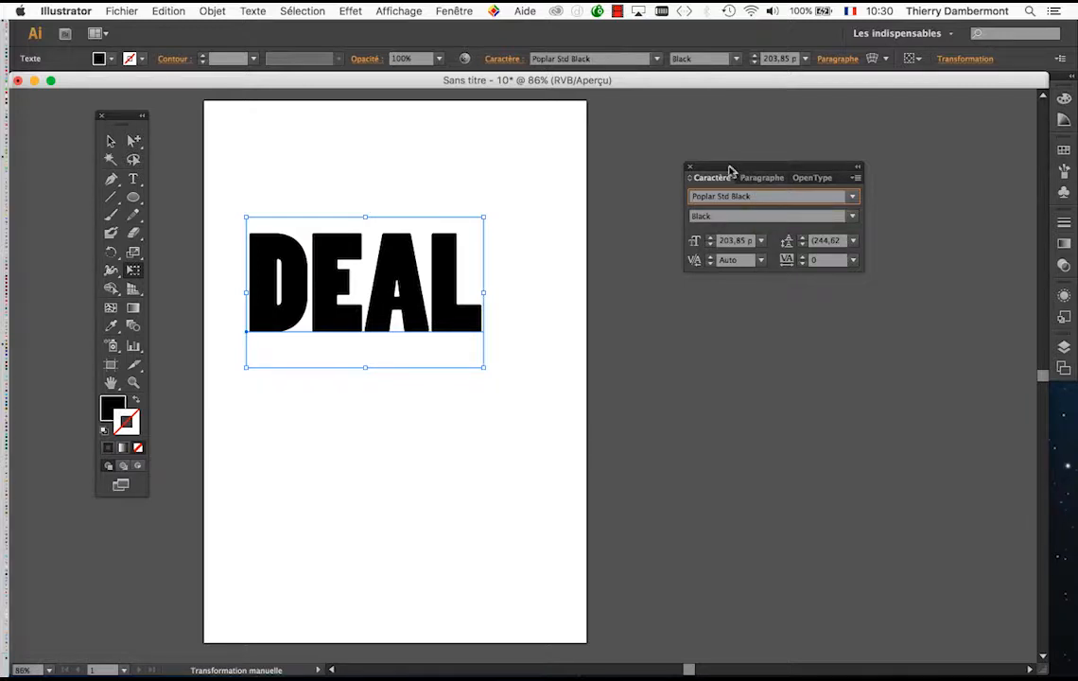
# Bring the Caractère settings back close to the DEAL text.
pyautogui.moveTo(717, 171); pyautogui.dragTo(581, 182)
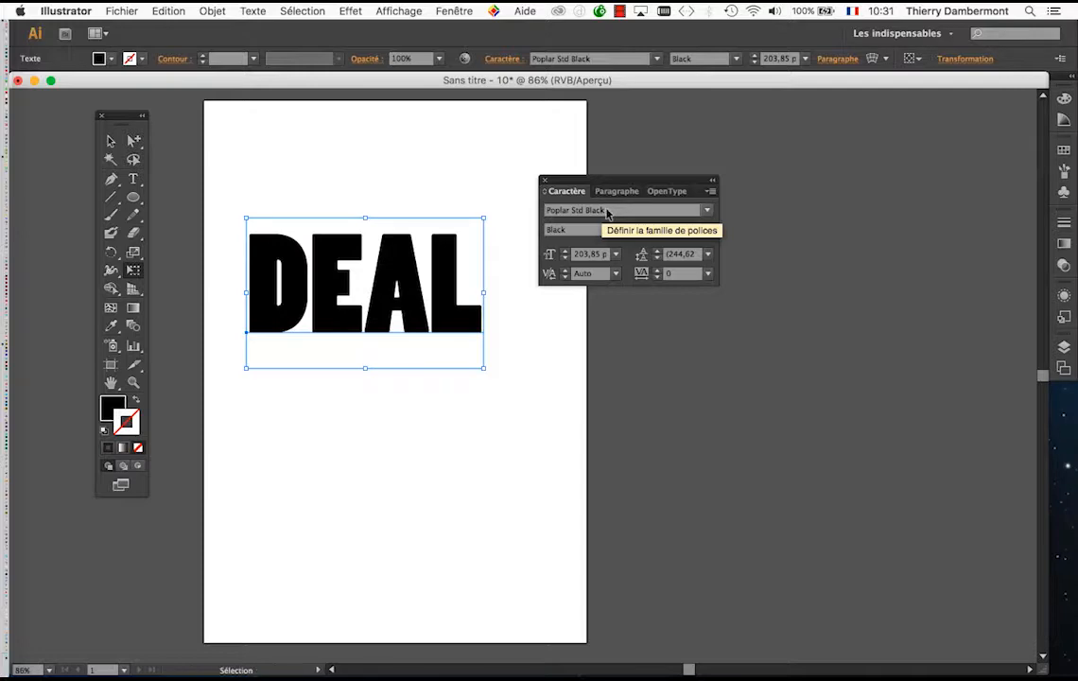
pyautogui.moveTo(644, 181); pyautogui.dragTo(624, 169)
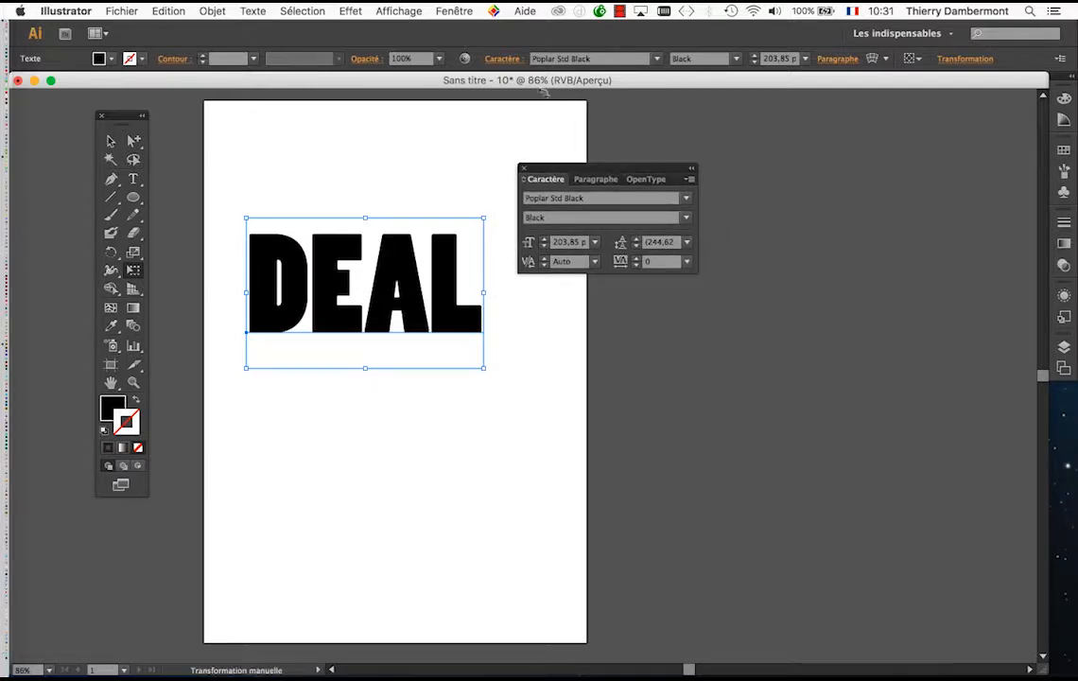
pyautogui.moveTo(555, 173); pyautogui.dragTo(532, 199)
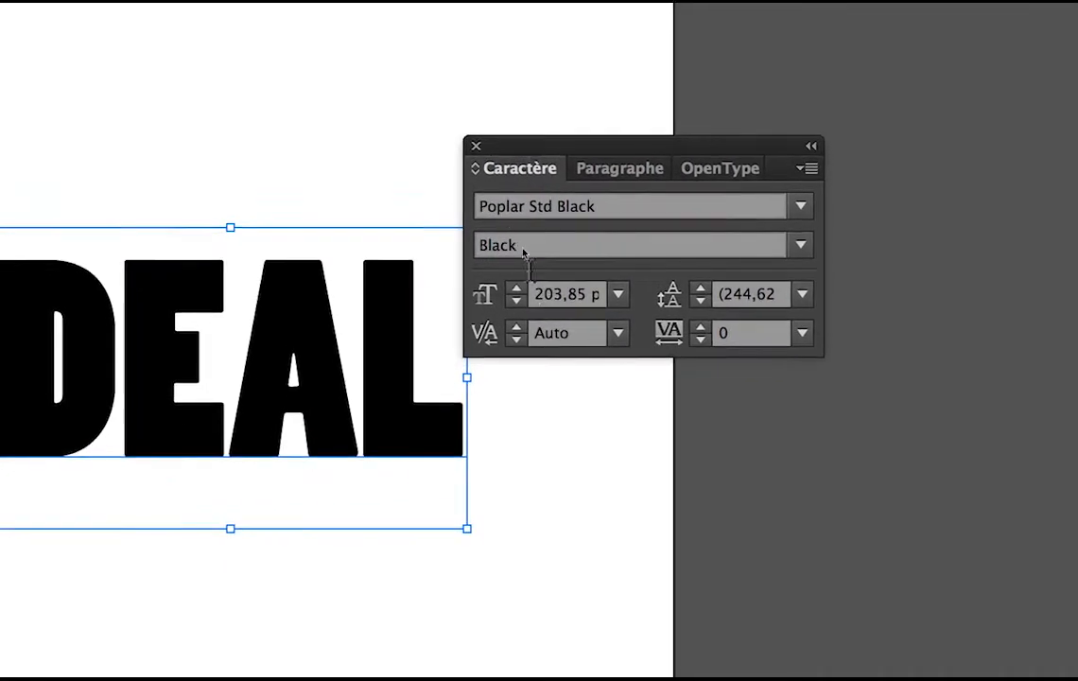
# Compare Optique and Métrique – Romaine seulement kerning on the DEAL text, ending with Optique.
pyautogui.click(556, 264)
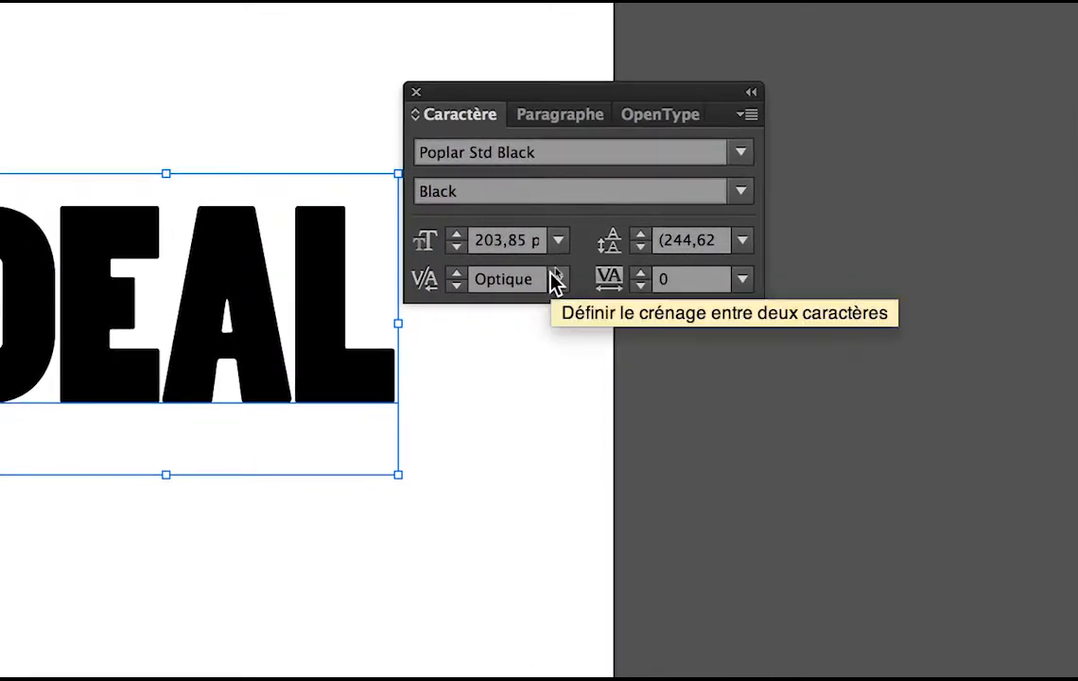
pyautogui.click(554, 279)
pyautogui.click(553, 312)
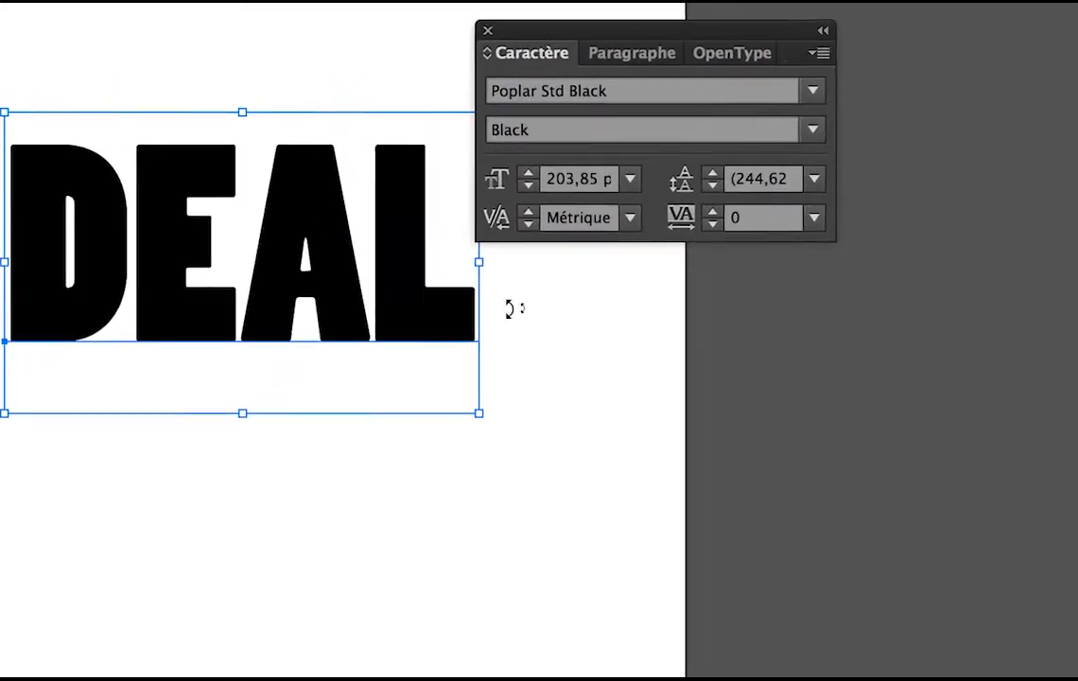
pyautogui.click(570, 256)
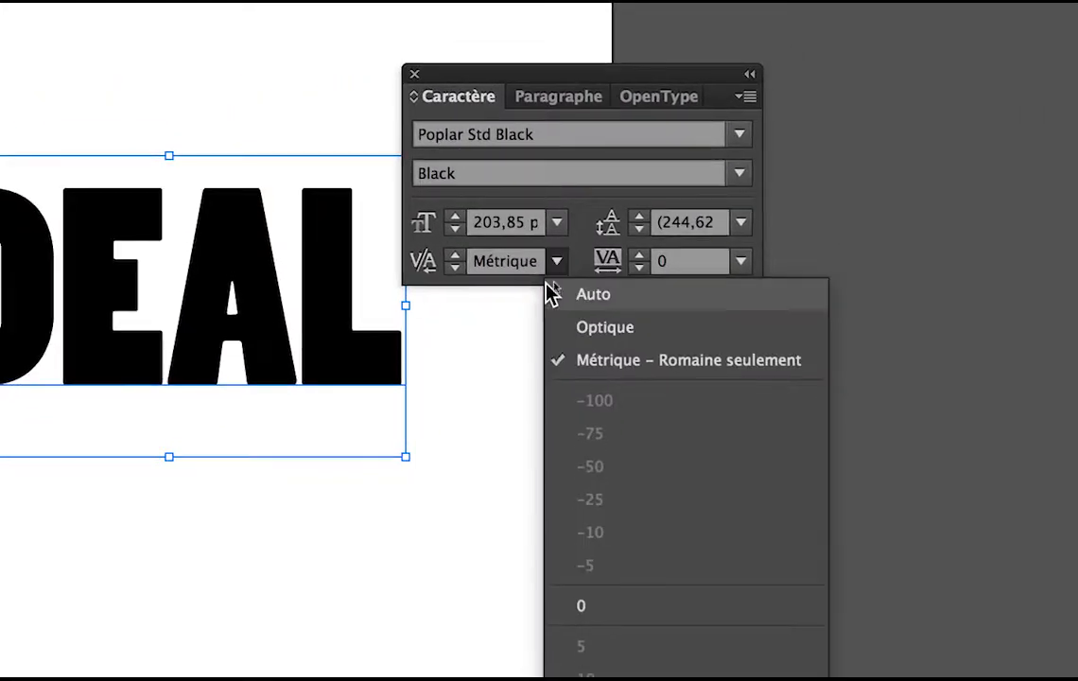
pyautogui.click(550, 310)
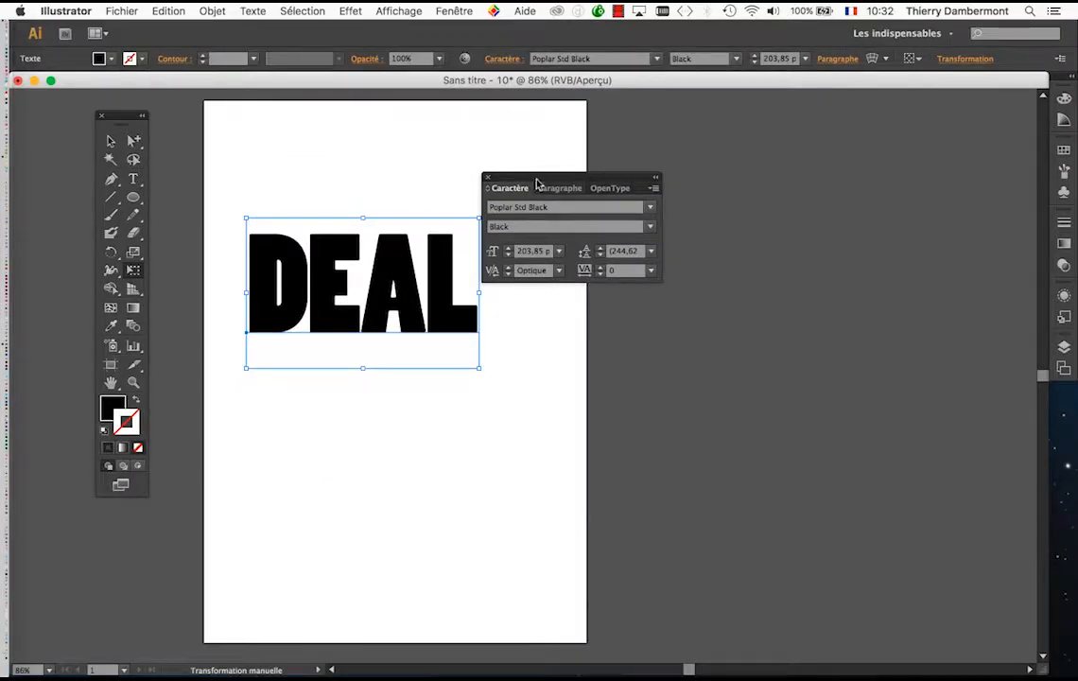
# Move the Caractère settings just above the DEAL text and raise the text's tracking to 60.
pyautogui.moveTo(536, 182)
pyautogui.mouseDown()
pyautogui.moveTo(635, 167)
pyautogui.moveTo(552, 177)
pyautogui.mouseUp()
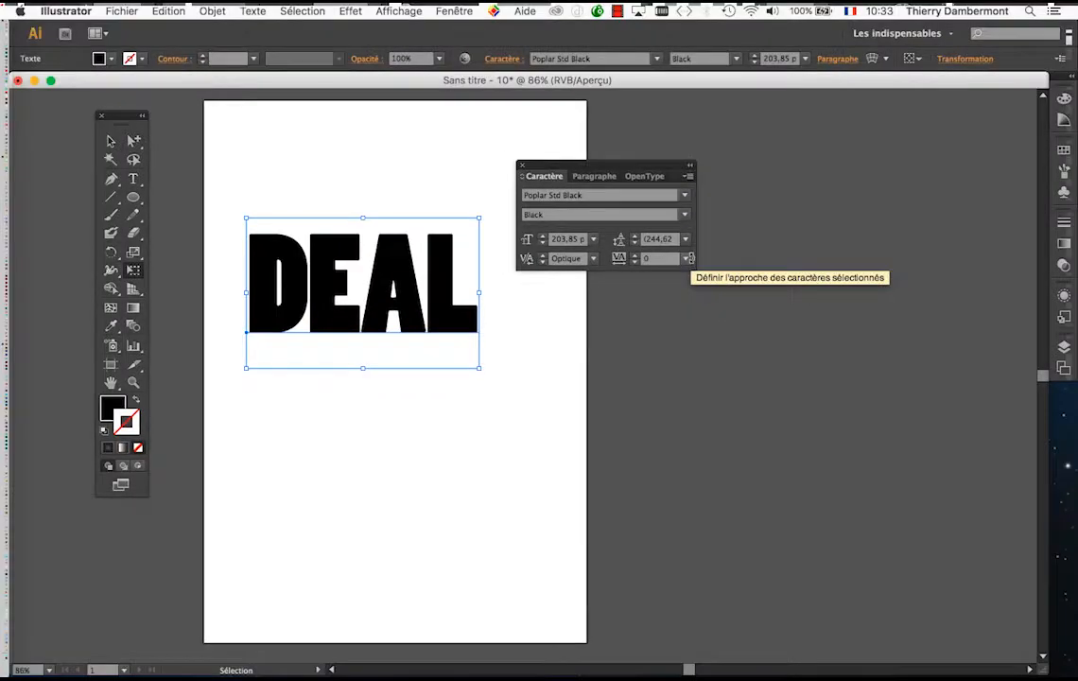
pyautogui.moveTo(537, 170); pyautogui.dragTo(241, 98)
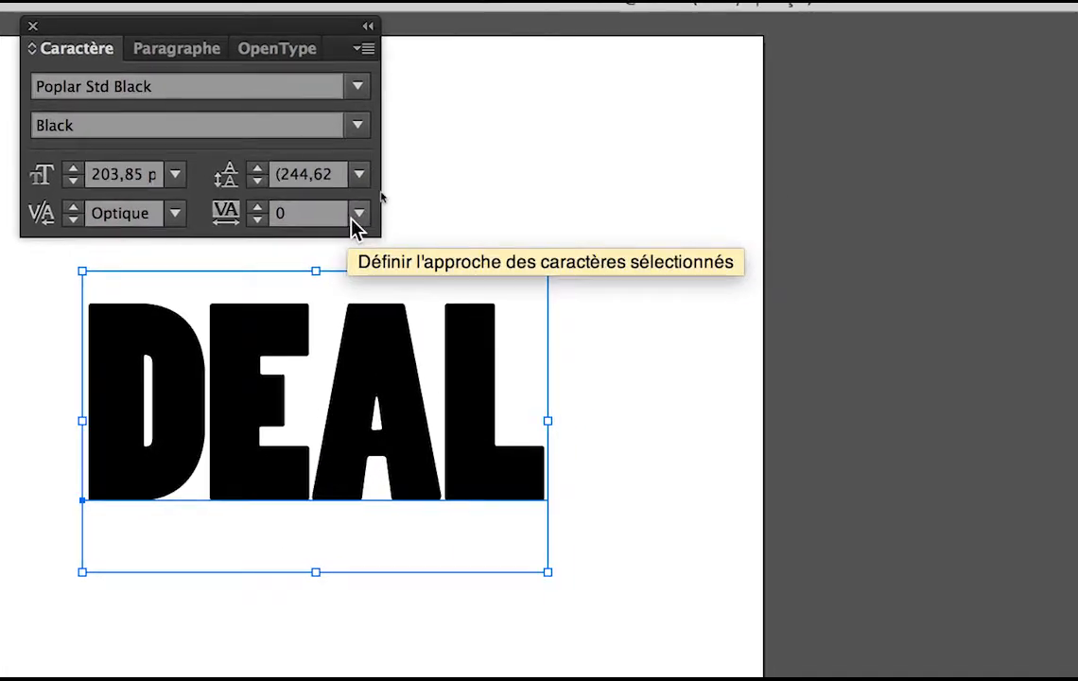
pyautogui.click(357, 217)
pyautogui.click(314, 218)
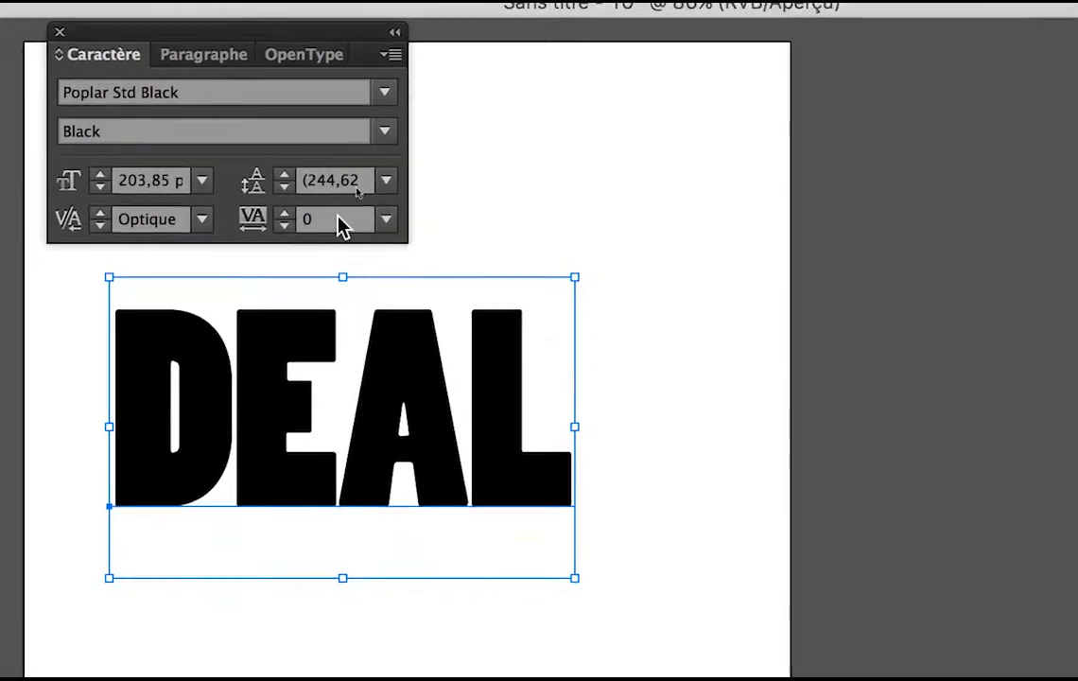
pyautogui.click(303, 213)
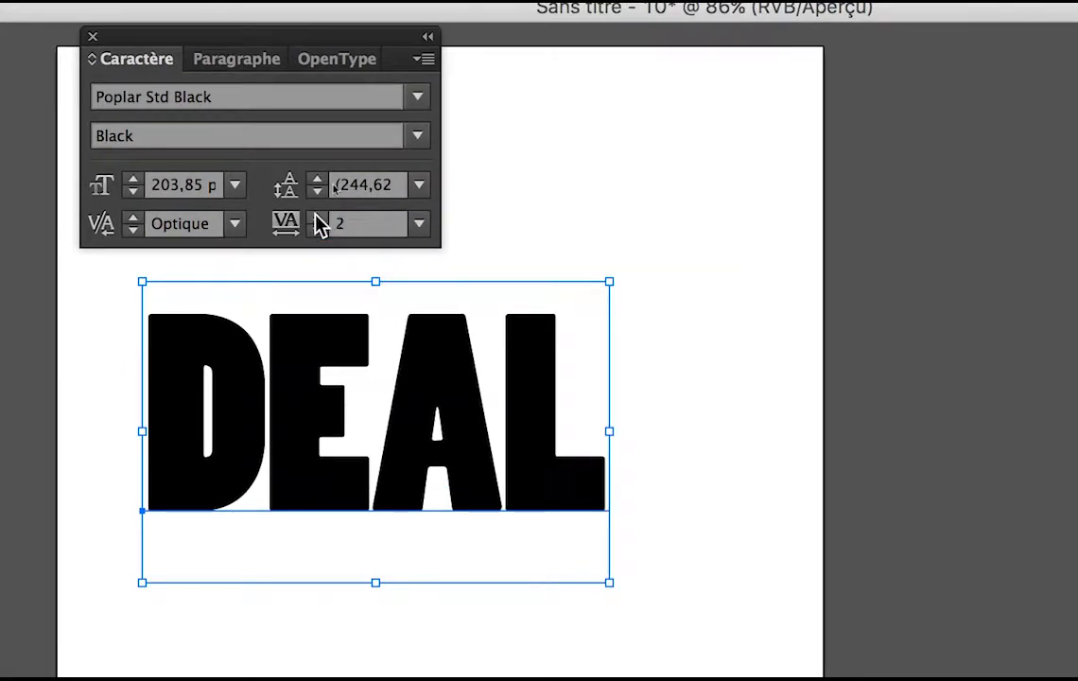
pyautogui.click(316, 216)
pyautogui.click(316, 215)
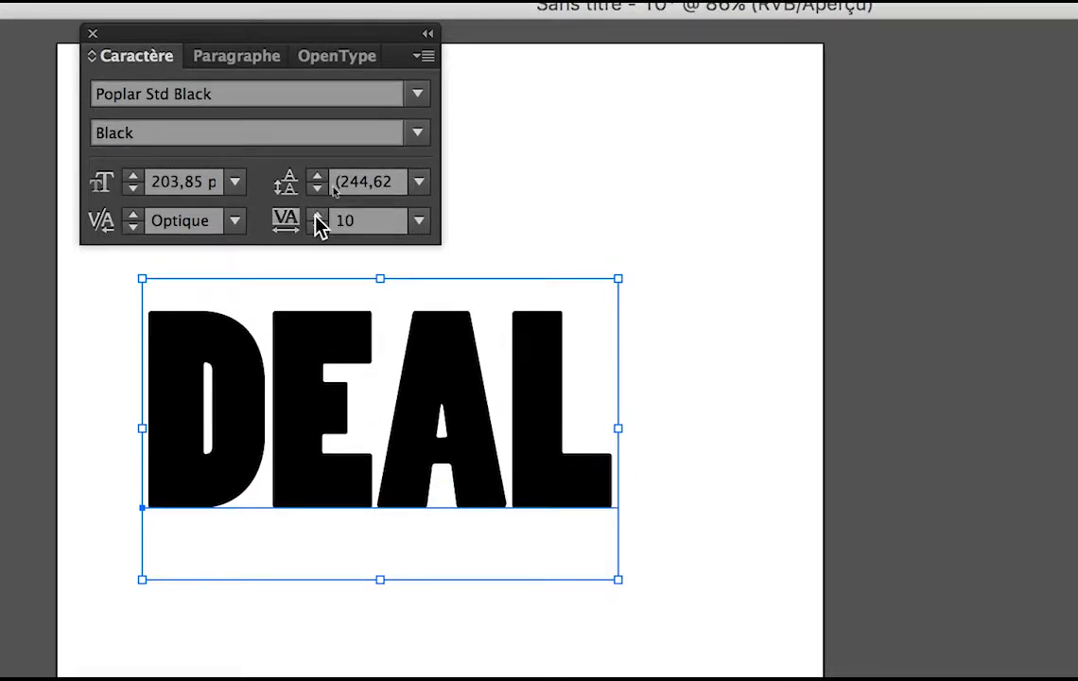
pyautogui.click(315, 216)
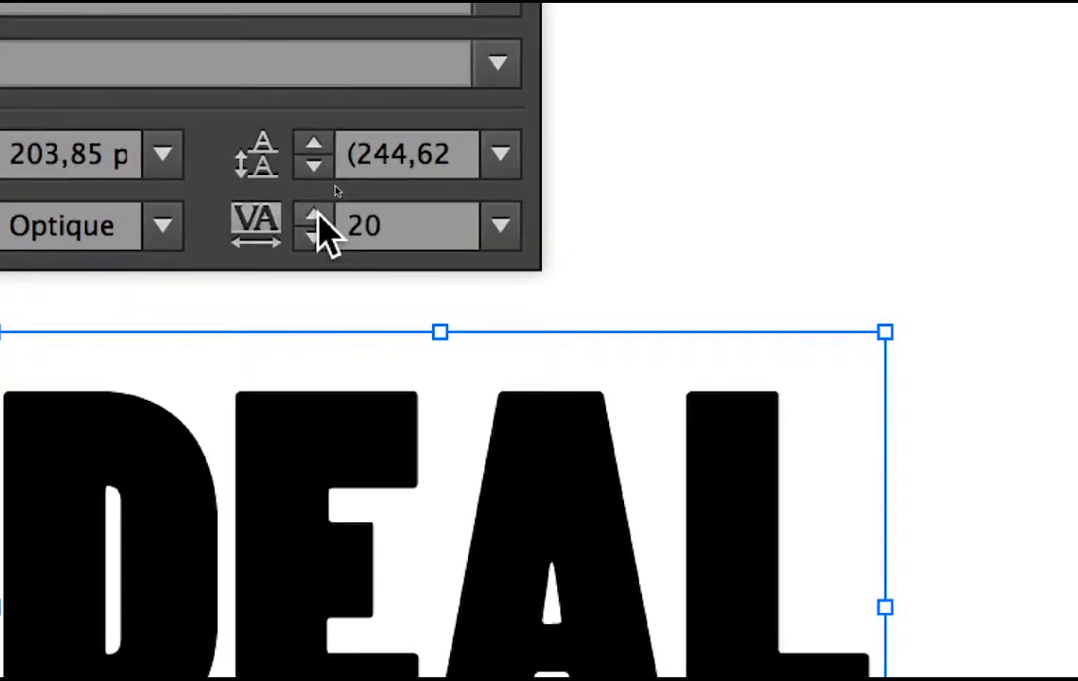
pyautogui.click(317, 213)
pyautogui.click(316, 215)
pyautogui.click(317, 215)
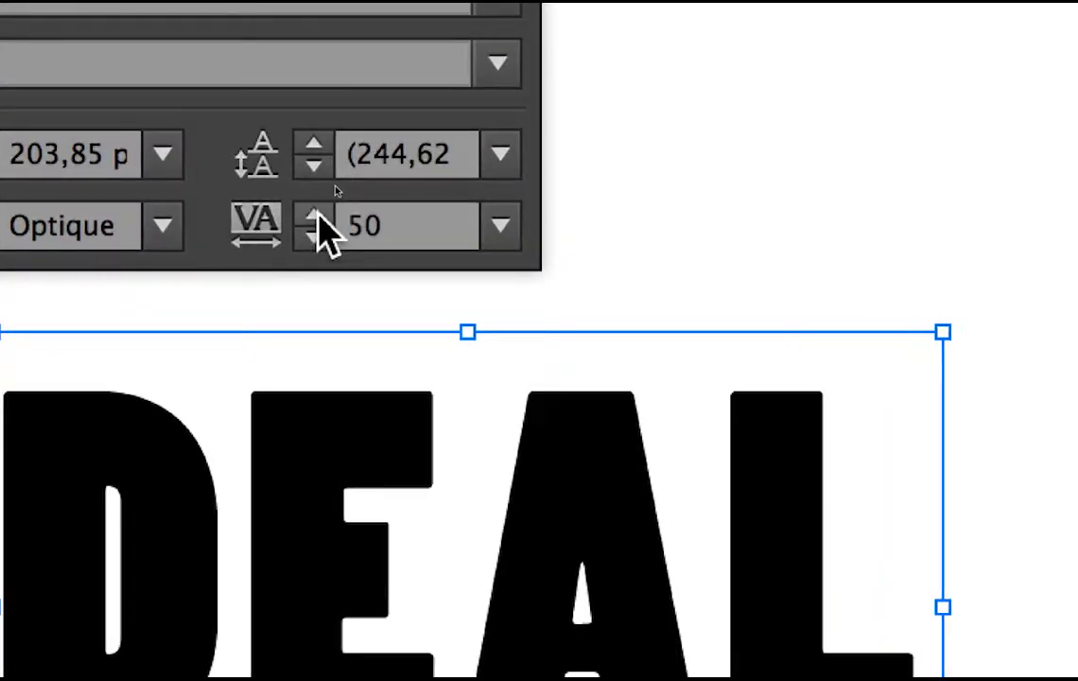
pyautogui.click(317, 215)
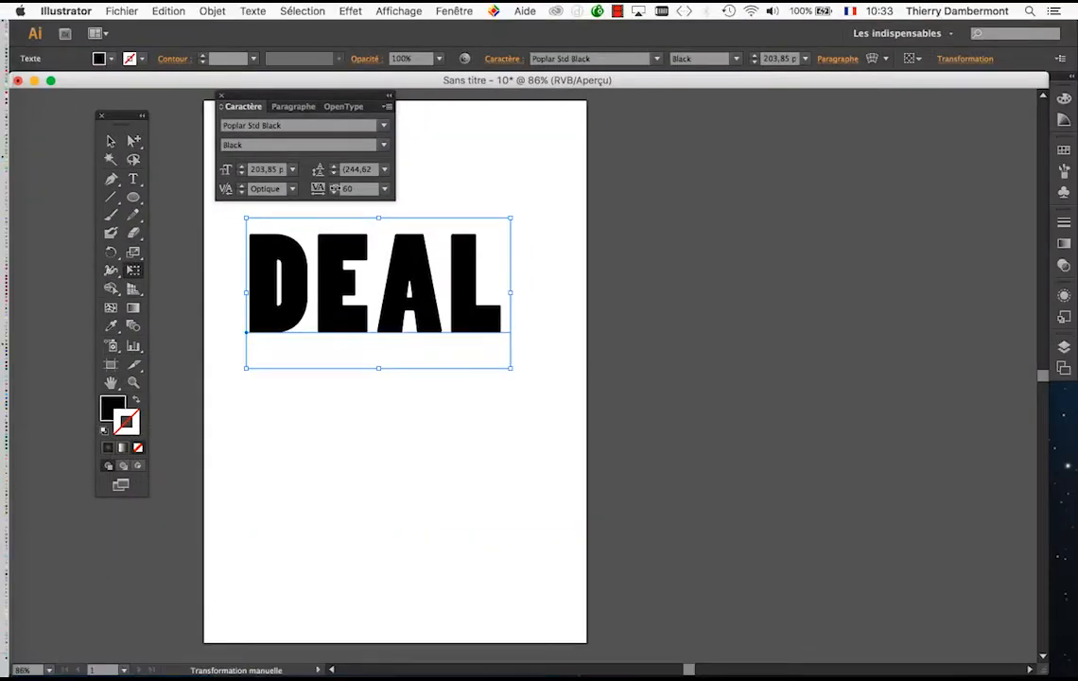
# Reduce the DEAL text's tracking to 20.
pyautogui.click(332, 194)
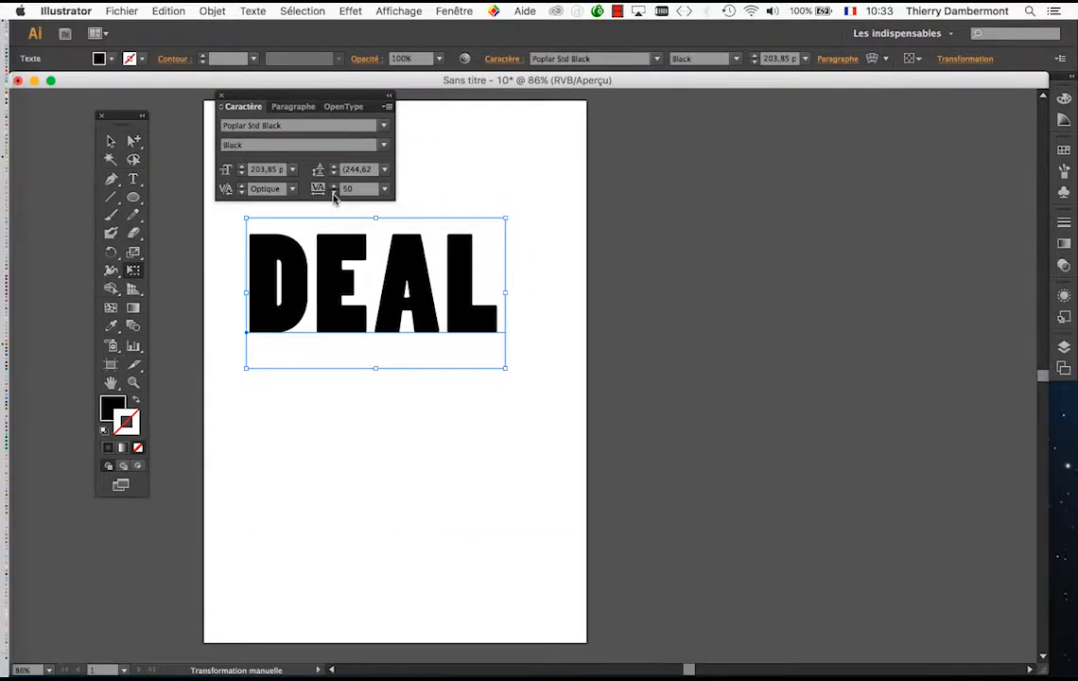
pyautogui.click(333, 193)
pyautogui.click(333, 194)
pyautogui.click(332, 194)
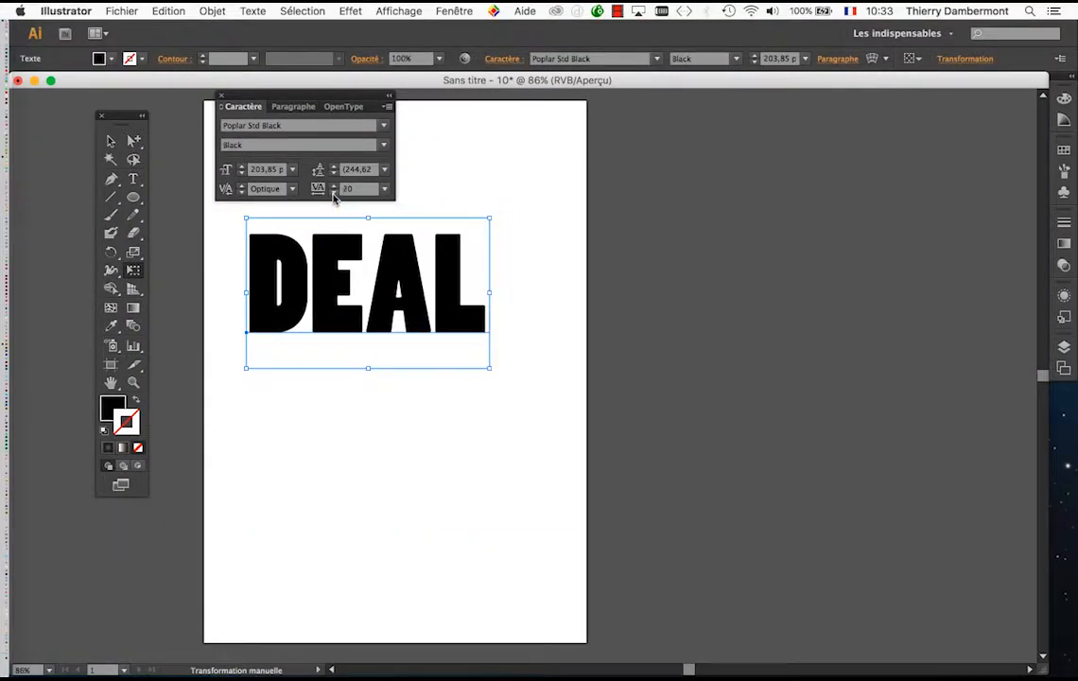
# Move the Caractère settings clear of the page and shift the DEAL text down towards the page's middle.
pyautogui.moveTo(307, 96); pyautogui.dragTo(685, 134)
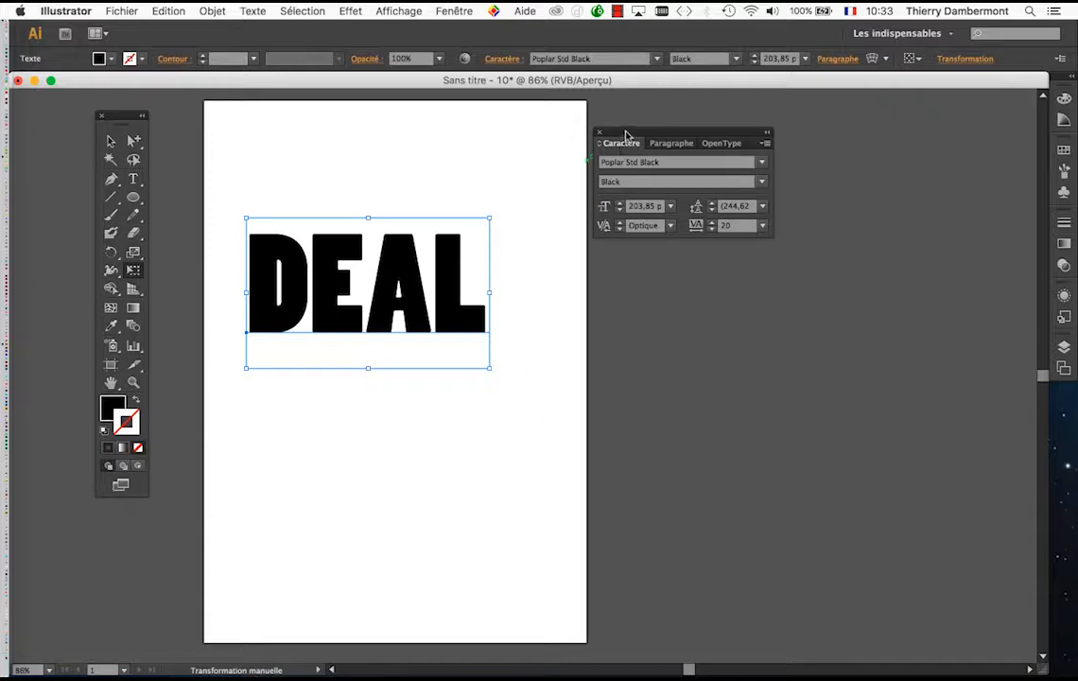
pyautogui.moveTo(625, 135); pyautogui.dragTo(722, 153)
pyautogui.moveTo(447, 315); pyautogui.dragTo(476, 380)
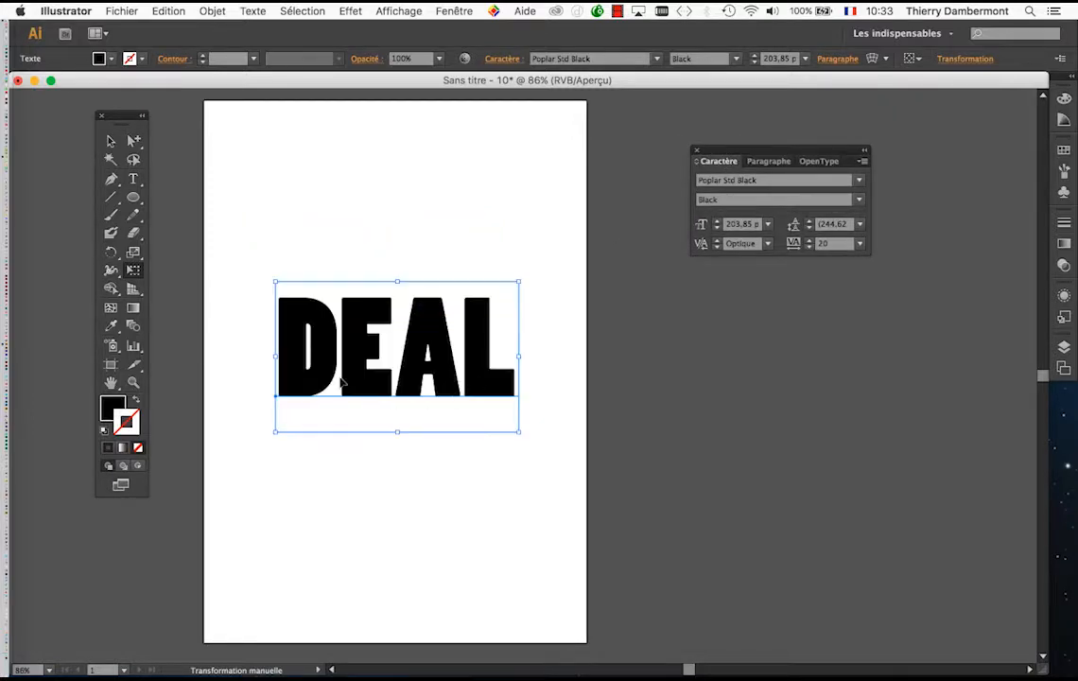
# Duplicate the DEAL text above the original, slightly offset to the left, and leave the copy selected.
pyautogui.press('v')
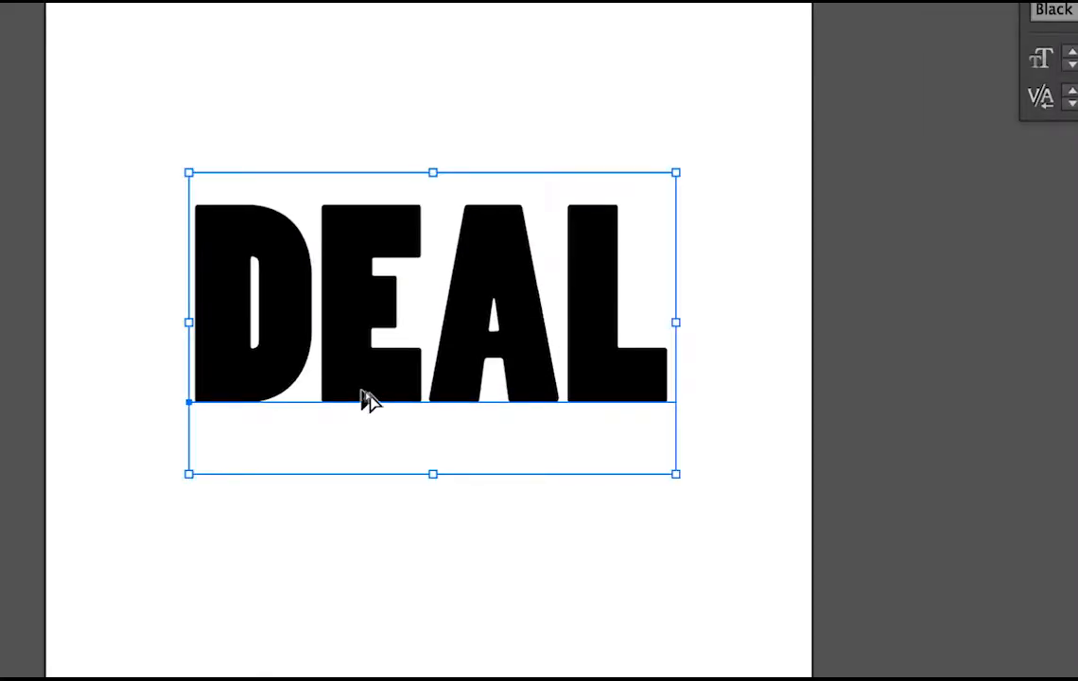
pyautogui.moveTo(363, 397); pyautogui.dragTo(335, 292)
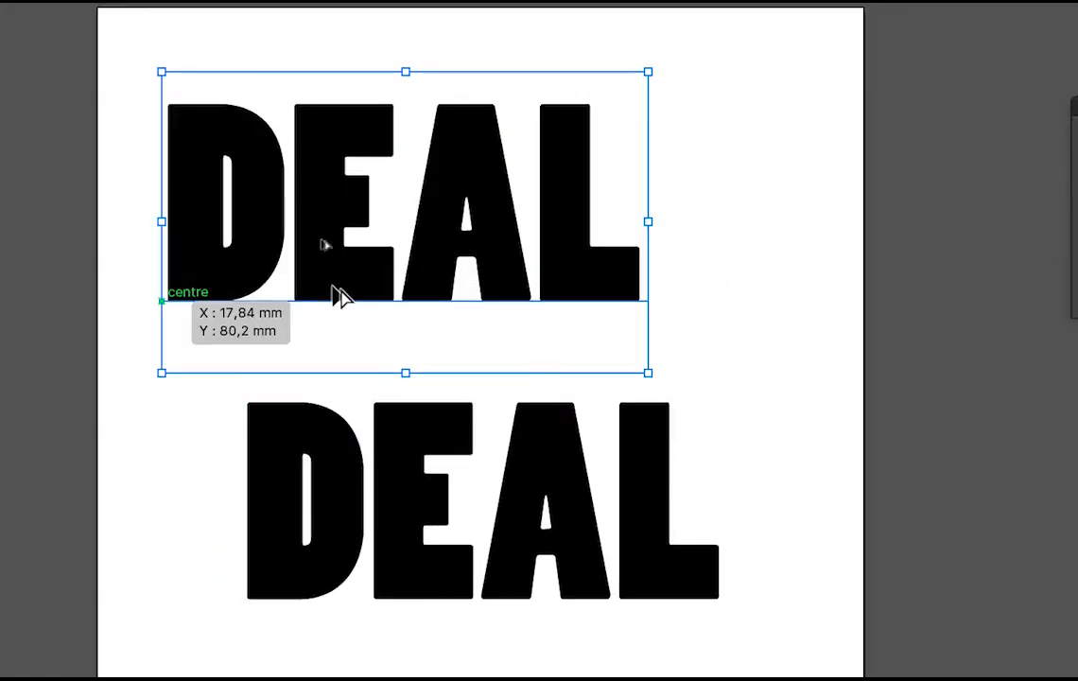
pyautogui.press('super+shift+a')
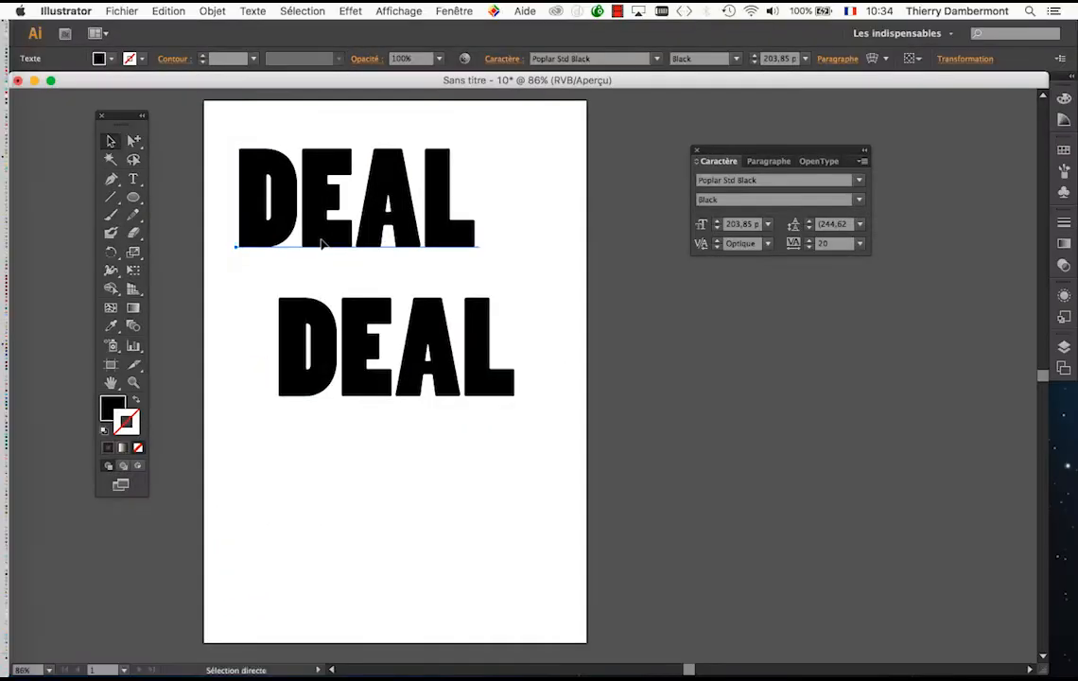
pyautogui.click(321, 243)
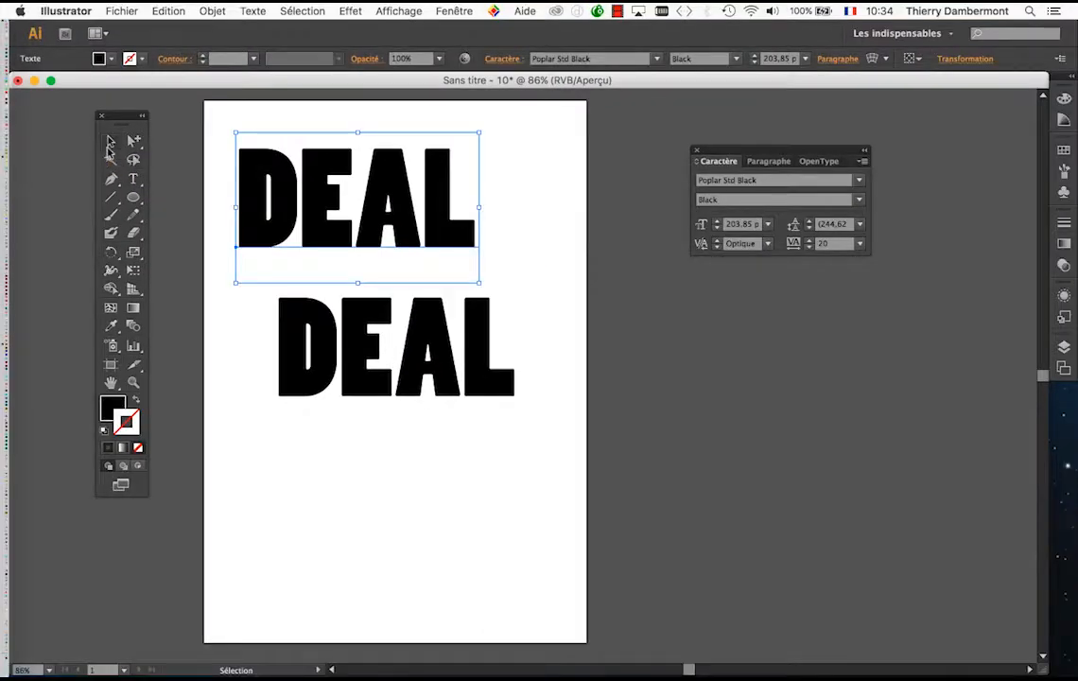
pyautogui.click(109, 142)
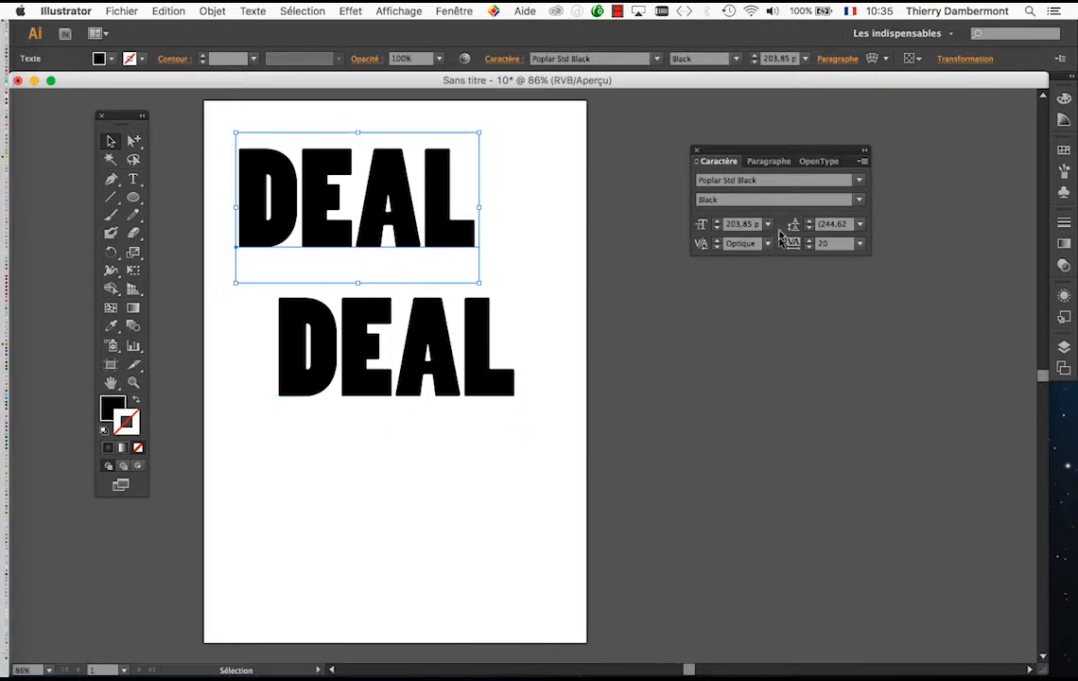
# Fill the upper DEAL text with red from a detached Nuancier palette and park the palette clear of the page.
pyautogui.click(1064, 152)
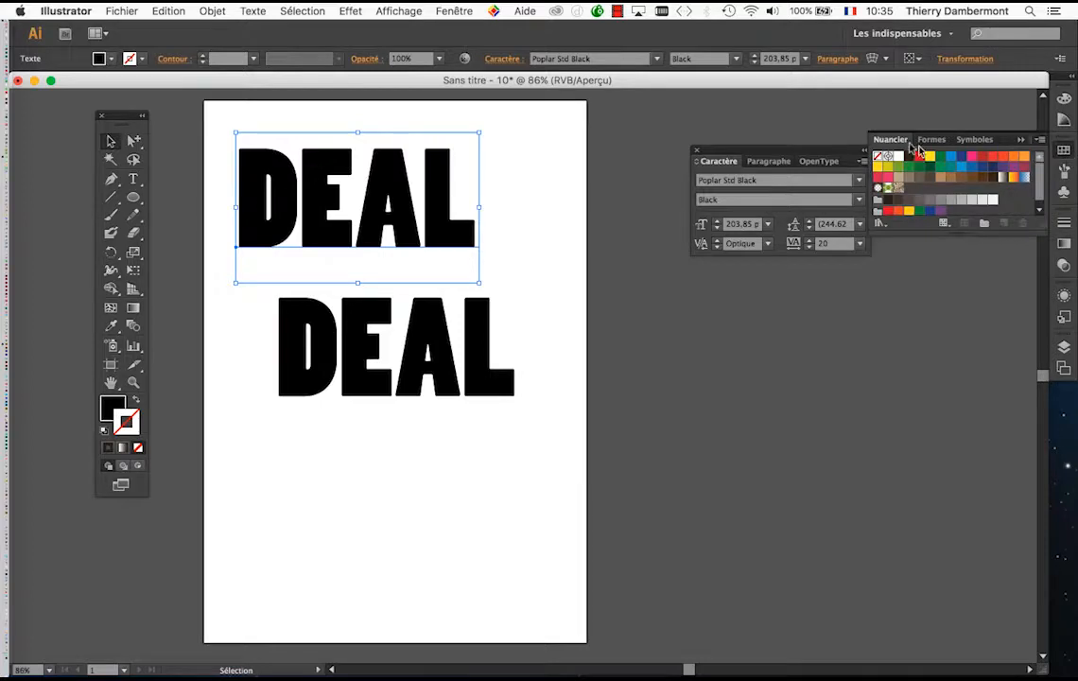
pyautogui.moveTo(889, 139); pyautogui.dragTo(599, 319)
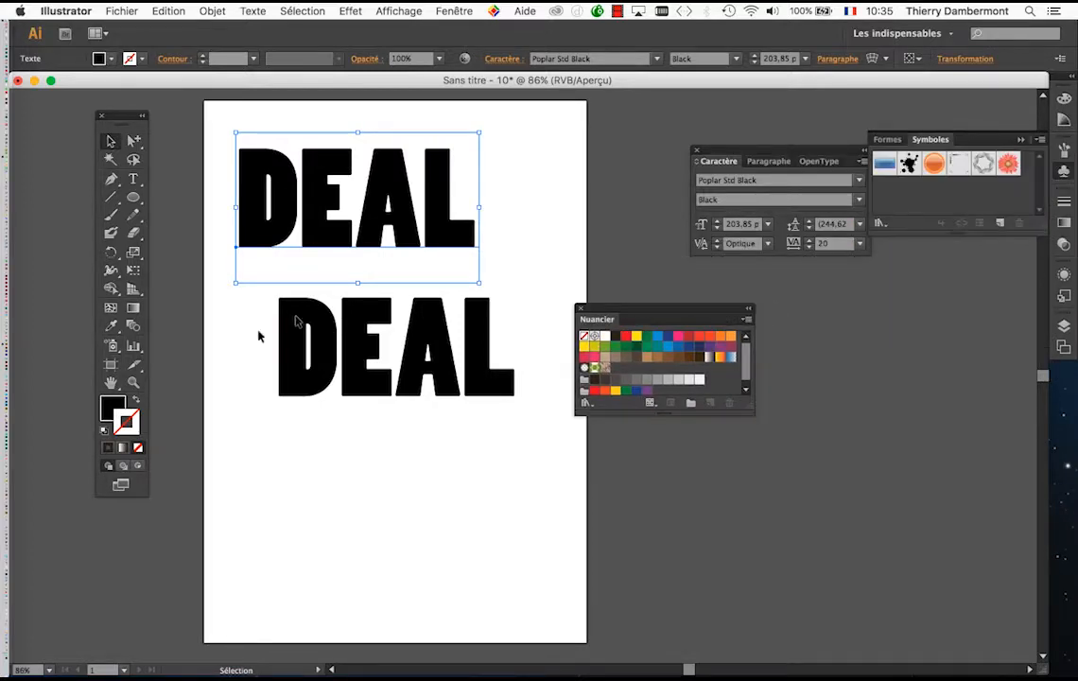
pyautogui.press('a')
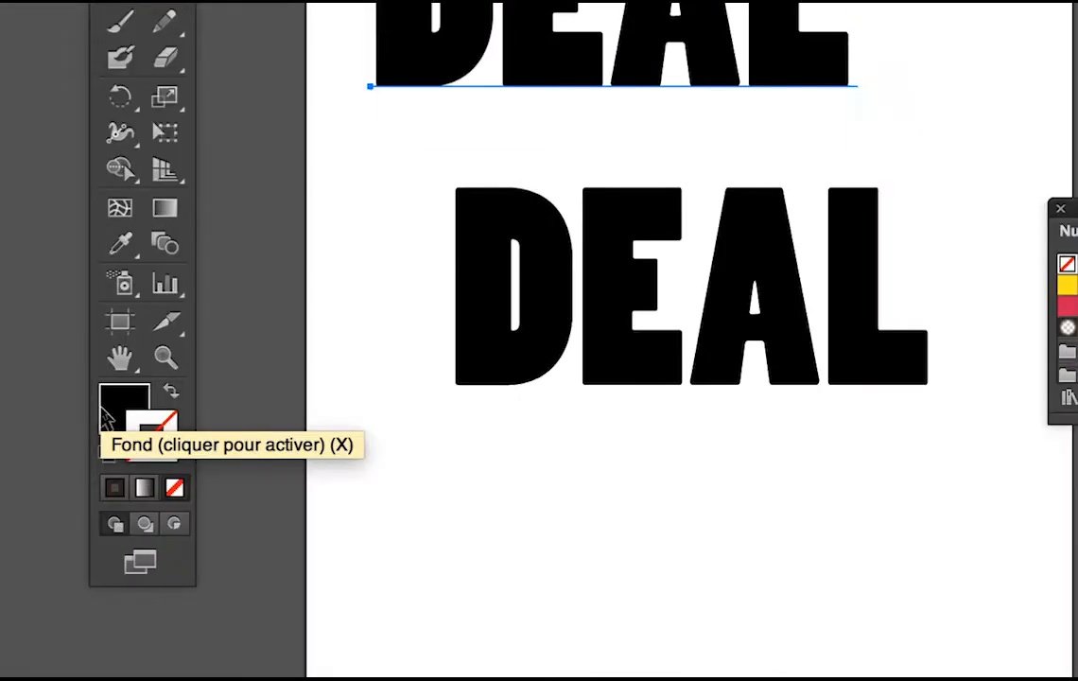
pyautogui.click(106, 410)
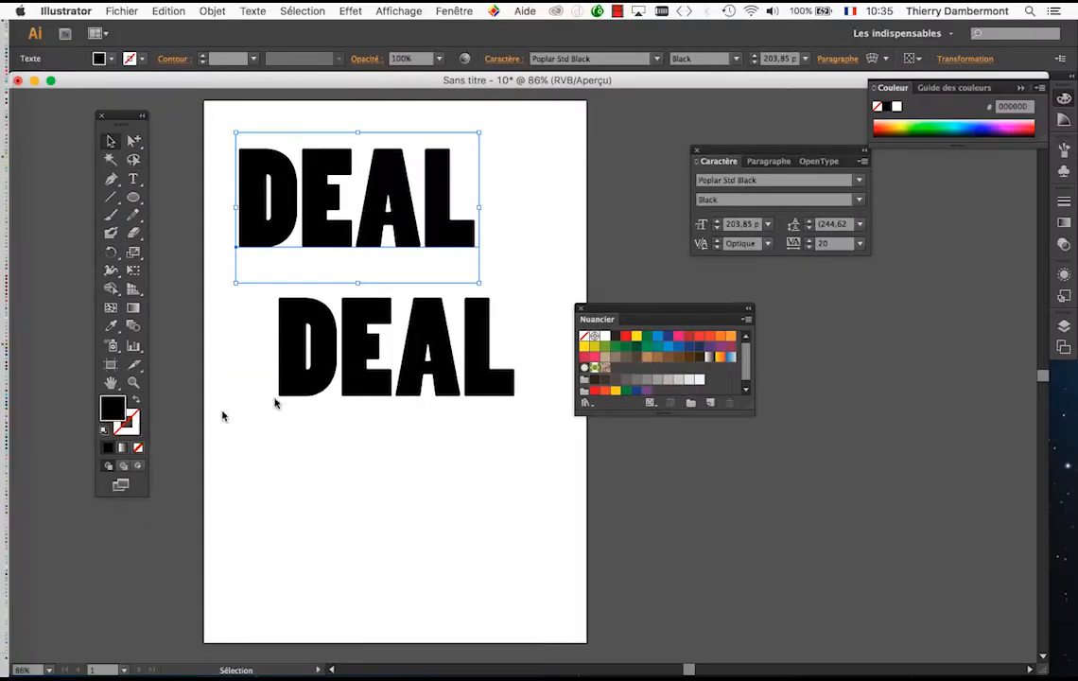
pyautogui.click(626, 339)
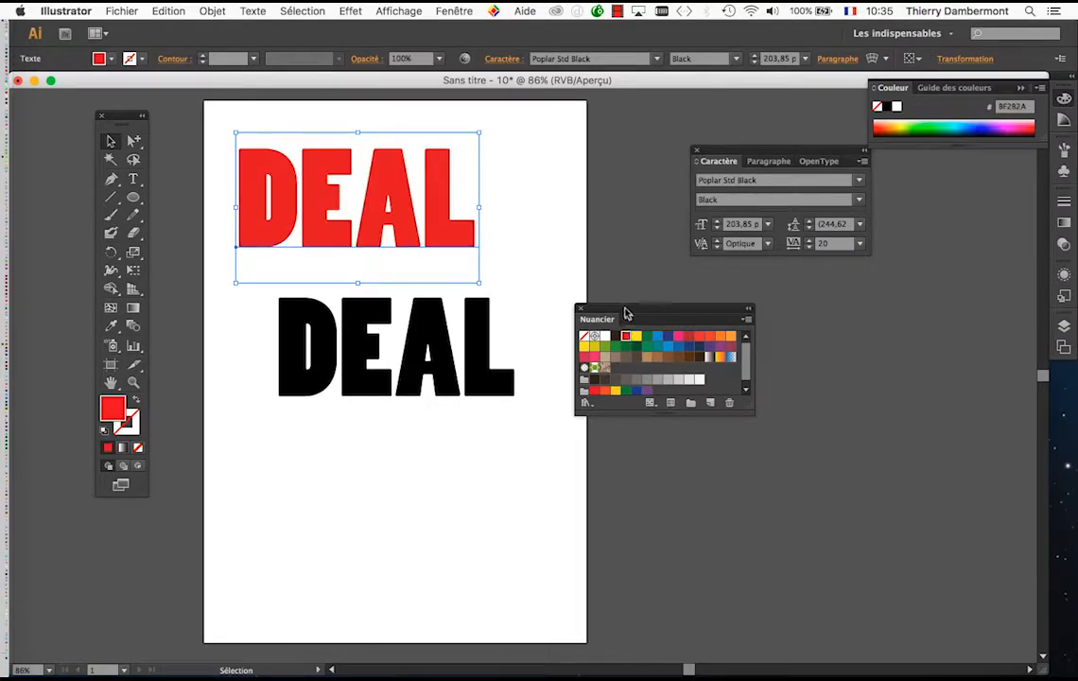
pyautogui.moveTo(628, 313); pyautogui.dragTo(820, 334)
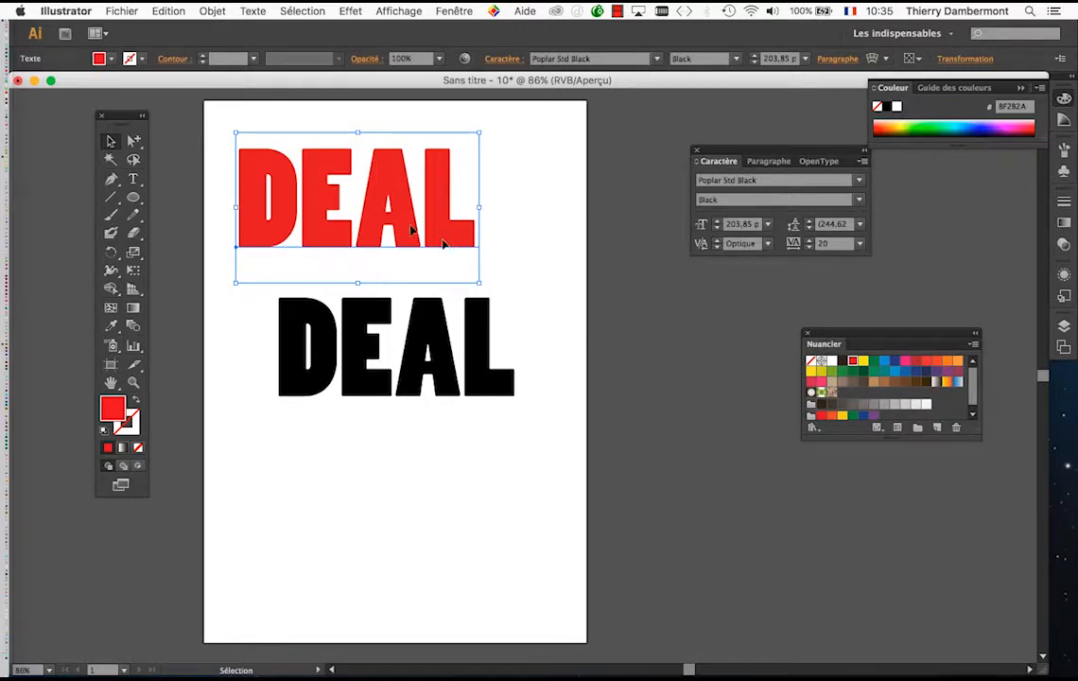
# Replace the red DEAL text with MEGA in capitals and select it as an object.
pyautogui.click(133, 179)
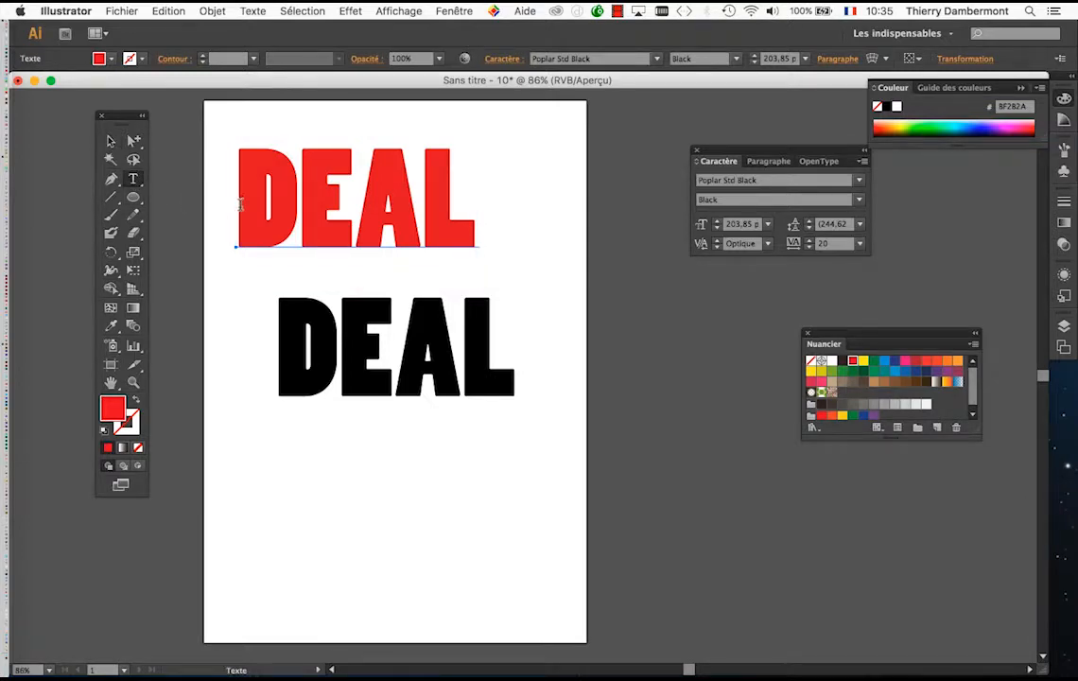
pyautogui.moveTo(215, 184); pyautogui.dragTo(459, 219)
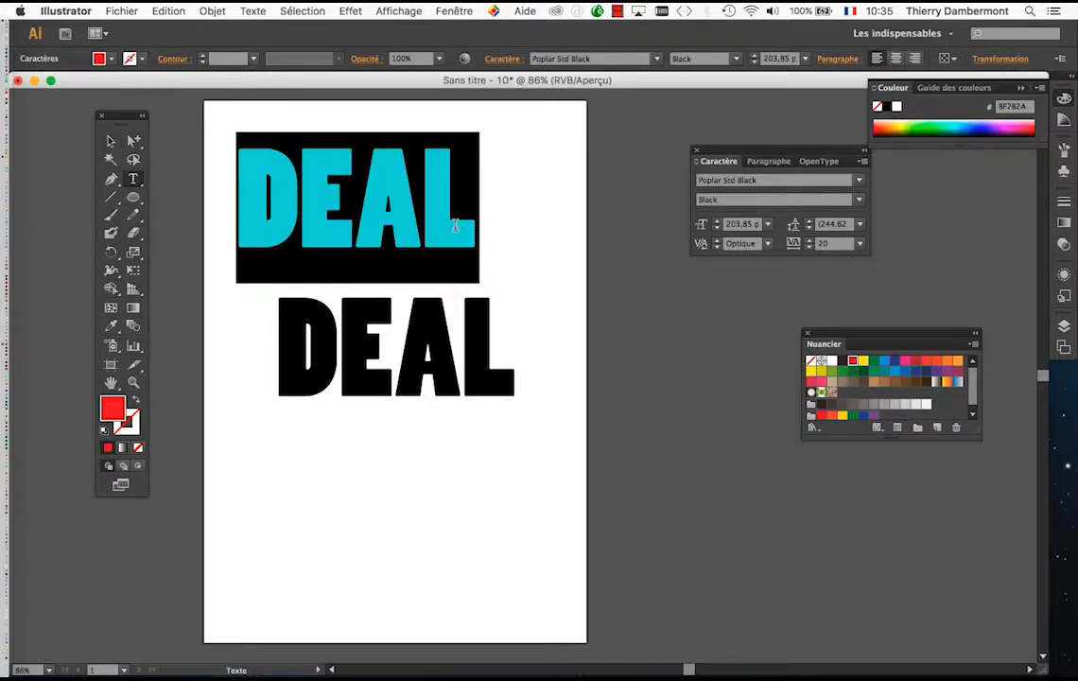
pyautogui.write('mega')
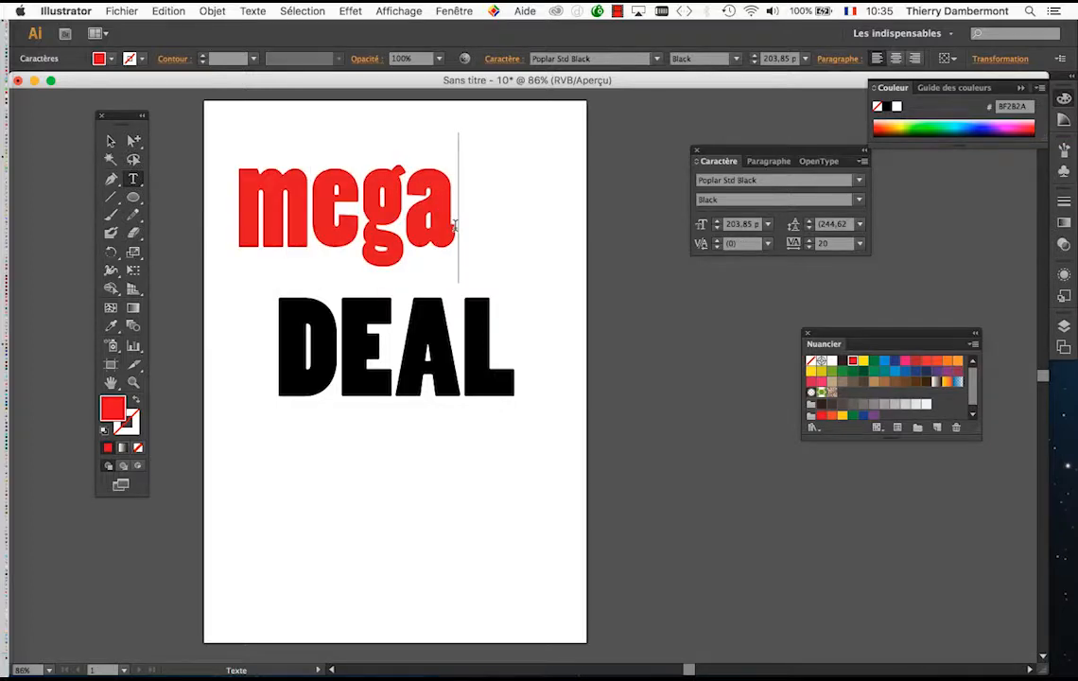
pyautogui.press('BackSpace')
pyautogui.press('BackSpace')
pyautogui.press('BackSpace')
pyautogui.press('BackSpace')
pyautogui.write('MEGA')
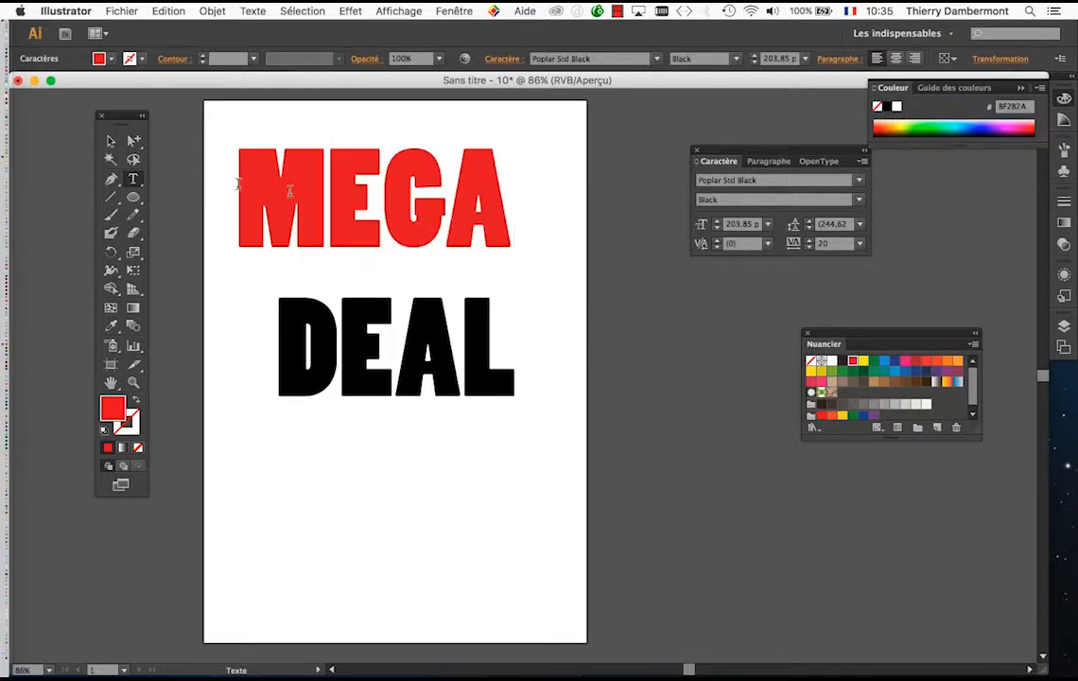
pyautogui.click(110, 140)
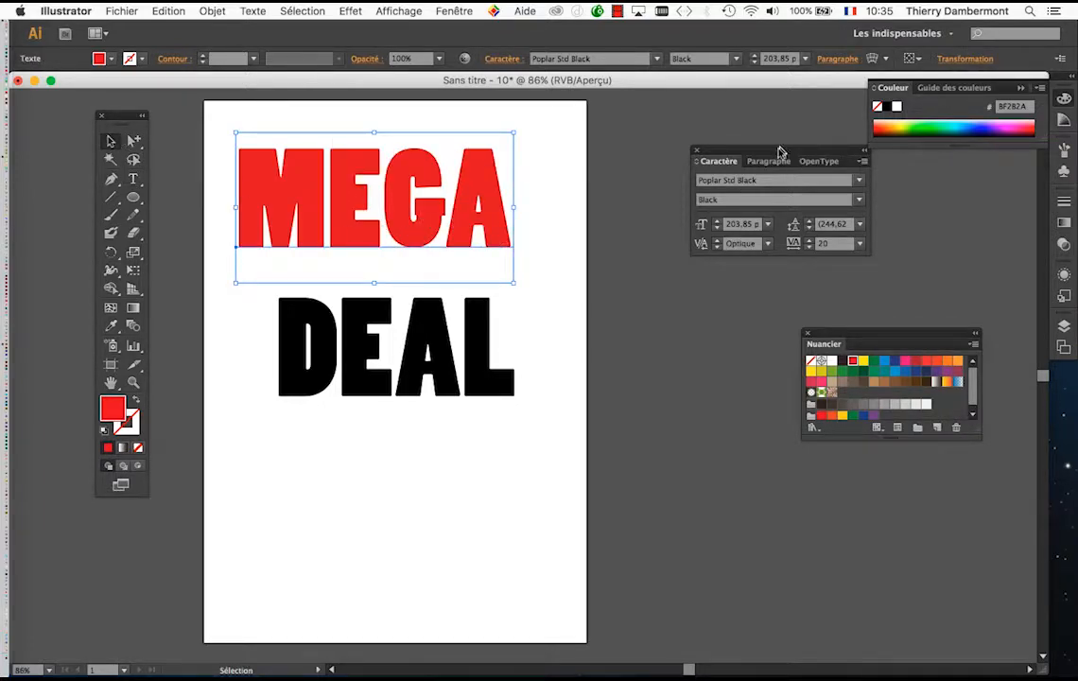
# Examine the MEGA text's kerning and tracking settings with the Caractère settings beside it, and move them off the page.
pyautogui.moveTo(728, 166); pyautogui.dragTo(587, 156)
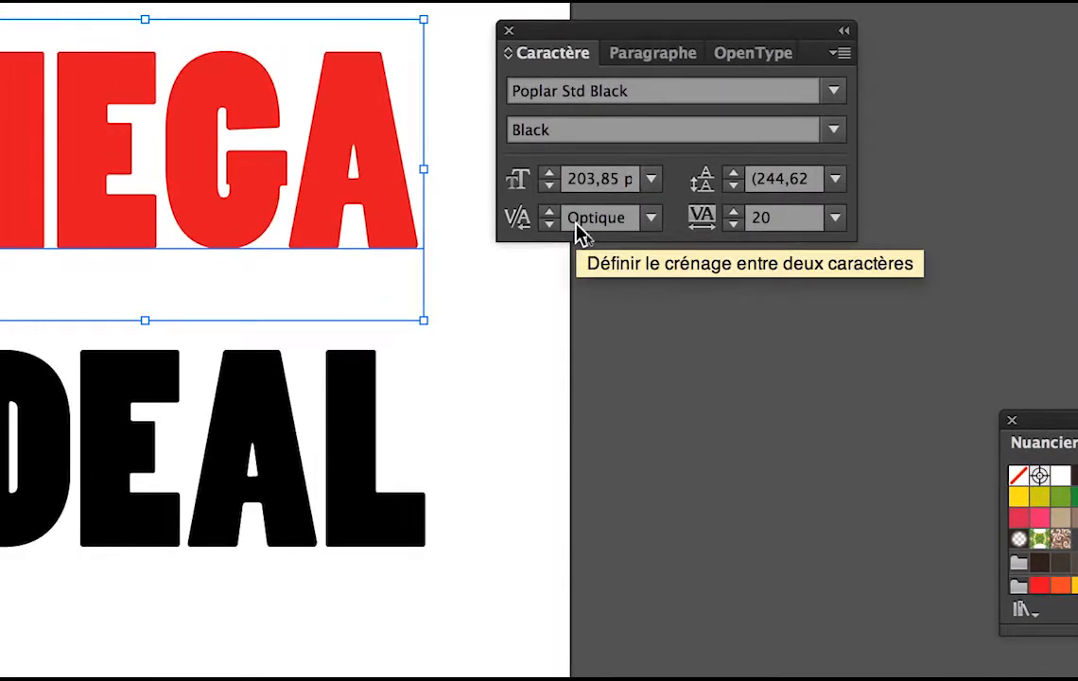
pyautogui.press('t')
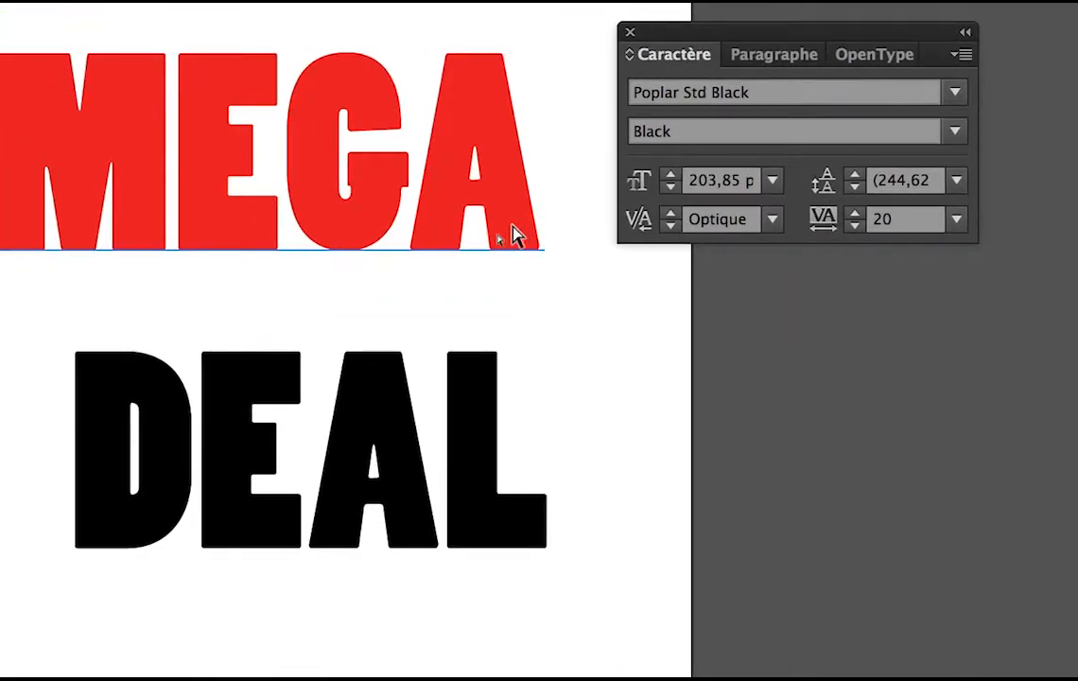
pyautogui.click(512, 231)
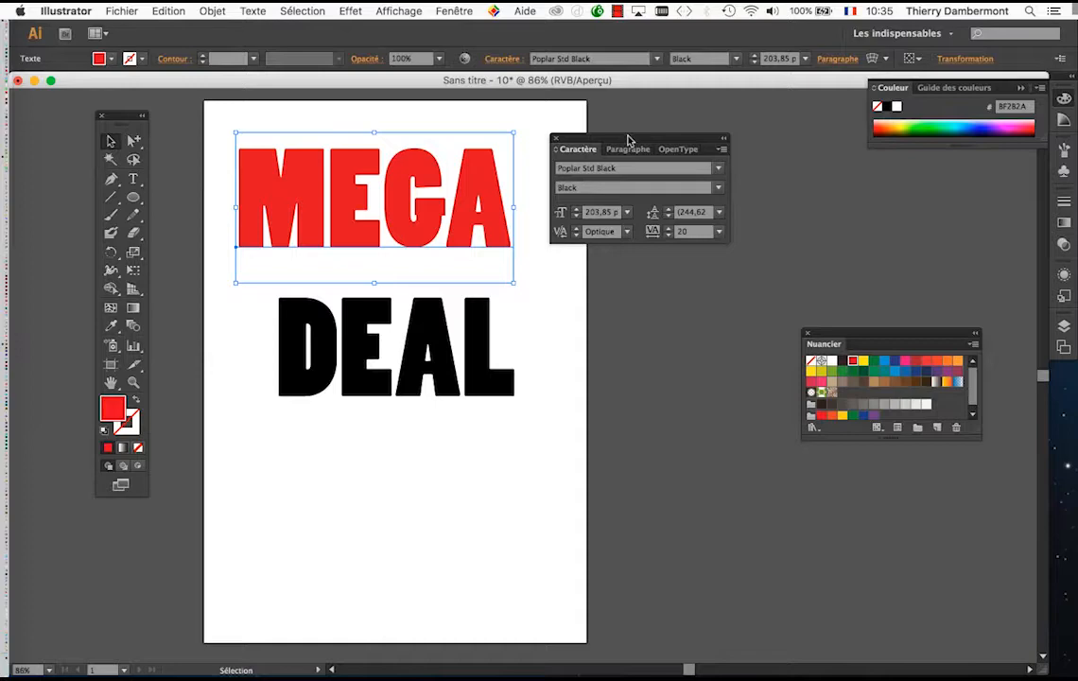
pyautogui.moveTo(629, 140); pyautogui.dragTo(727, 150)
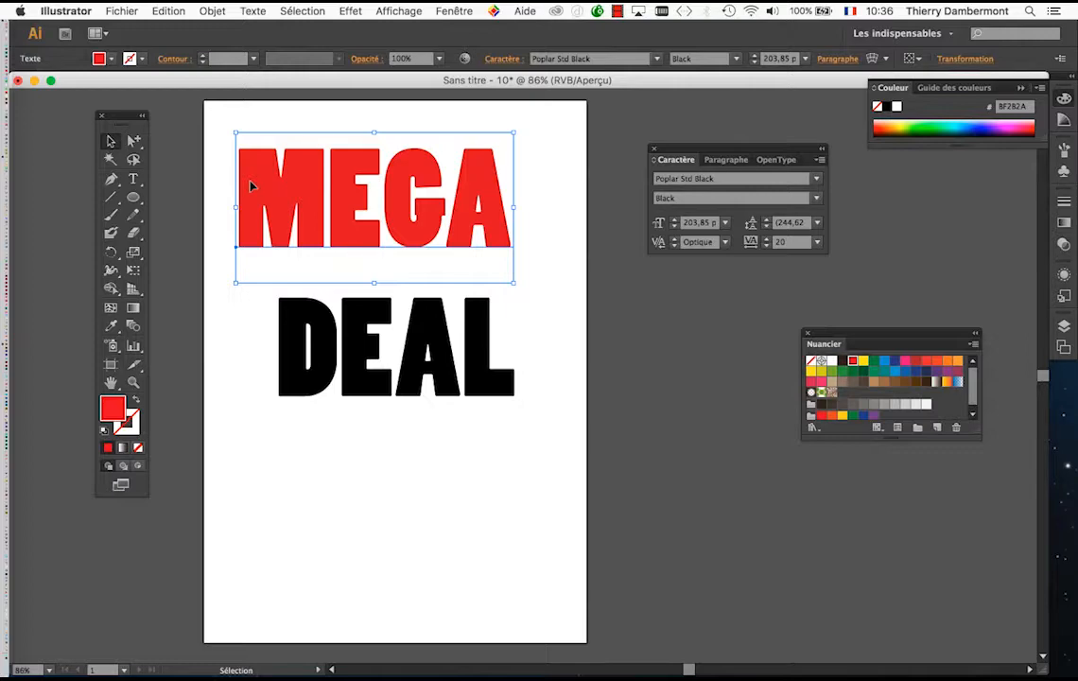
# Move the red MEGA text down so it overlaps the upper part of DEAL, offset slightly to the left.
pyautogui.moveTo(250, 186); pyautogui.dragTo(260, 262)
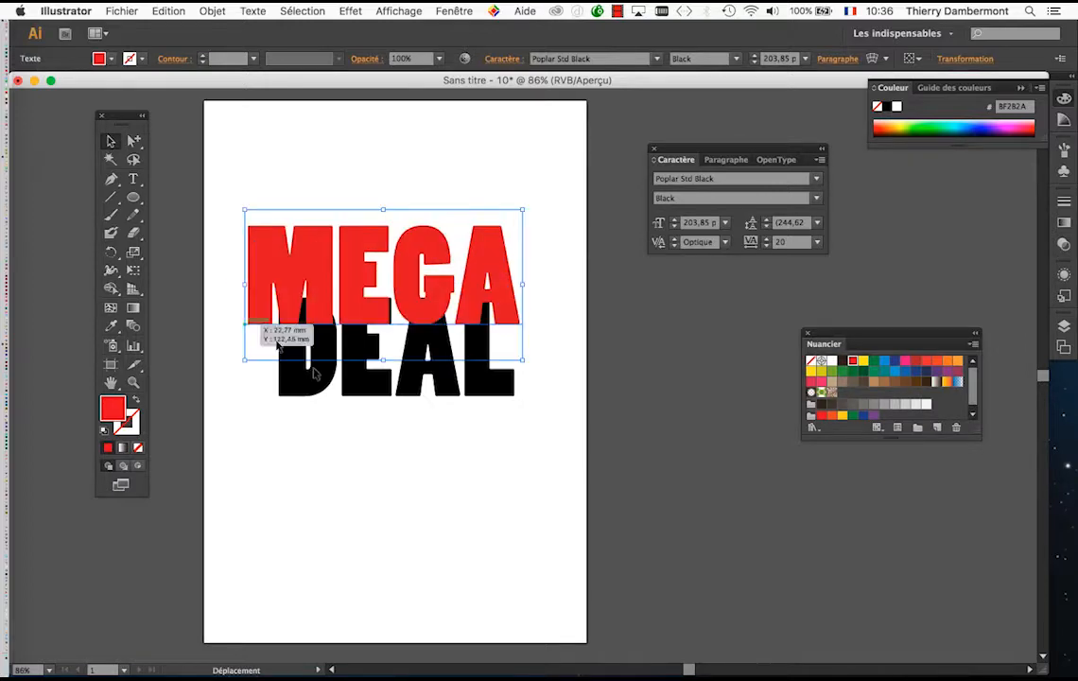
pyautogui.press('super+c')
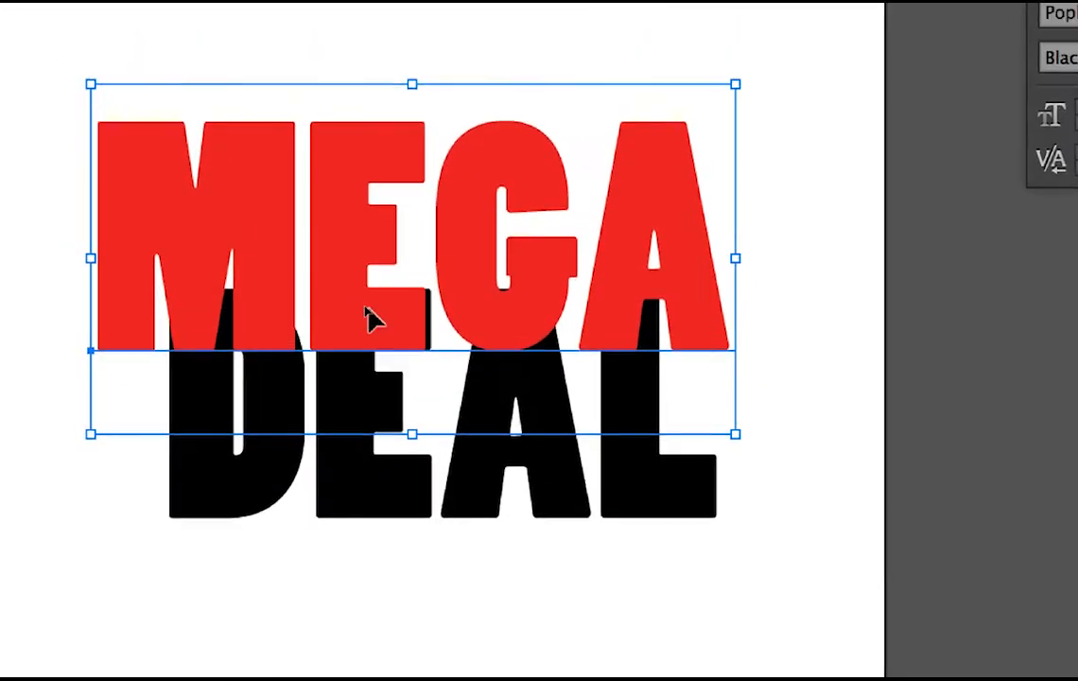
pyautogui.moveTo(351, 326)
pyautogui.mouseDown()
pyautogui.moveTo(332, 330)
pyautogui.moveTo(356, 329)
pyautogui.moveTo(358, 314)
pyautogui.mouseUp()
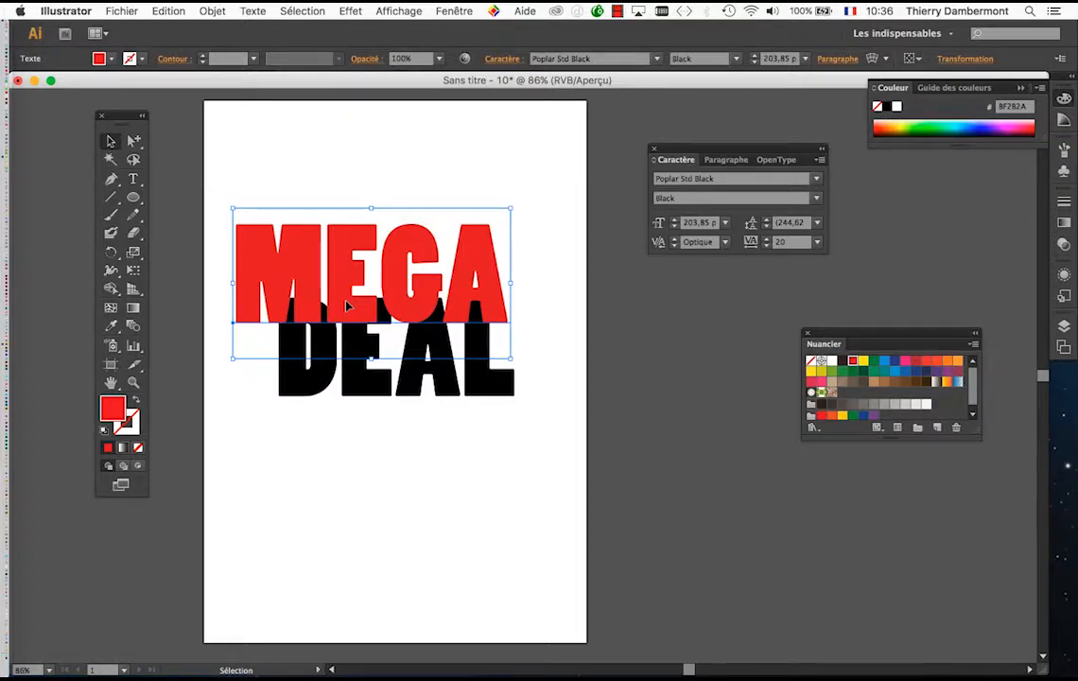
# Scale the red MEGA text down proportionally to about 96 pt and place it over the upper-left part of DEAL.
pyautogui.press('e')
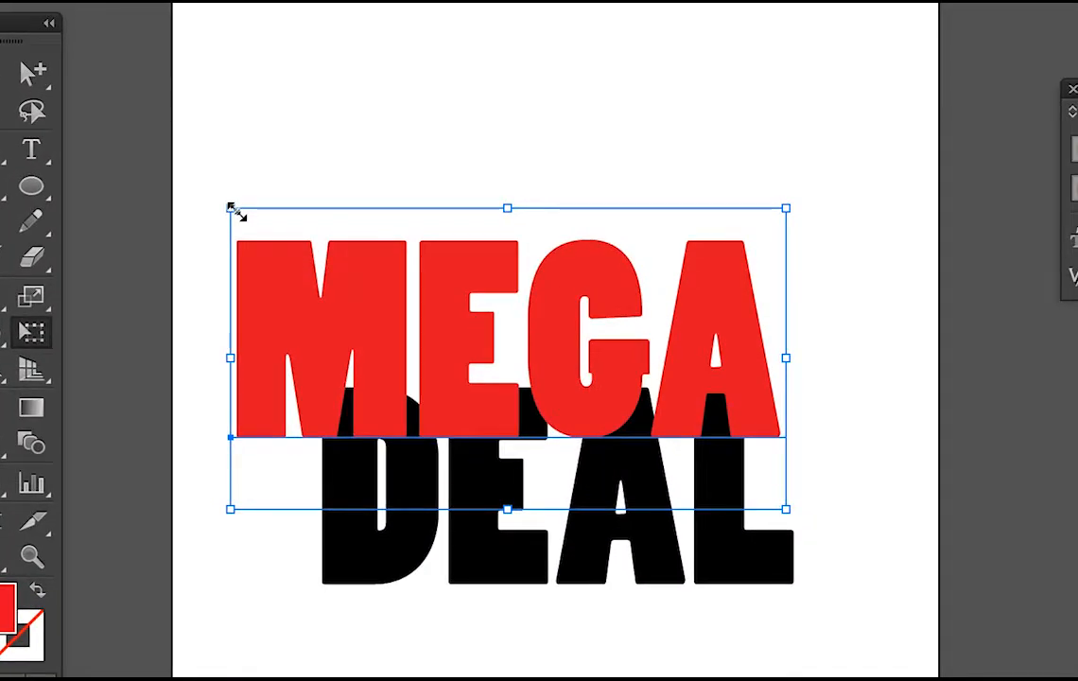
pyautogui.moveTo(233, 210); pyautogui.dragTo(510, 369)
pyautogui.moveTo(336, 267); pyautogui.dragTo(337, 270)
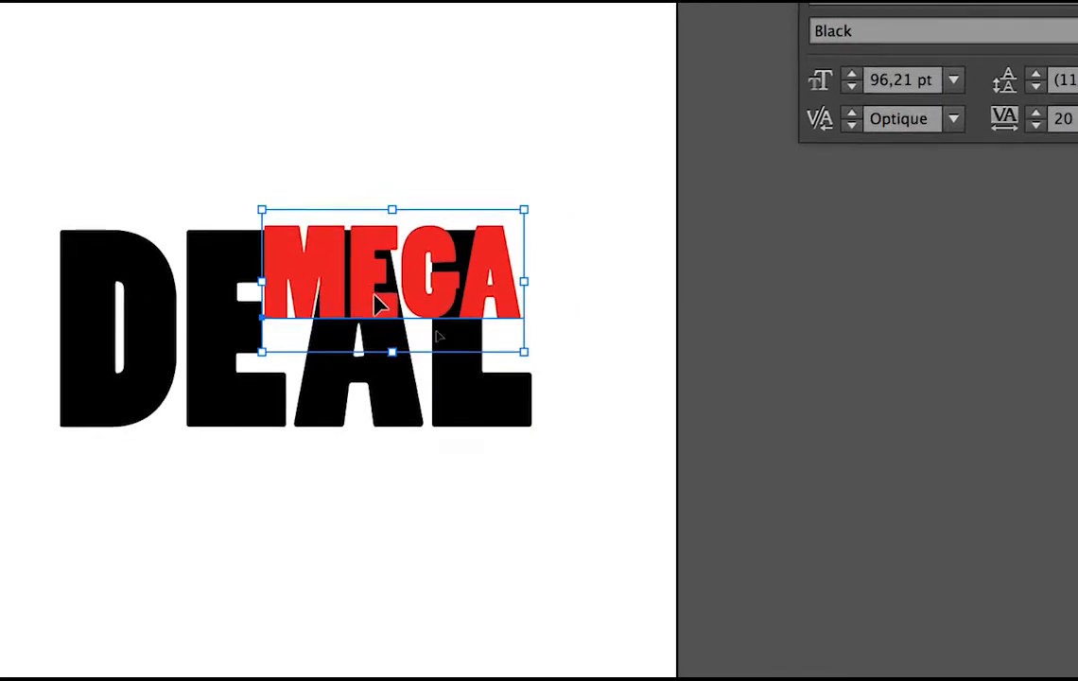
pyautogui.moveTo(461, 346); pyautogui.dragTo(238, 327)
pyautogui.moveTo(303, 286); pyautogui.dragTo(333, 274)
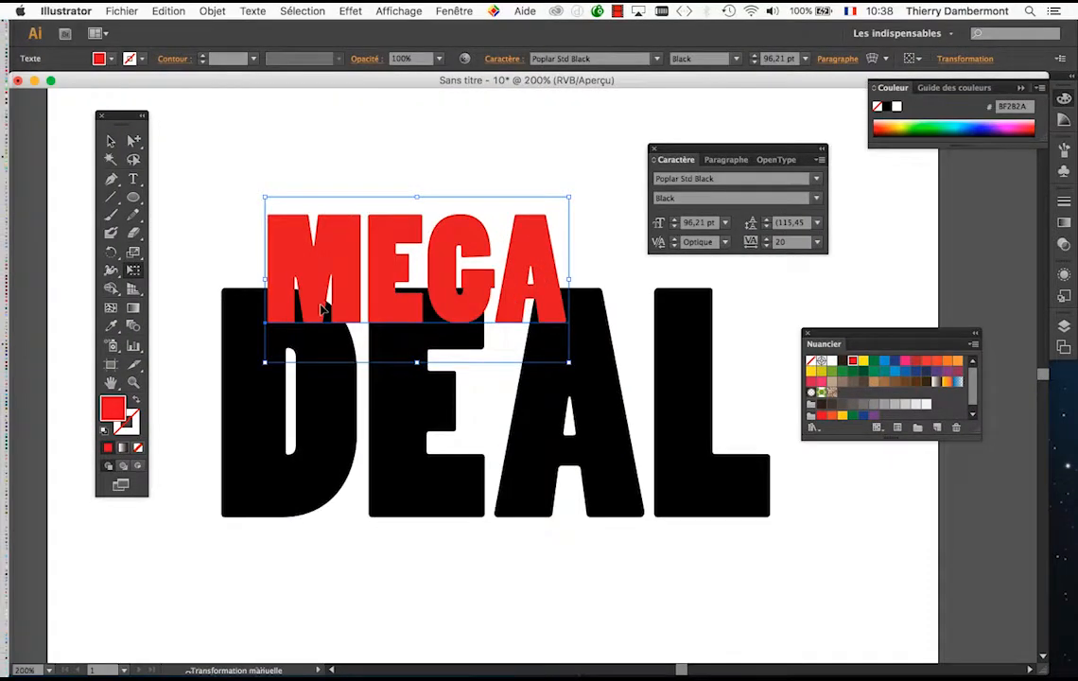
# Give the MEGA text a white outline from the Nuancier swatches, arranging the Outils, Caractère and Nuancier palettes clear of the word.
pyautogui.scroll(1, 321, 309)
pyautogui.hscroll(5, 363, 284)
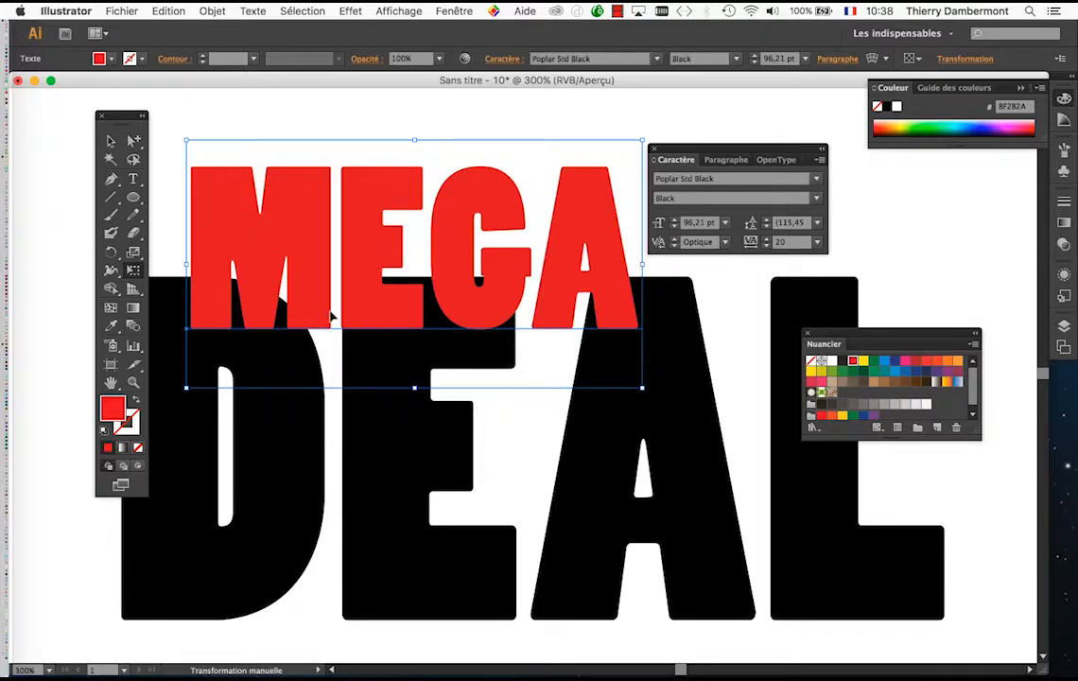
pyautogui.moveTo(126, 114); pyautogui.dragTo(83, 113)
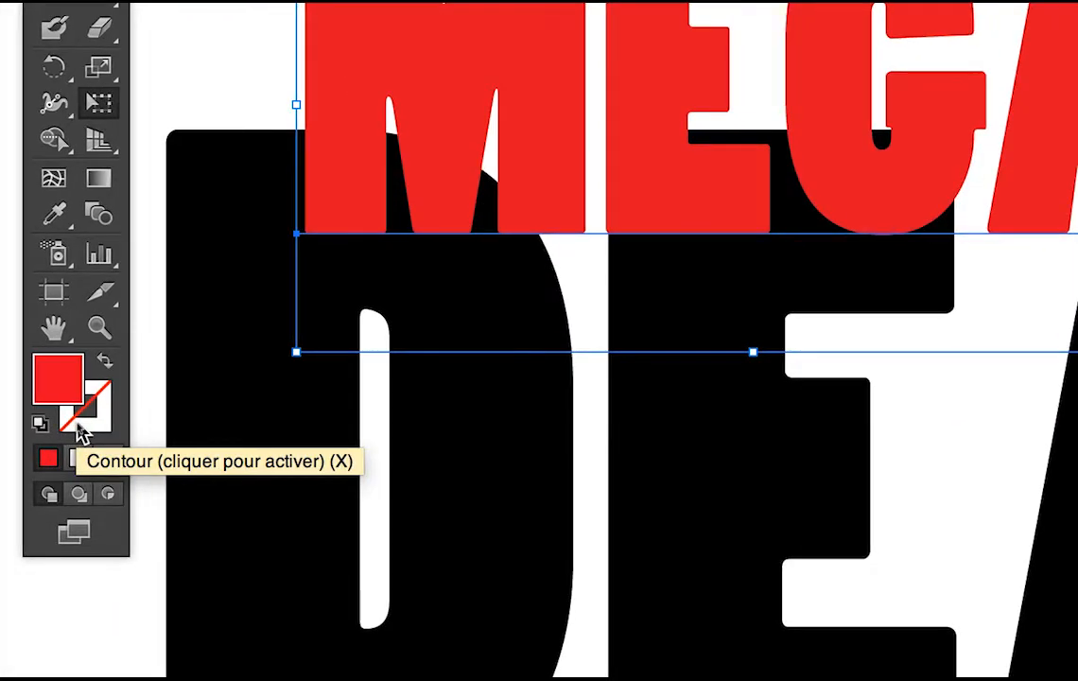
pyautogui.click(77, 425)
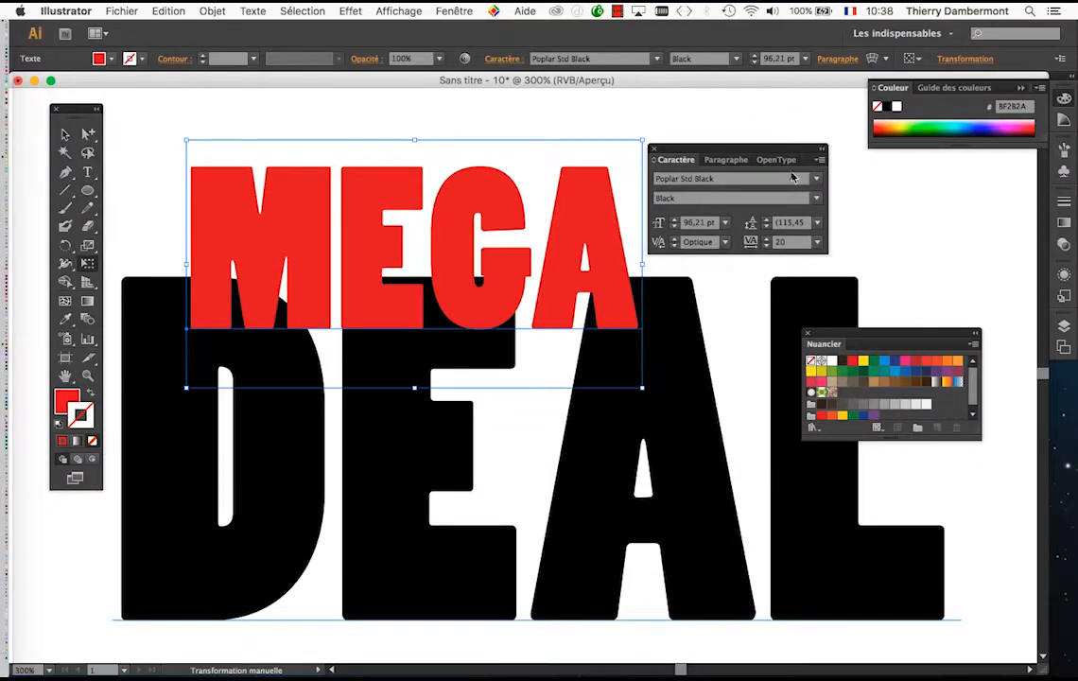
pyautogui.moveTo(680, 149); pyautogui.dragTo(81, 598)
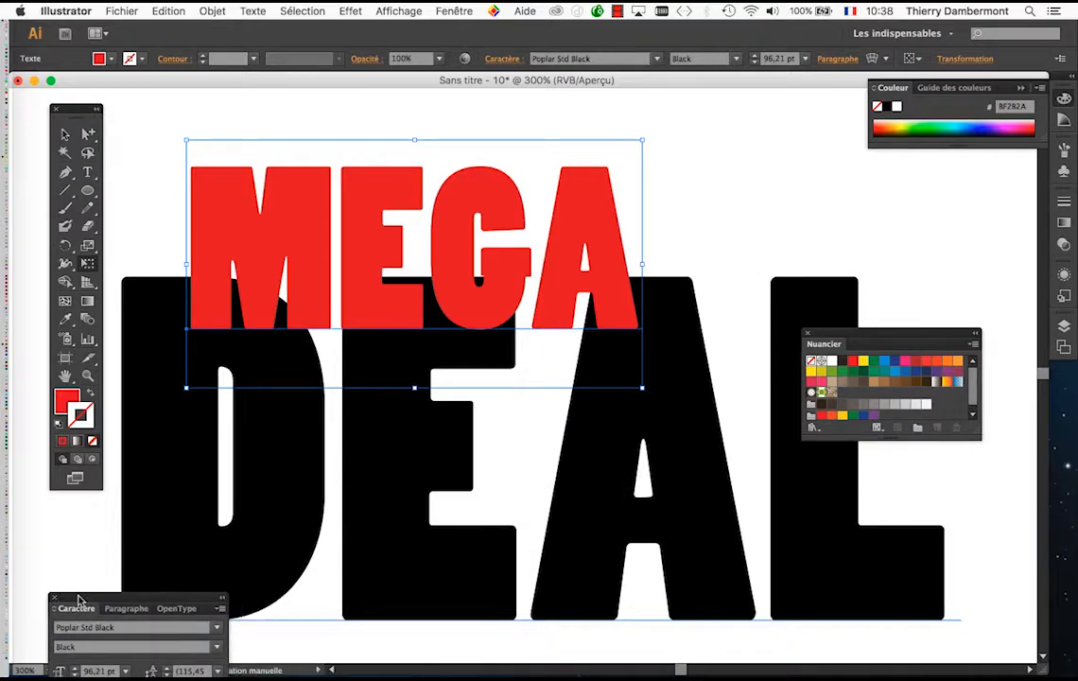
pyautogui.moveTo(833, 337); pyautogui.dragTo(722, 221)
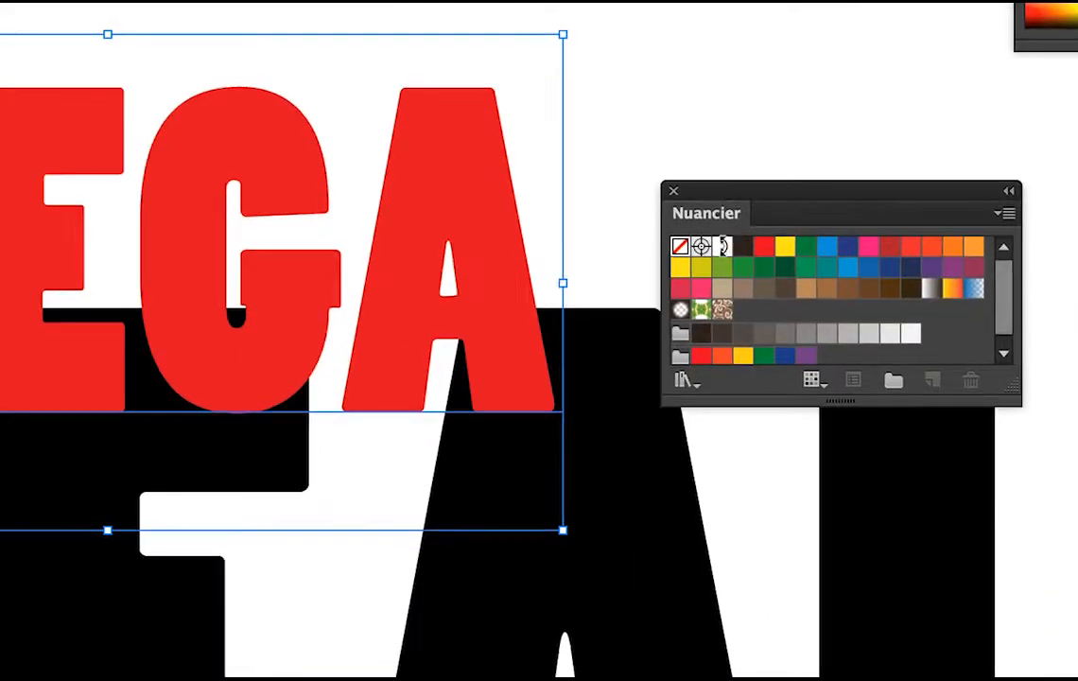
pyautogui.click(723, 246)
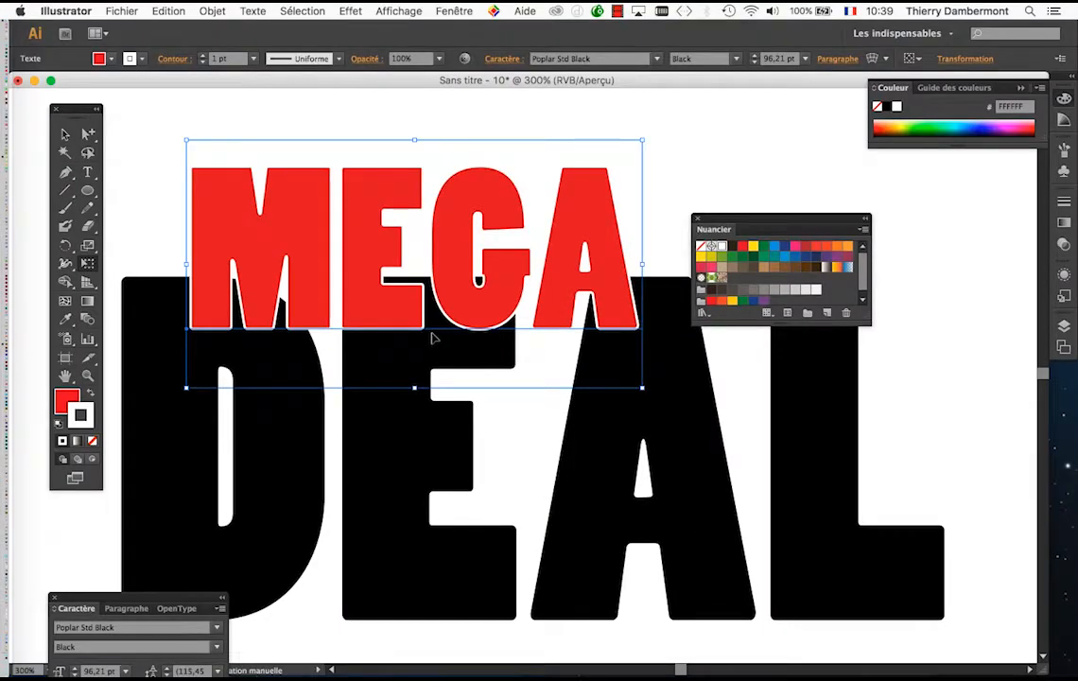
pyautogui.moveTo(803, 220); pyautogui.dragTo(980, 414)
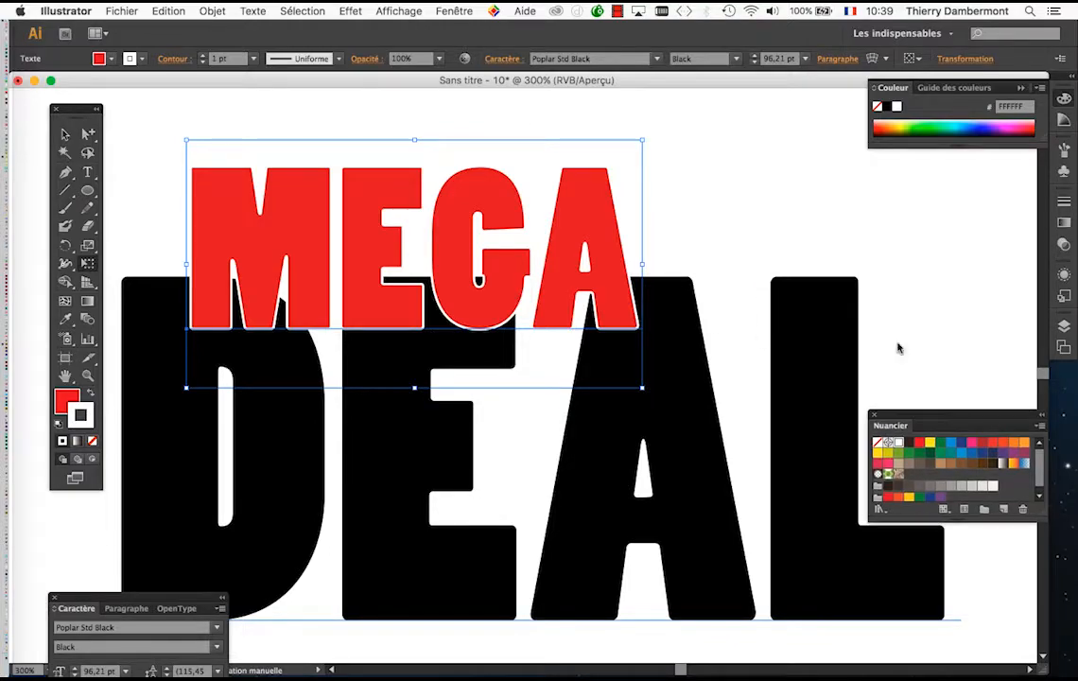
# Detach the Contour palette next to MEGA and set the white outline's weight to 4 pt.
pyautogui.click(453, 11)
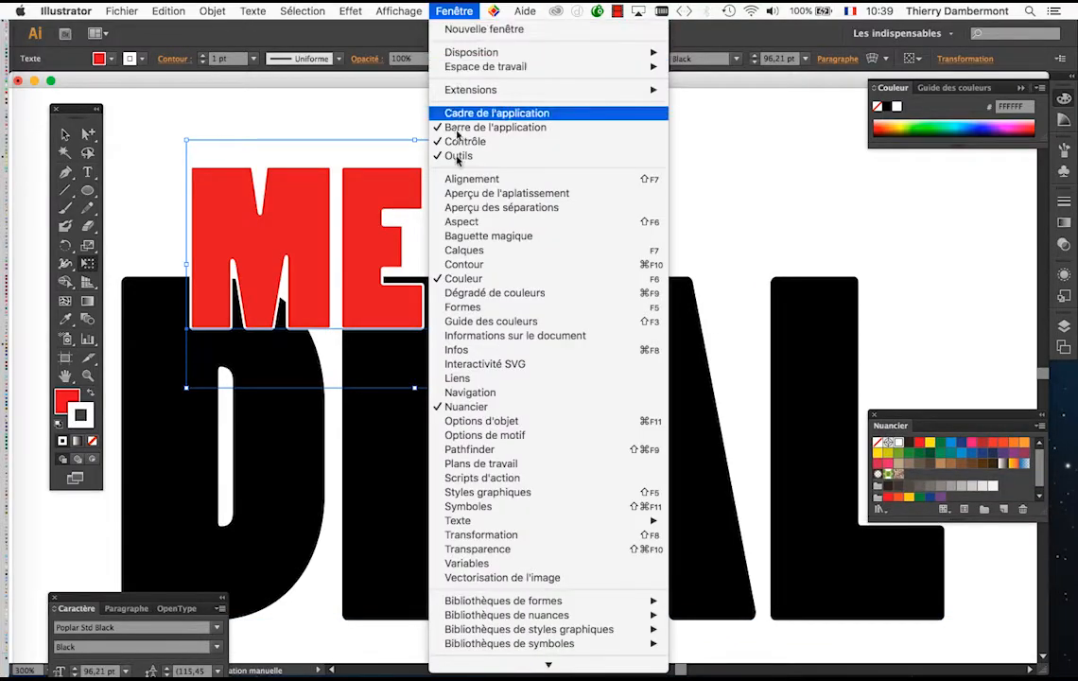
pyautogui.click(473, 265)
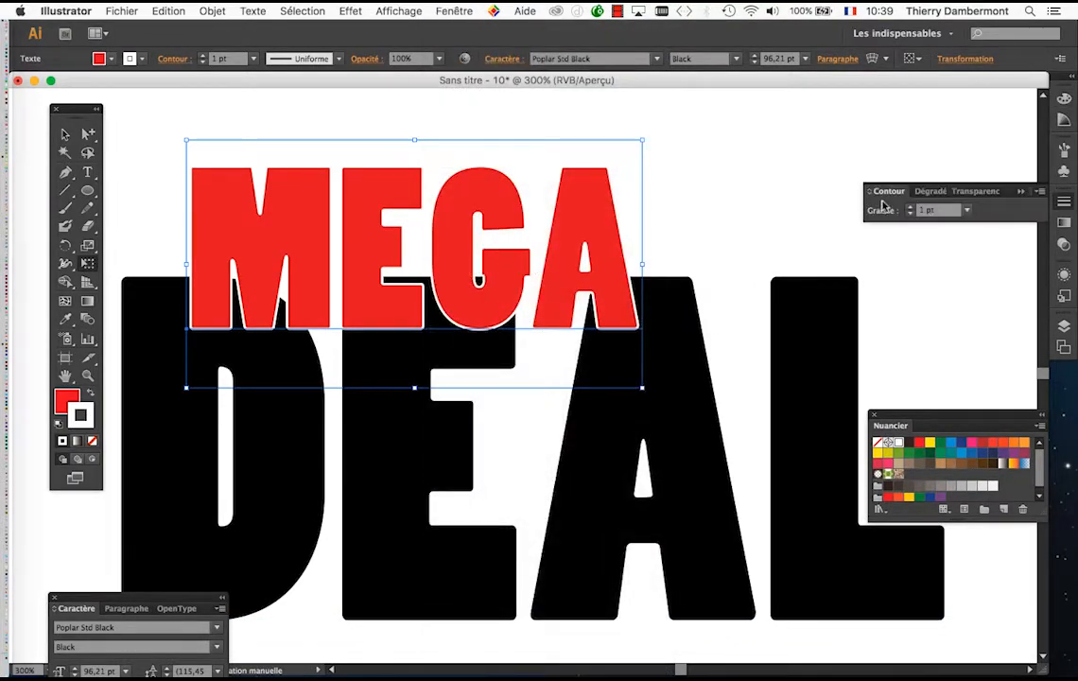
pyautogui.moveTo(893, 188); pyautogui.dragTo(701, 188)
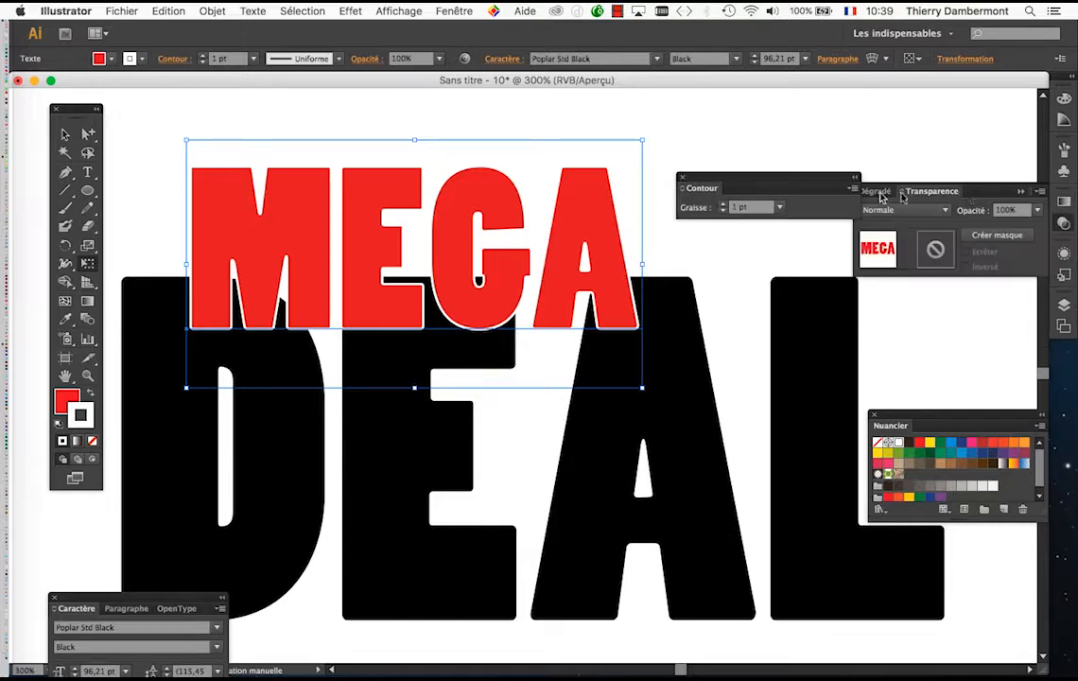
pyautogui.click(1020, 192)
pyautogui.click(723, 203)
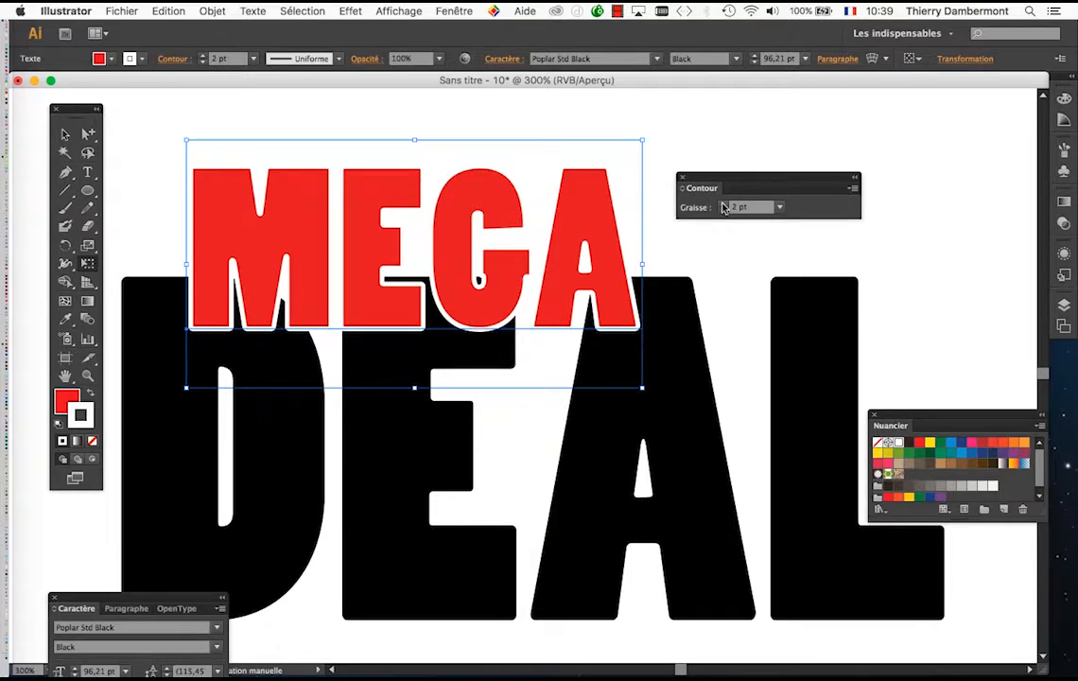
pyautogui.click(723, 204)
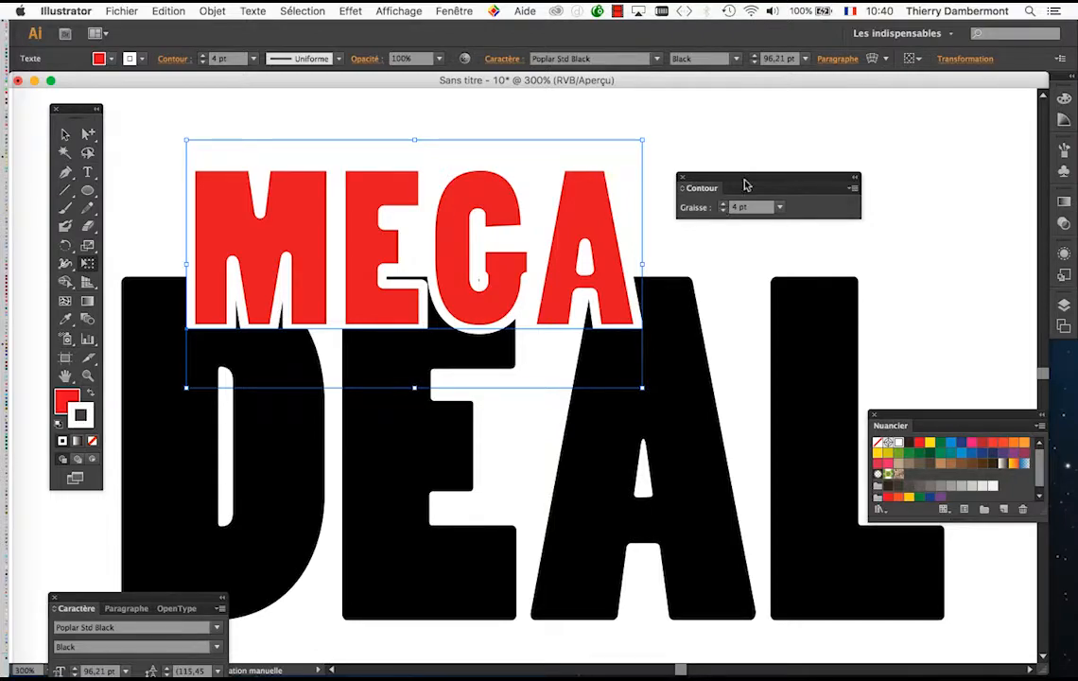
pyautogui.moveTo(733, 179); pyautogui.dragTo(584, 118)
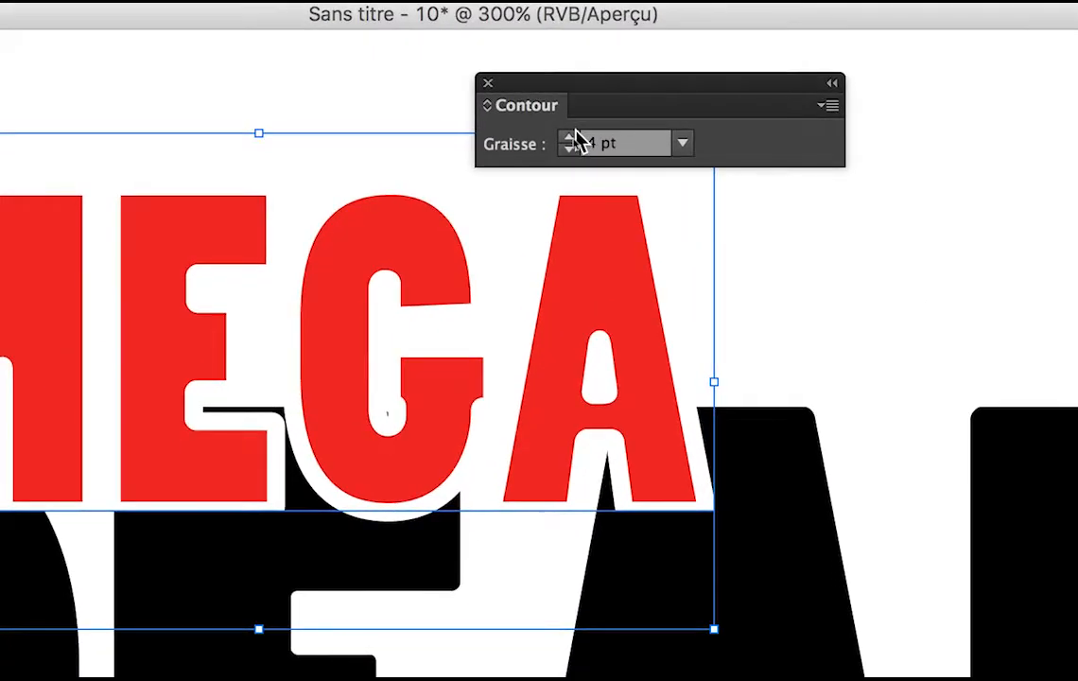
# Thicken the white outline of MEGA to 11 pt to see how it eats into the letters.
pyautogui.click(557, 166)
pyautogui.click(573, 134)
pyautogui.click(573, 134)
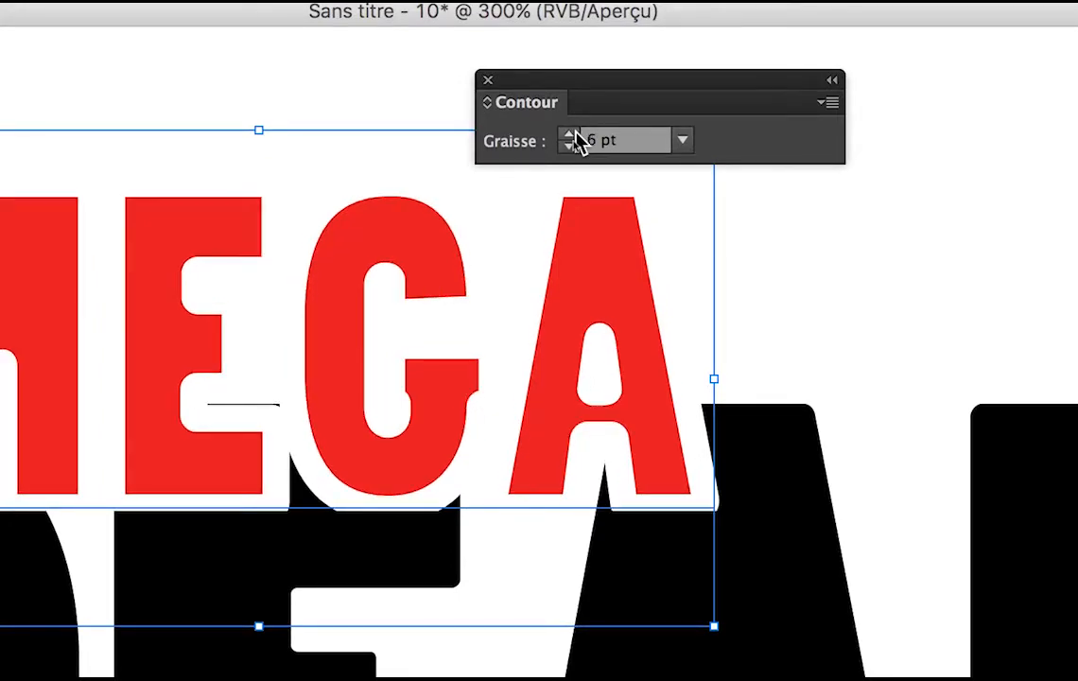
pyautogui.click(573, 134)
pyautogui.click(570, 134)
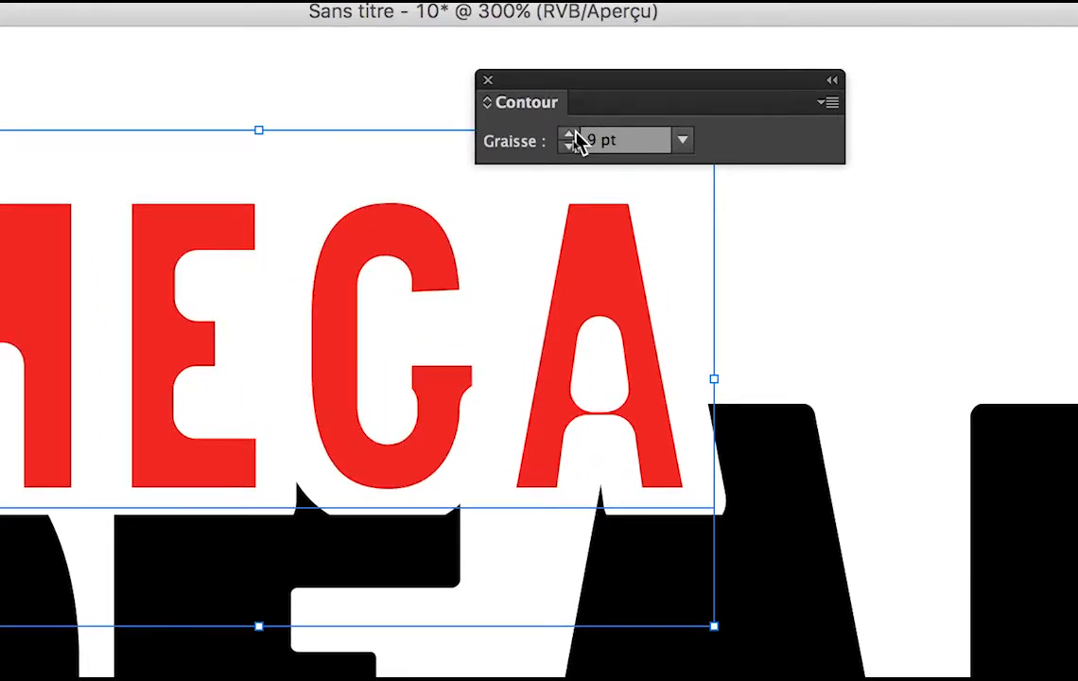
pyautogui.click(570, 135)
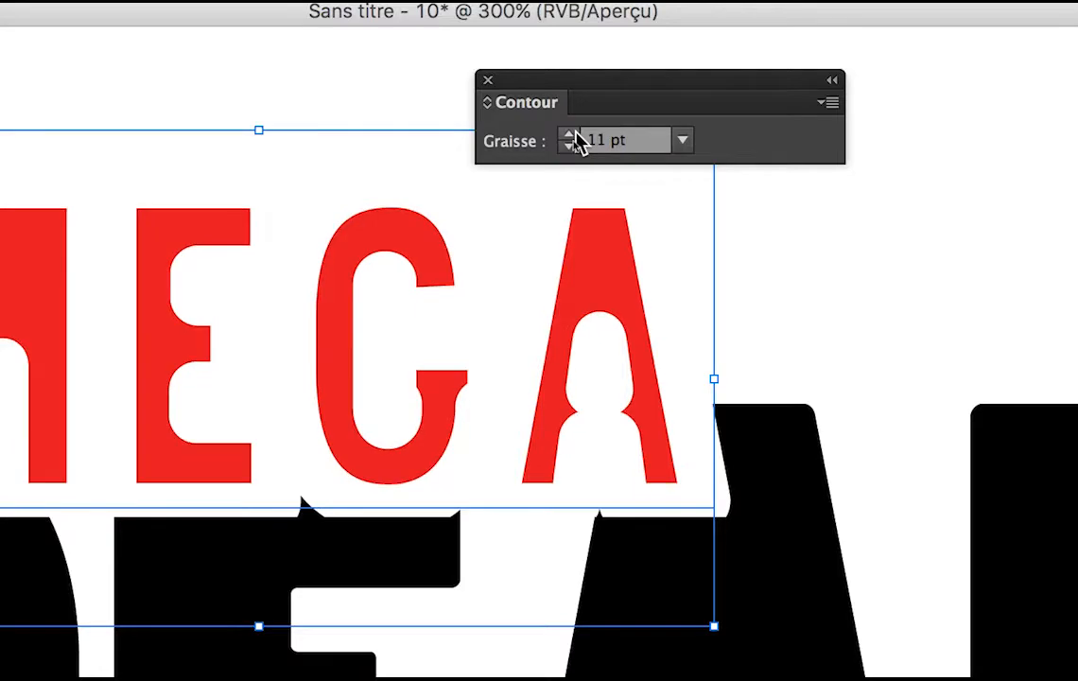
# Reduce the outline weight of MEGA gradually from 11 pt until the text has no outline.
pyautogui.click(568, 144)
pyautogui.click(572, 142)
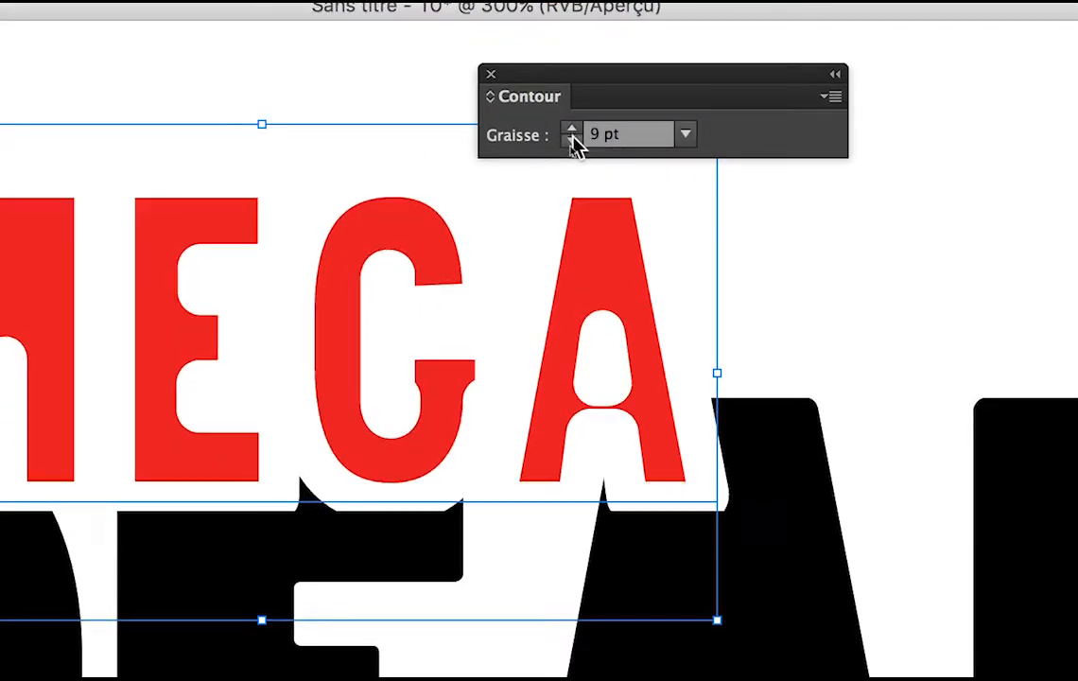
pyautogui.click(571, 142)
pyautogui.click(572, 142)
pyautogui.click(572, 141)
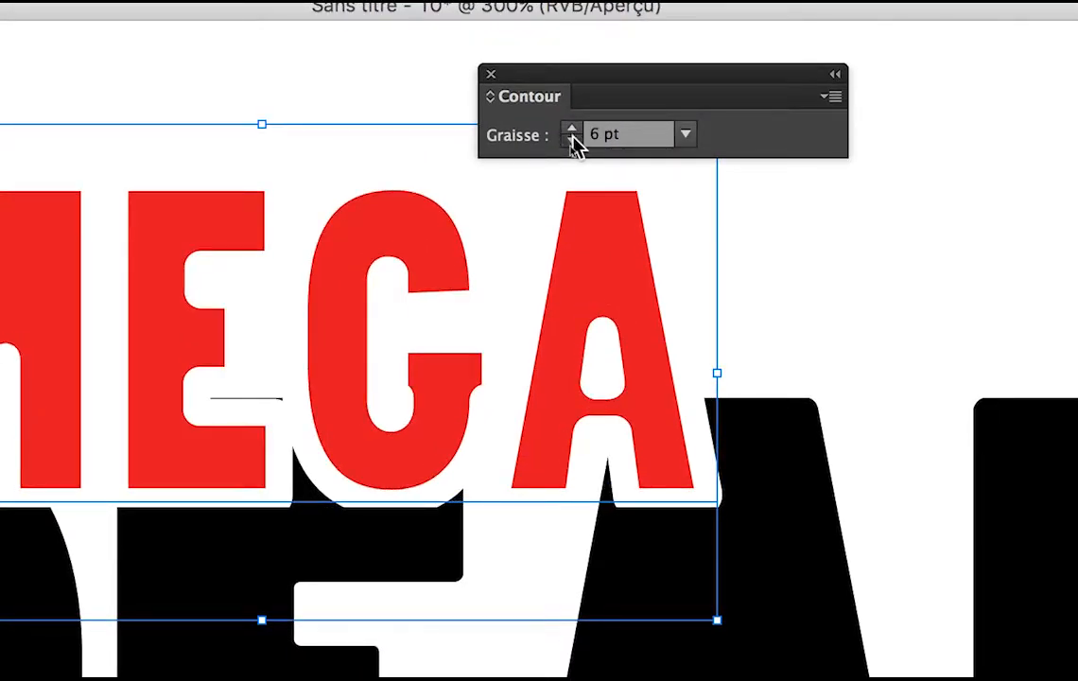
pyautogui.click(572, 142)
pyautogui.click(572, 142)
pyautogui.click(571, 142)
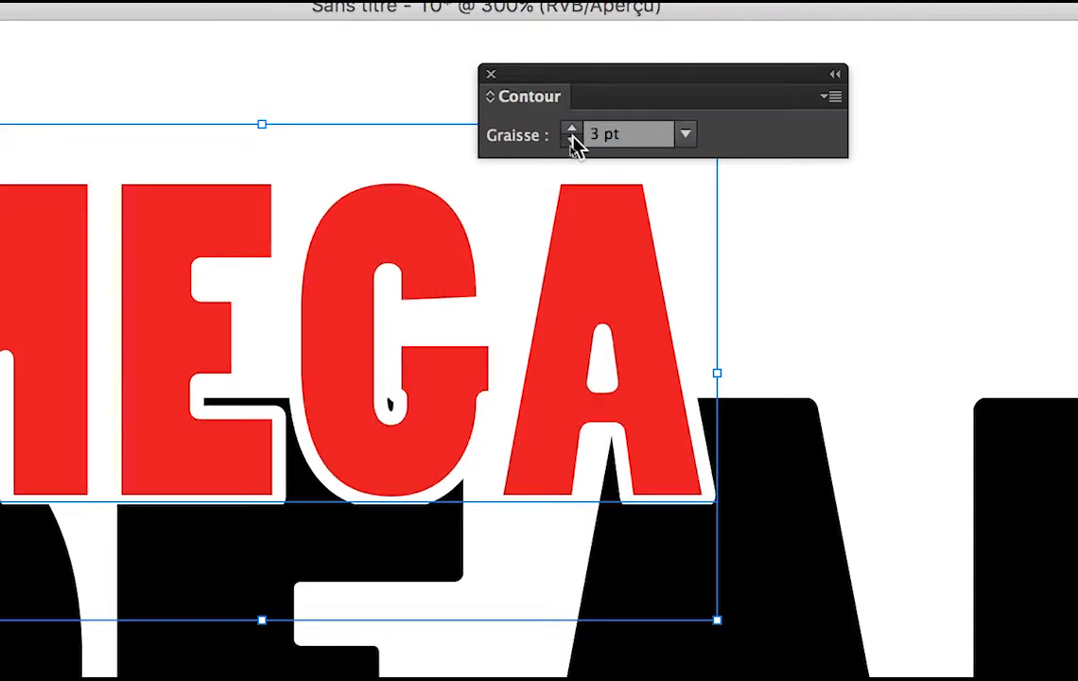
pyautogui.click(572, 141)
pyautogui.click(572, 142)
pyautogui.click(572, 142)
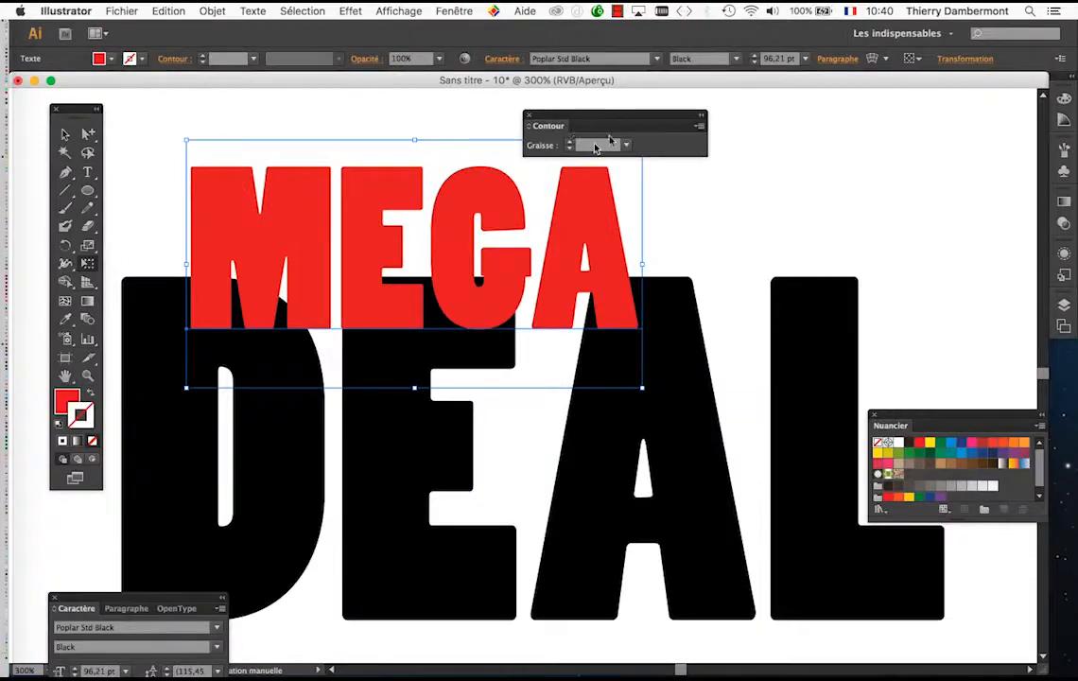
# Reapply the white outline to the MEGA text and set its weight to 4 pt.
pyautogui.click(894, 436)
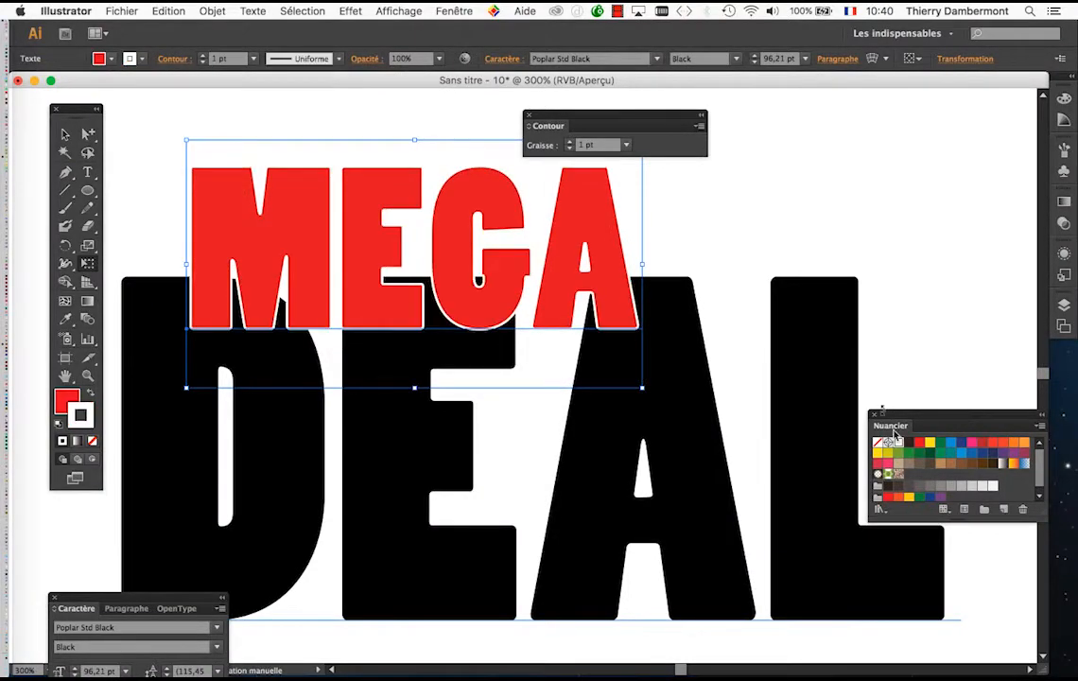
pyautogui.click(569, 141)
pyautogui.click(569, 142)
pyautogui.click(569, 142)
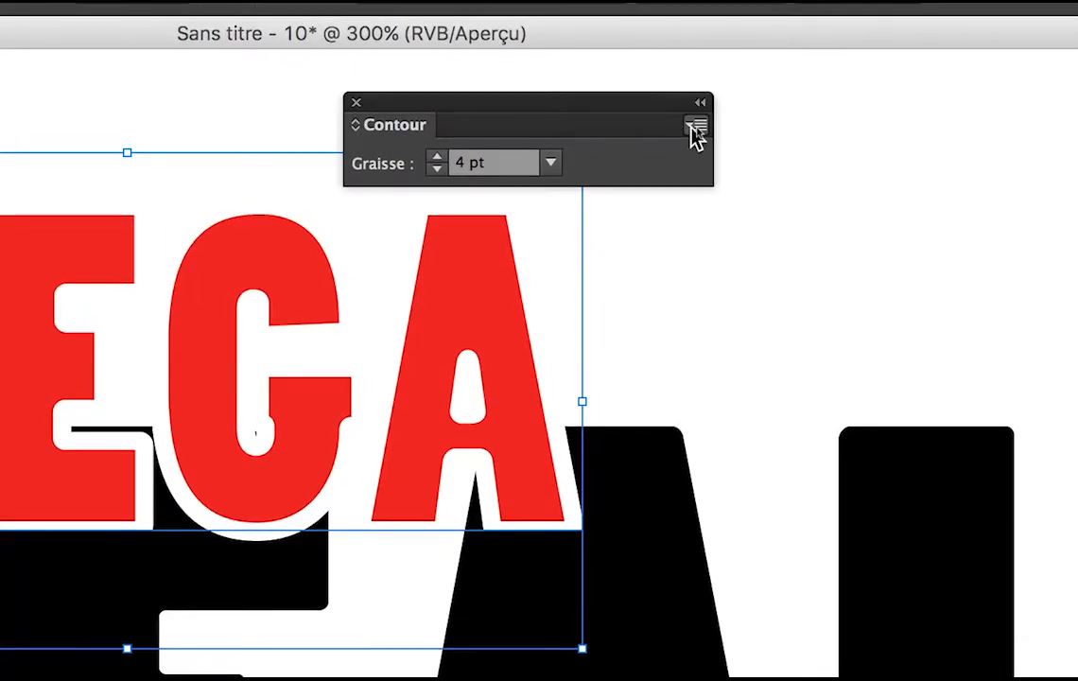
# Show all the options of the Contour palette and move it clear of the MEGA text.
pyautogui.click(697, 130)
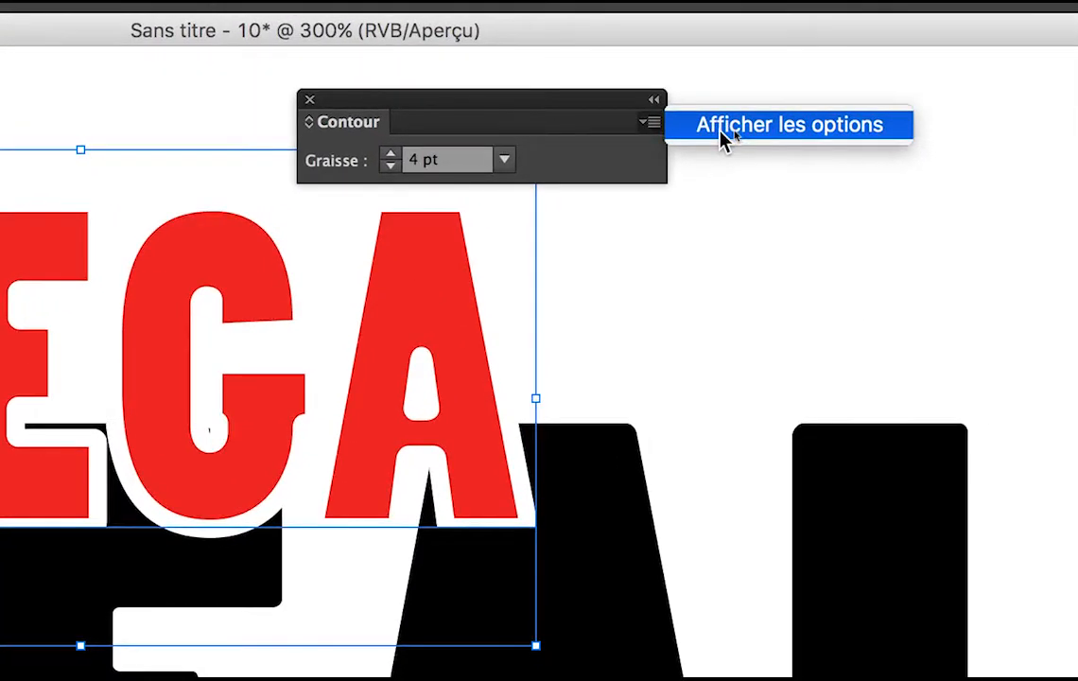
pyautogui.click(722, 132)
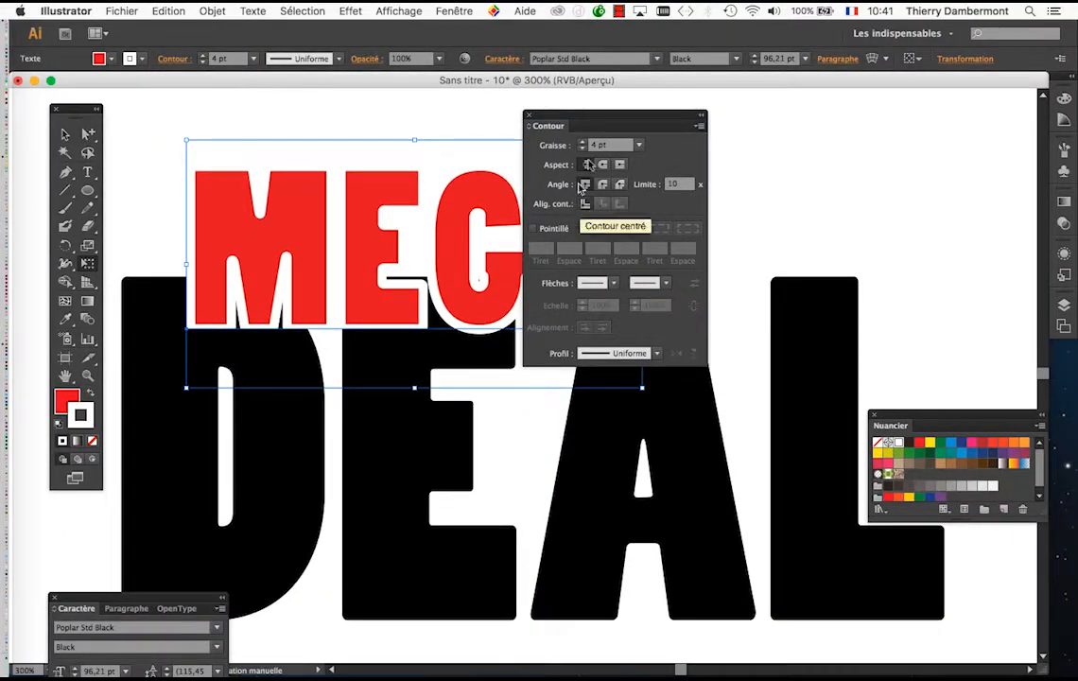
pyautogui.moveTo(584, 120); pyautogui.dragTo(792, 115)
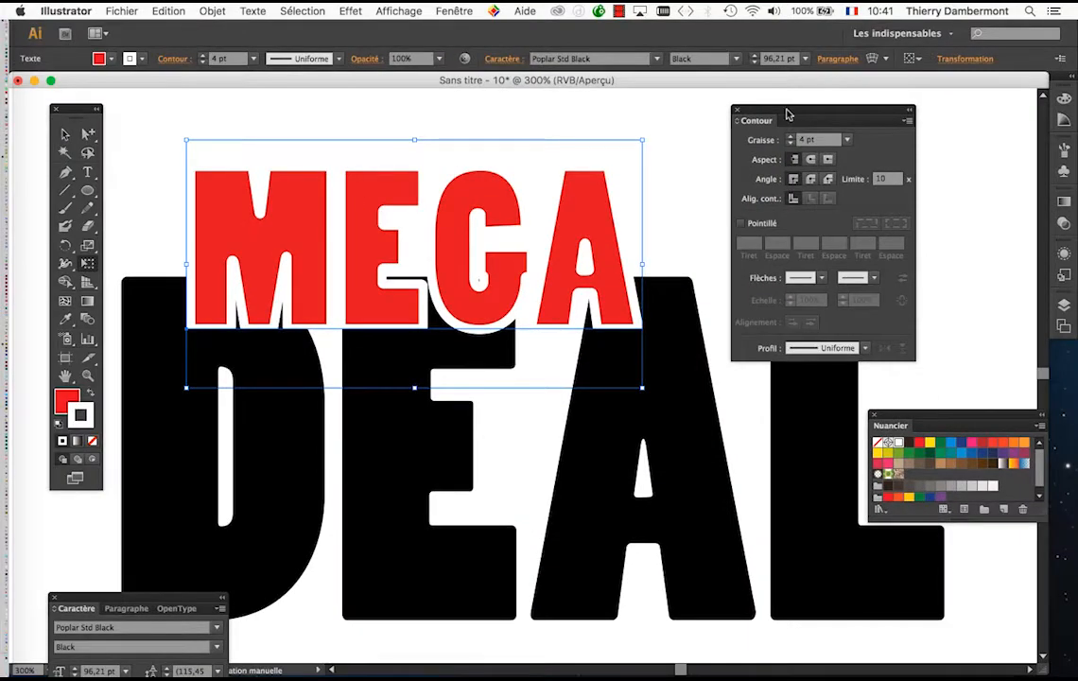
pyautogui.moveTo(786, 115); pyautogui.dragTo(621, 414)
pyautogui.moveTo(741, 349); pyautogui.dragTo(891, 106)
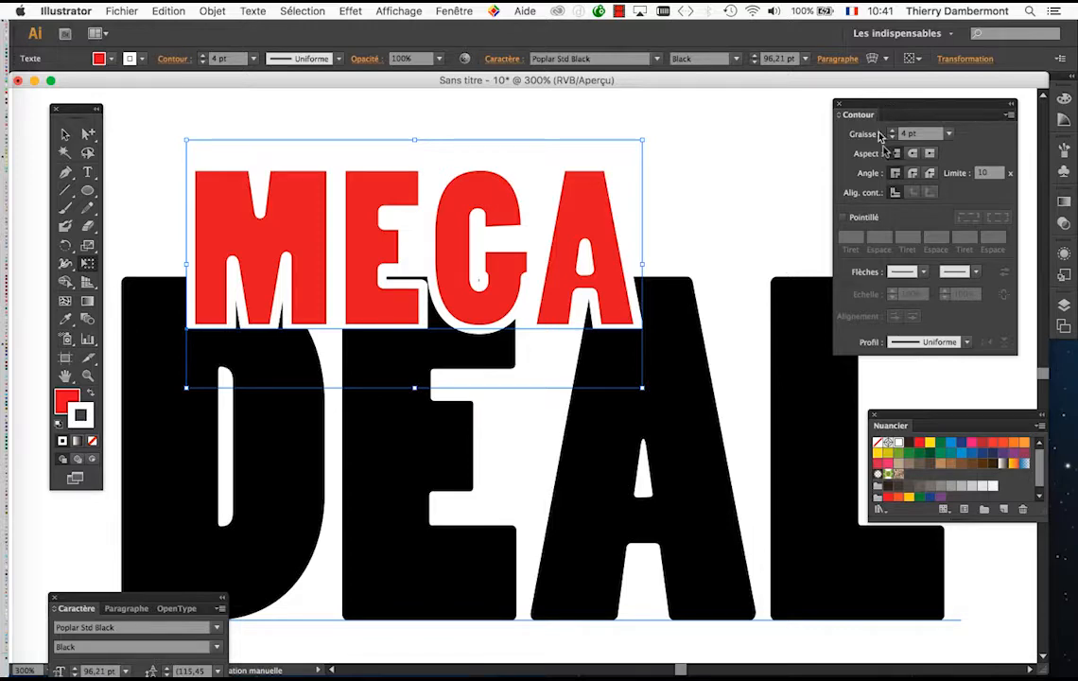
# Try a thicker white outline of 8 pt on the MEGA text.
pyautogui.click(891, 132)
pyautogui.click(891, 132)
pyautogui.click(891, 131)
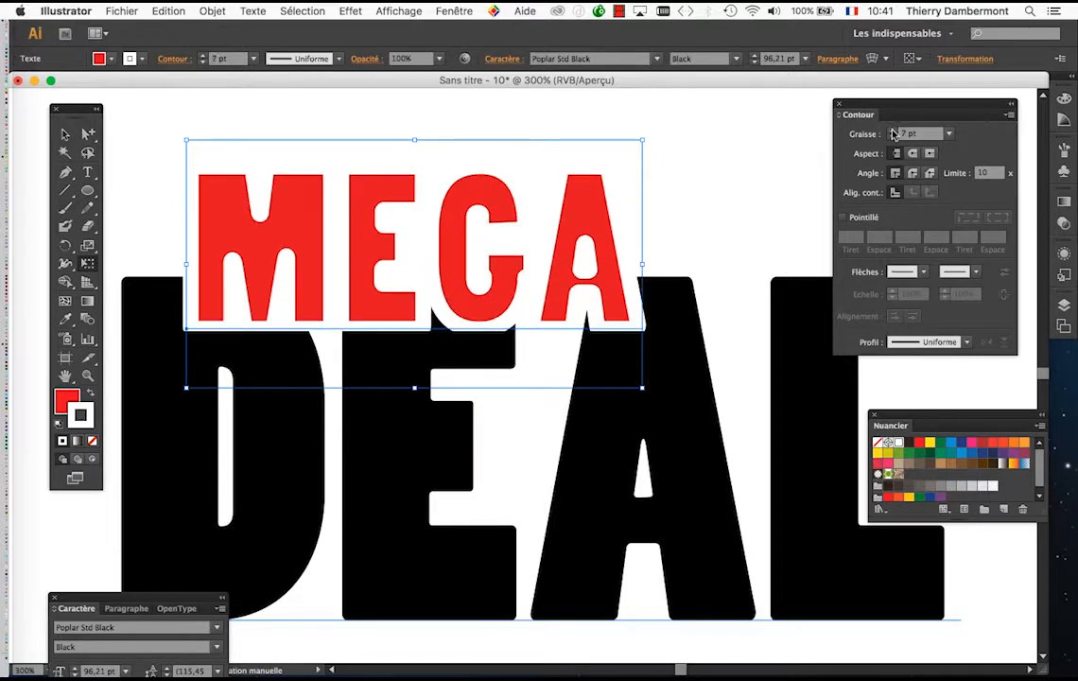
pyautogui.click(891, 132)
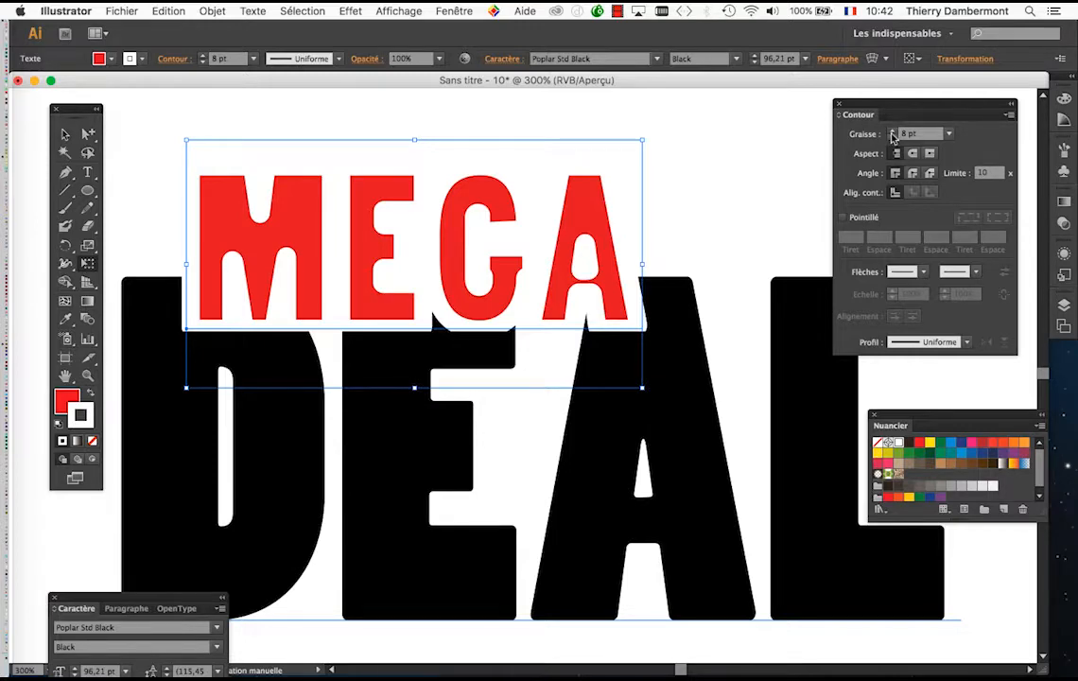
# Bring the white outline of MEGA down and settle its weight at 5 pt.
pyautogui.click(893, 138)
pyautogui.click(892, 138)
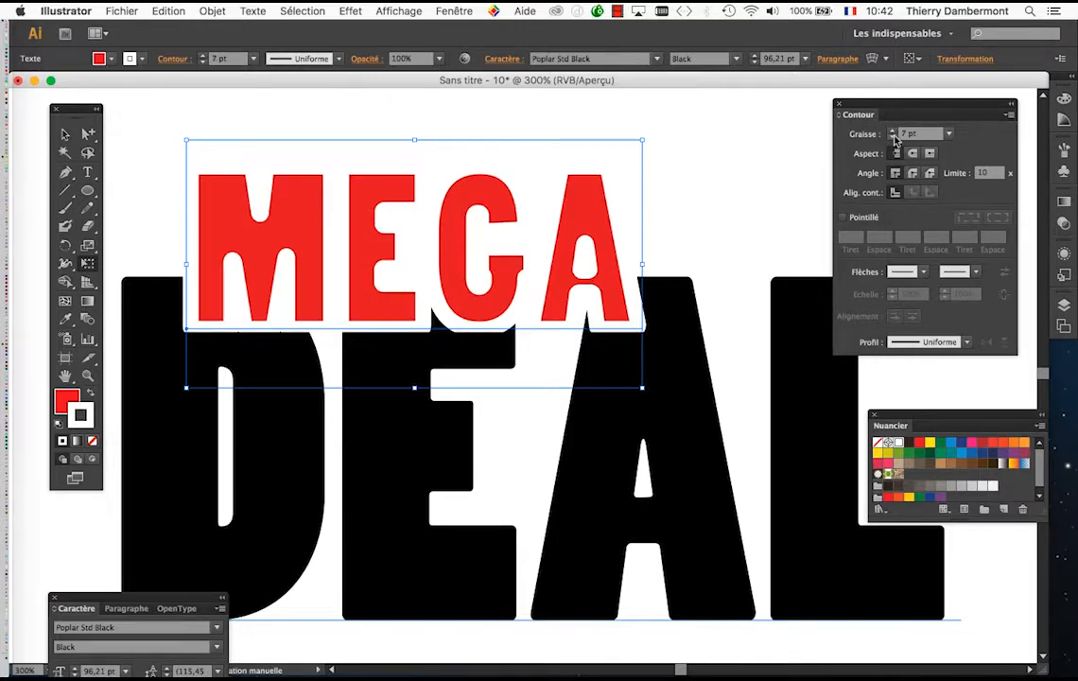
pyautogui.click(892, 138)
pyautogui.click(892, 138)
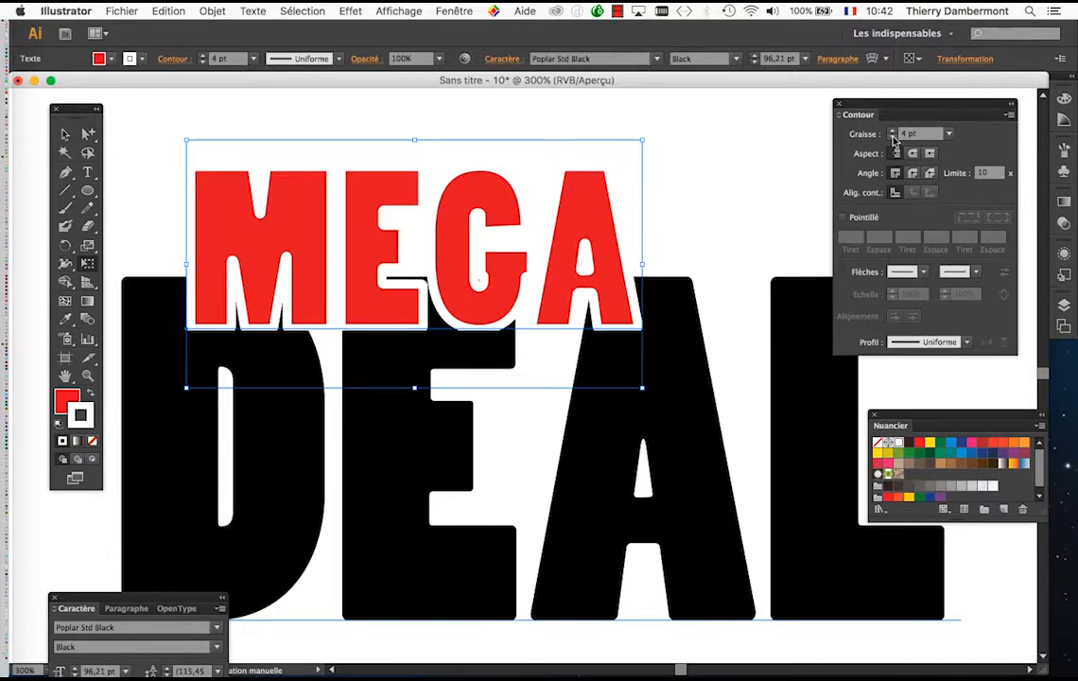
pyautogui.click(892, 138)
pyautogui.click(892, 132)
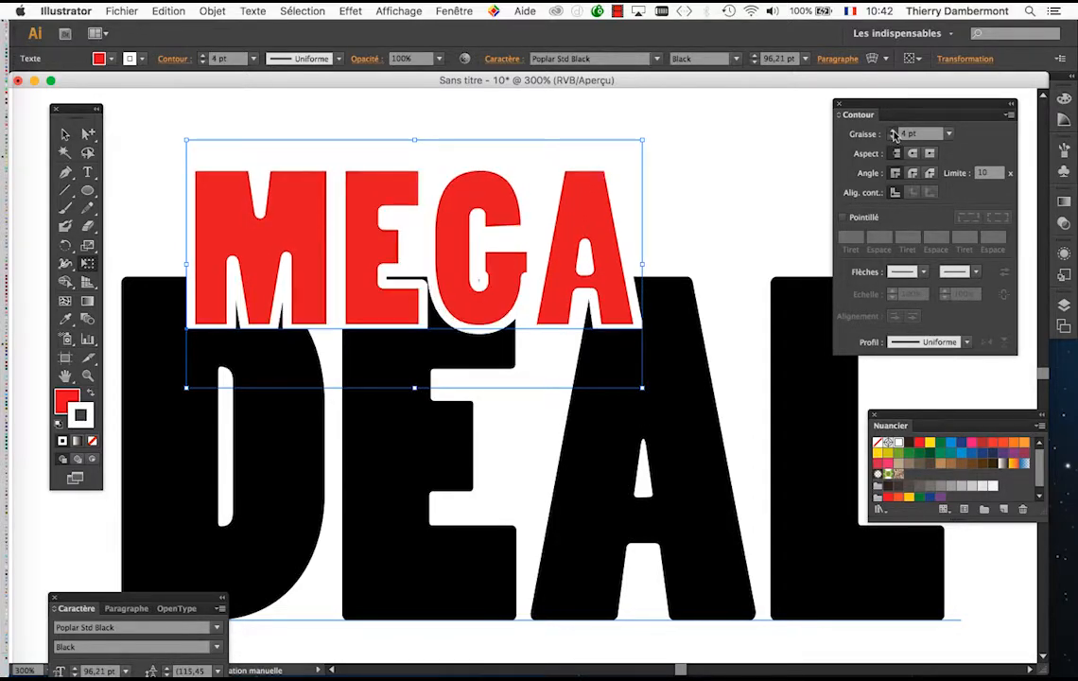
pyautogui.click(893, 132)
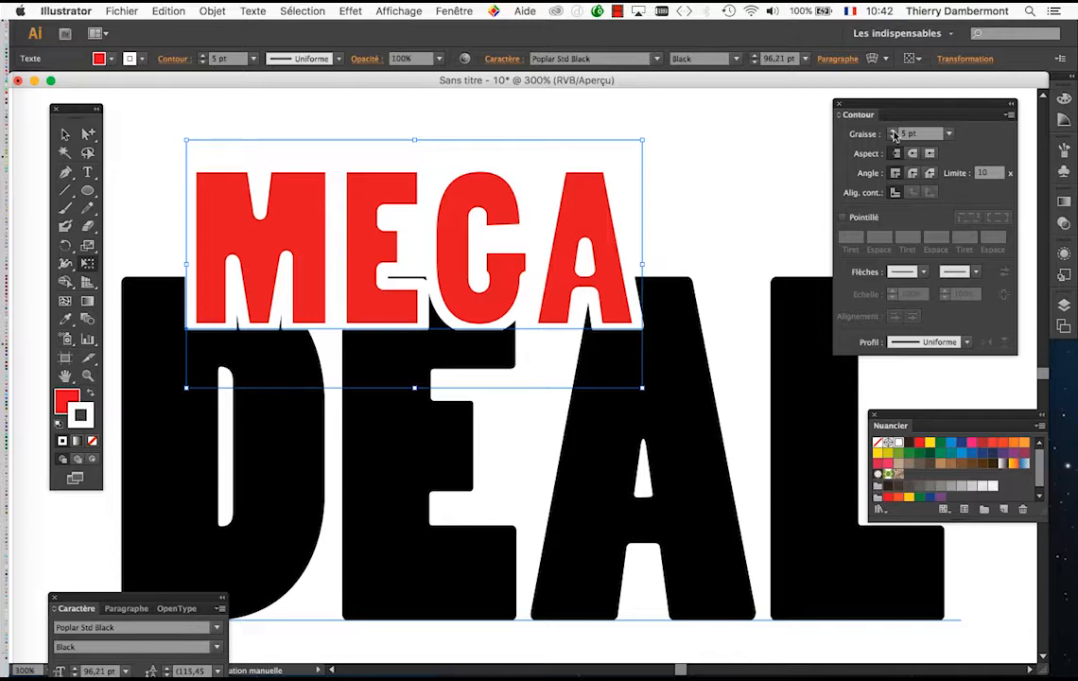
# Raise the outline of the MEGA text to 6 pt, remove both its fill and its outline, and deselect it.
pyautogui.click(892, 133)
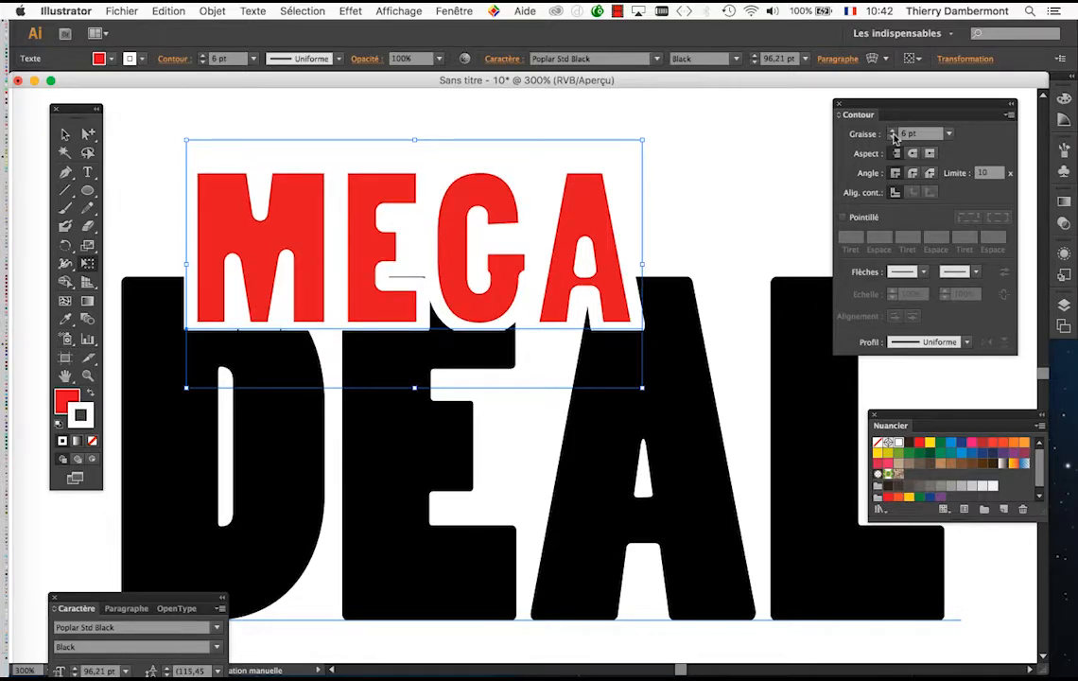
pyautogui.moveTo(80, 110); pyautogui.dragTo(119, 104)
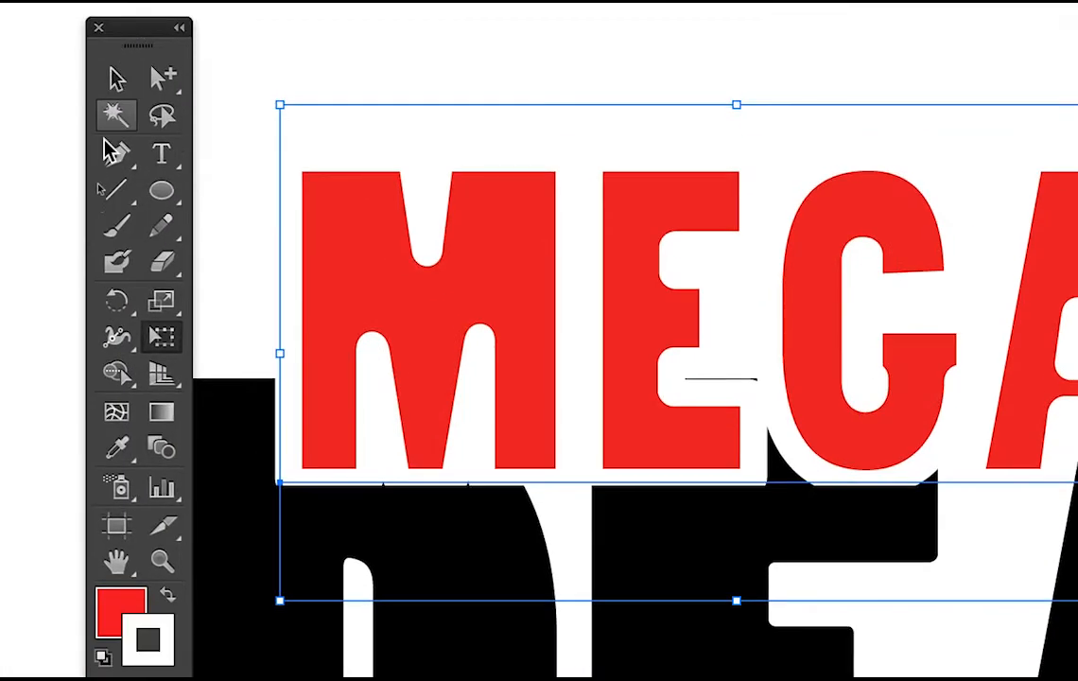
pyautogui.click(112, 606)
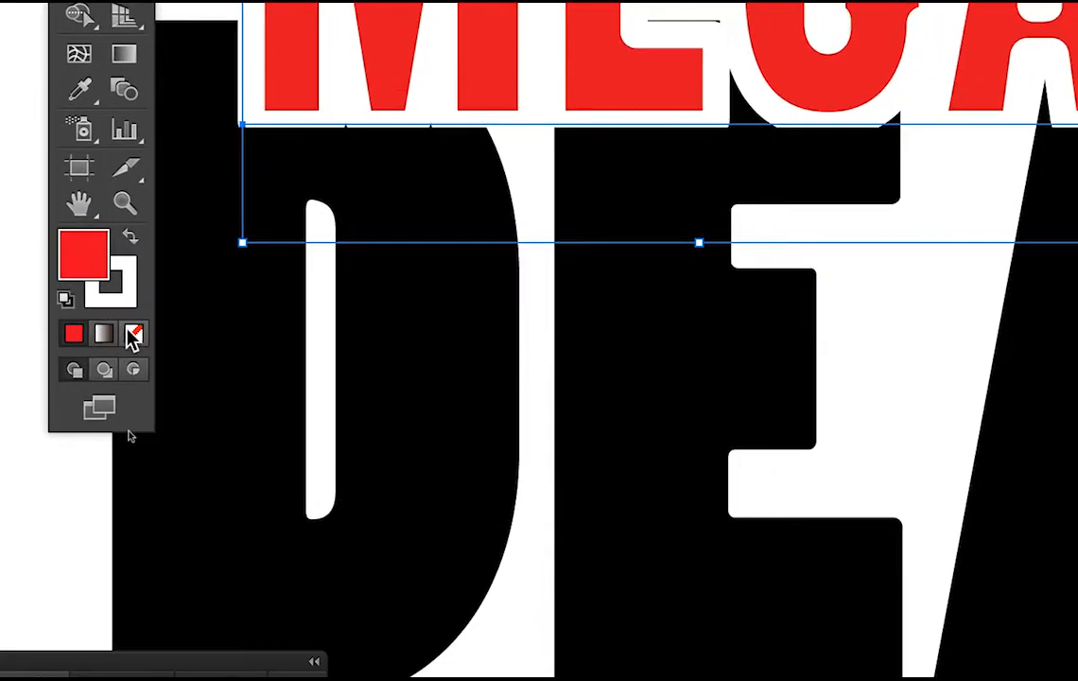
pyautogui.click(166, 383)
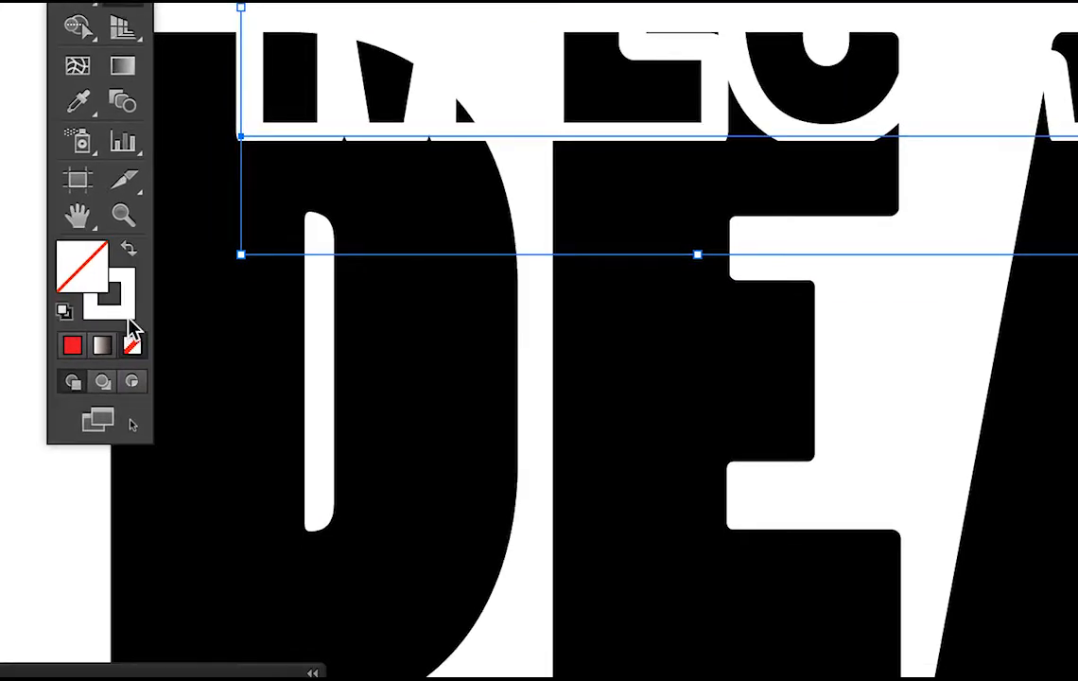
pyautogui.click(129, 320)
pyautogui.click(133, 343)
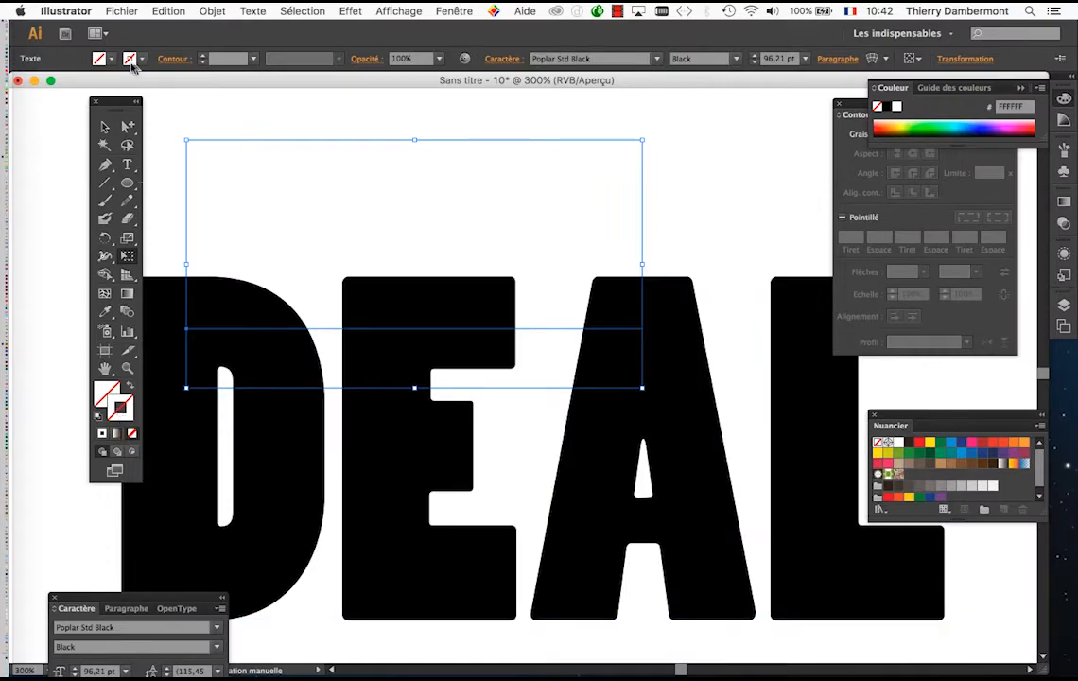
pyautogui.moveTo(104, 99); pyautogui.dragTo(43, 110)
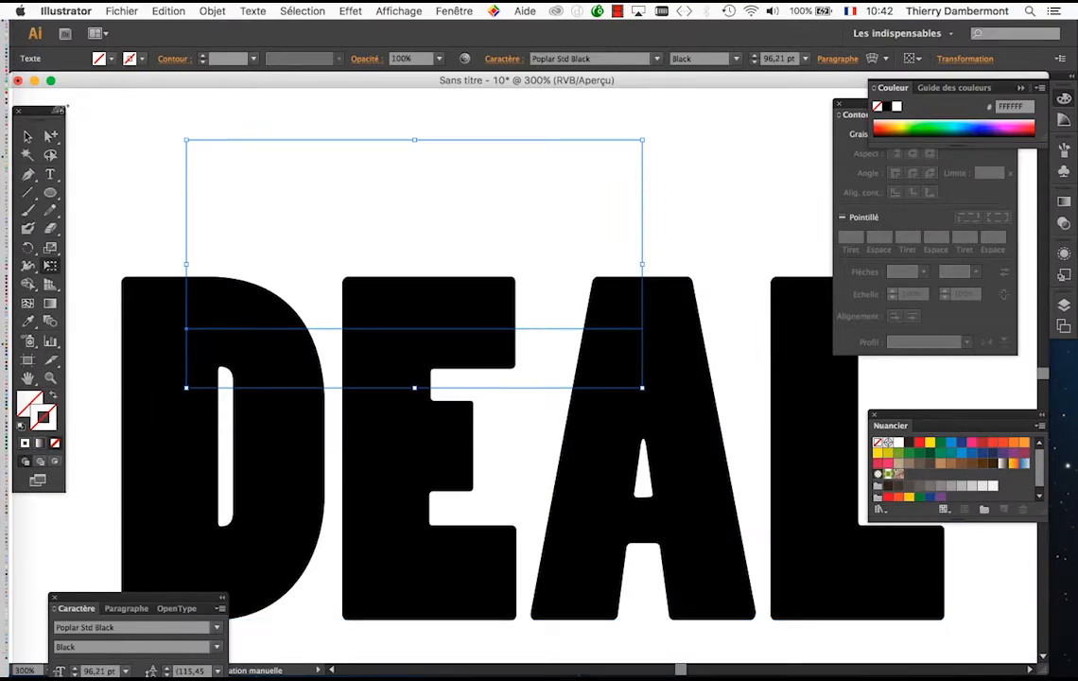
pyautogui.click(117, 132)
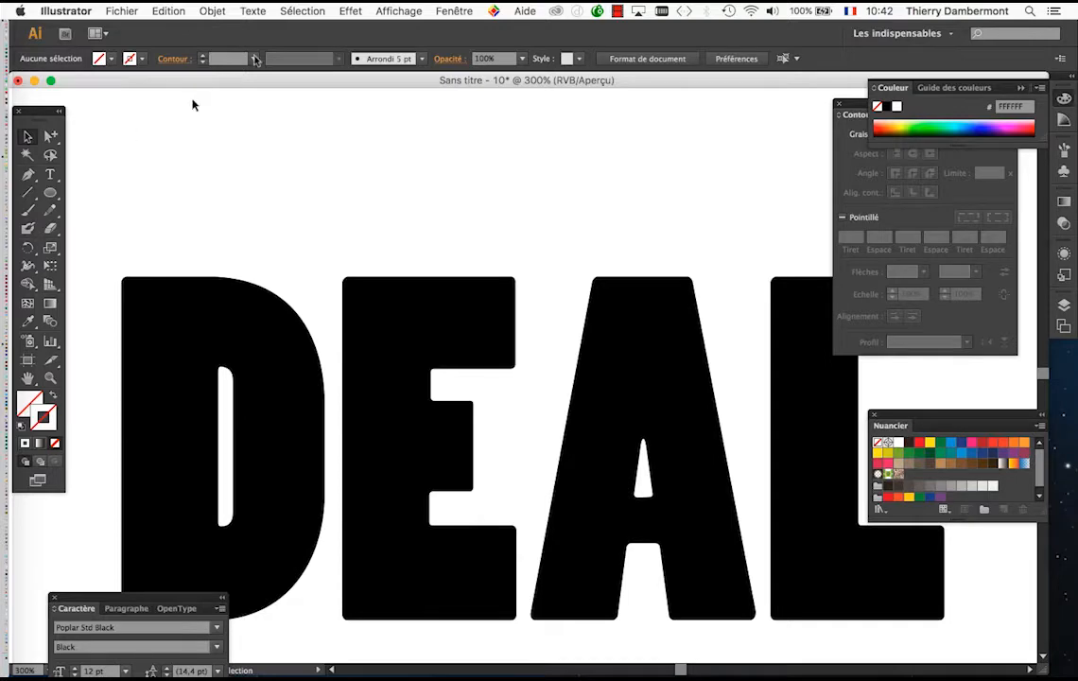
# Display the Calques palette as a floating palette above DEAL and expand Calque 1 to list its text objects.
pyautogui.click(451, 10)
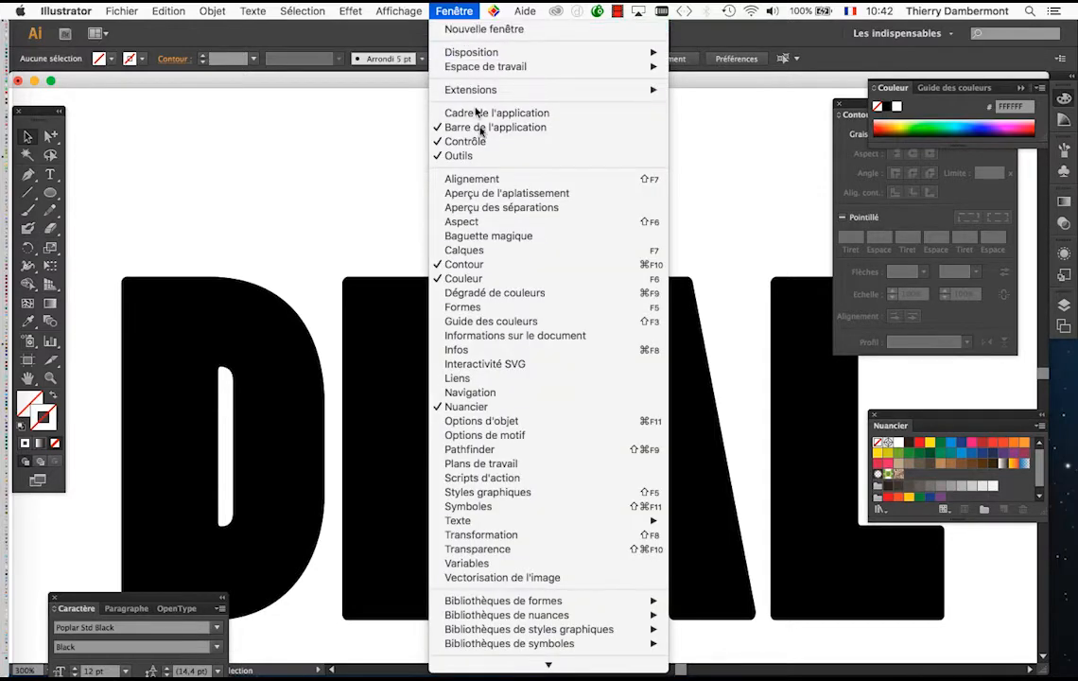
pyautogui.click(488, 252)
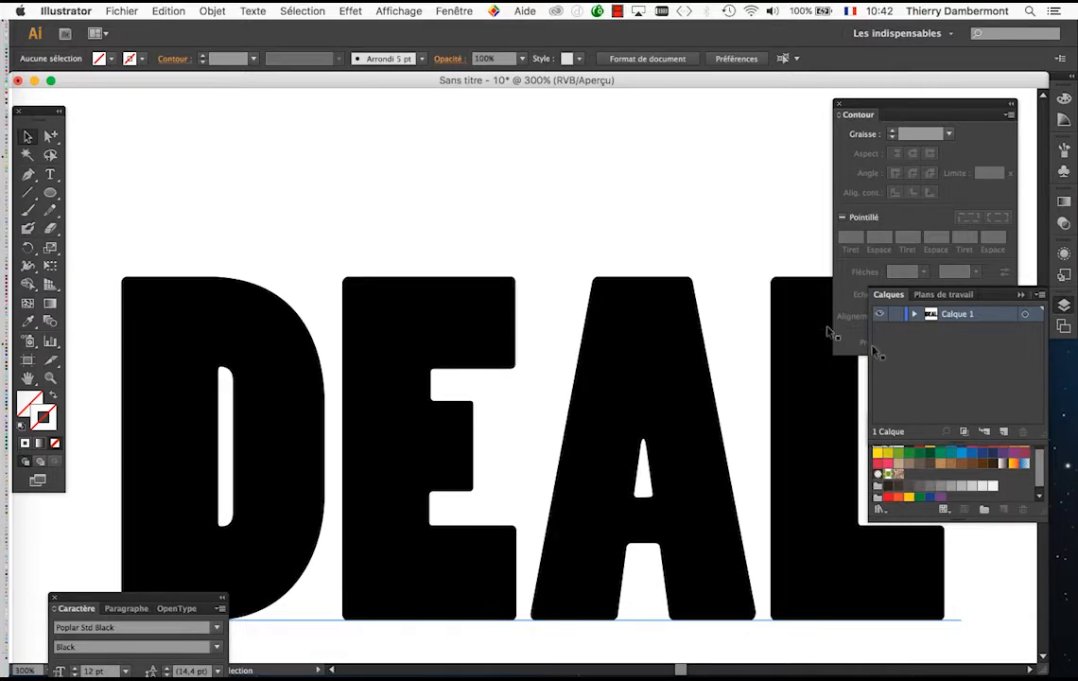
pyautogui.moveTo(890, 298); pyautogui.dragTo(517, 150)
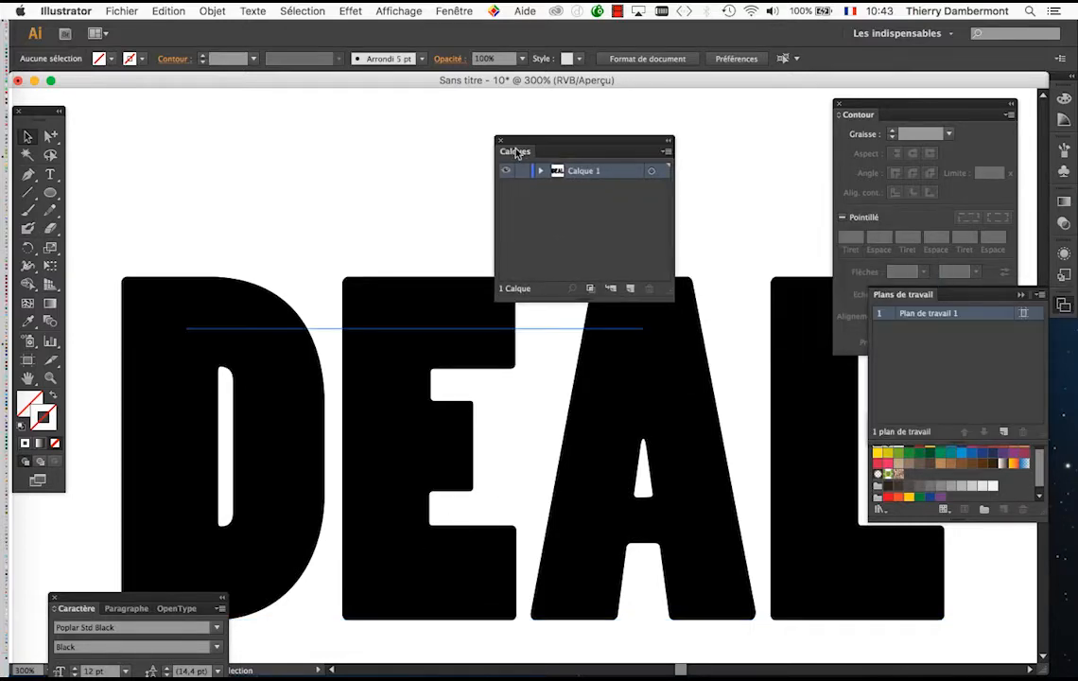
pyautogui.press('p')
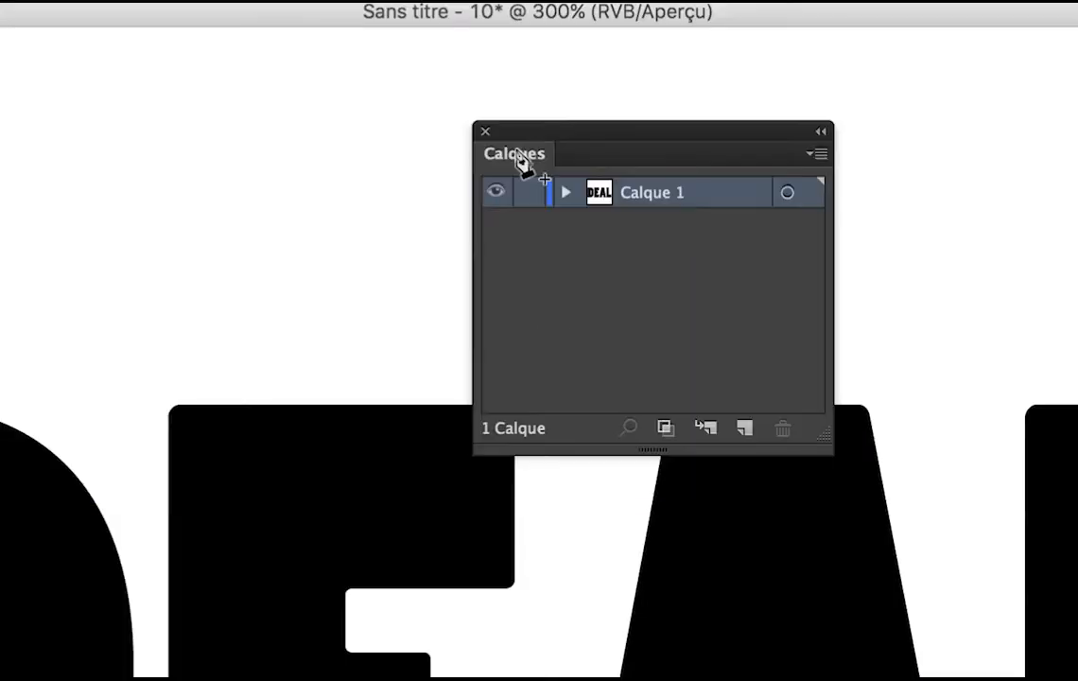
pyautogui.click(539, 171)
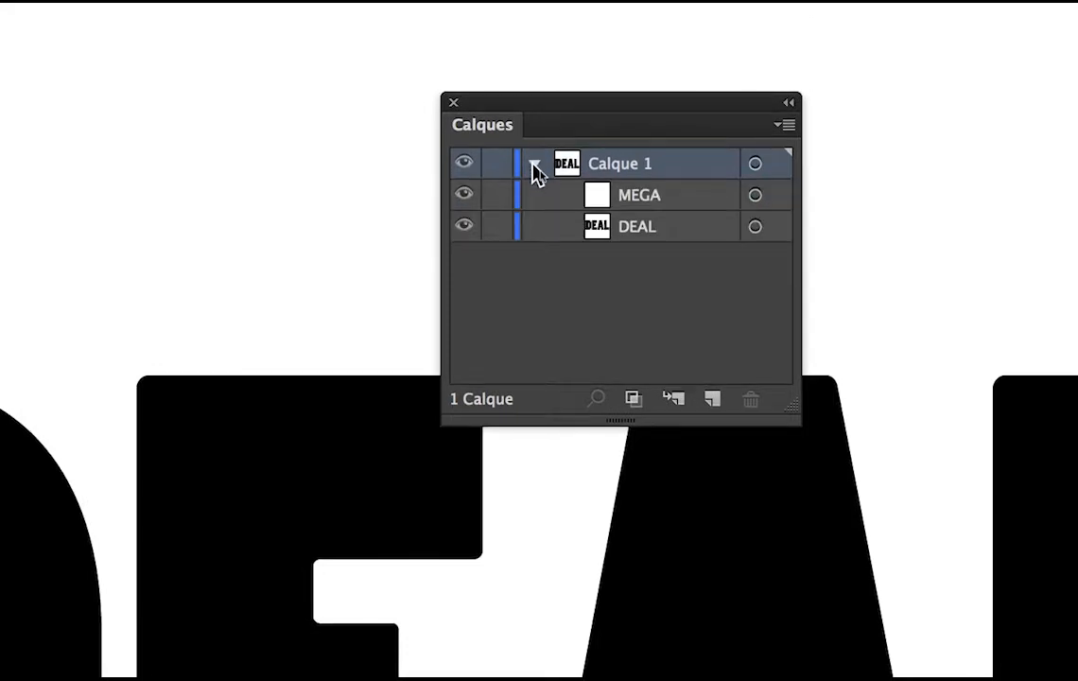
pyautogui.click(534, 167)
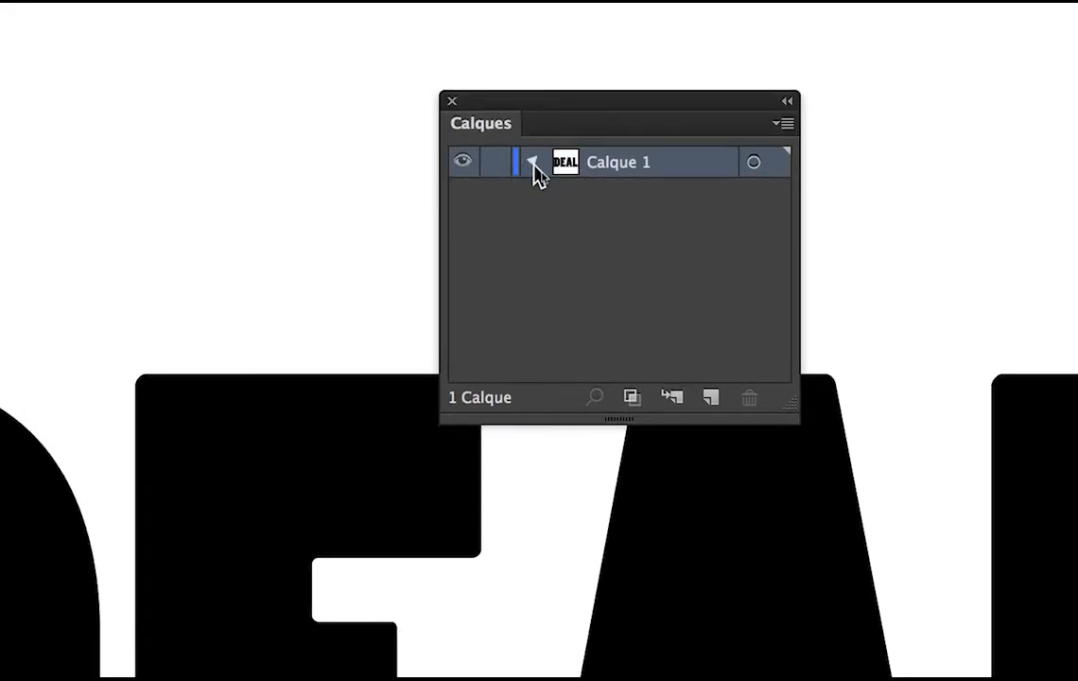
pyautogui.click(534, 167)
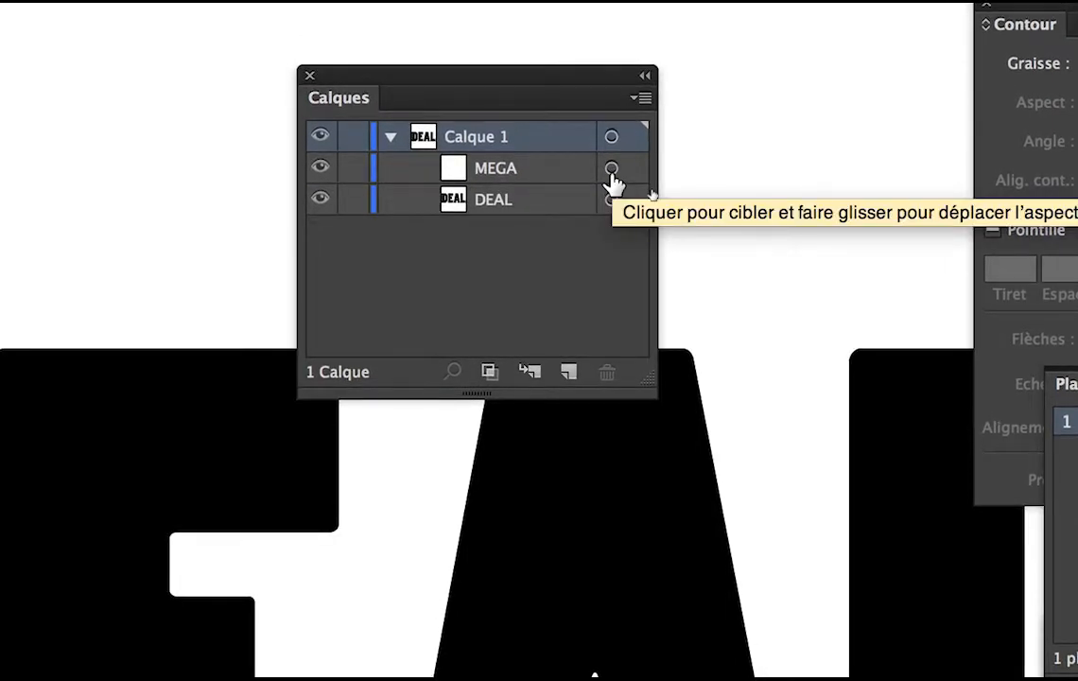
# Target the MEGA text within Calque 1 and move the Calques palette down over the A of DEAL.
pyautogui.click(611, 170)
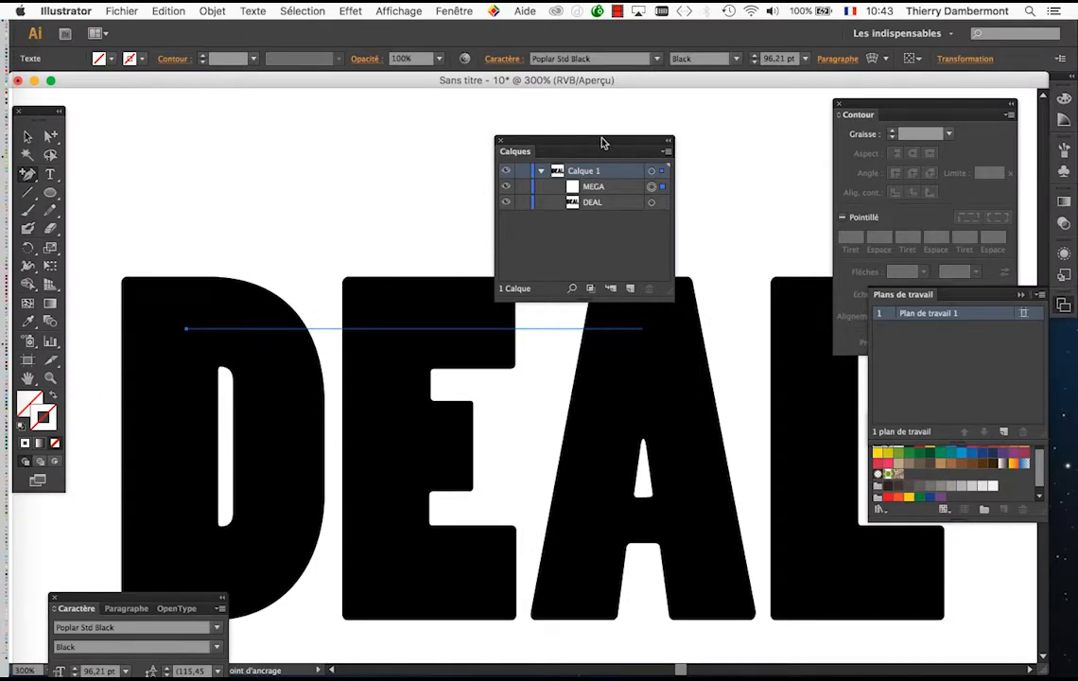
pyautogui.moveTo(602, 140); pyautogui.dragTo(694, 385)
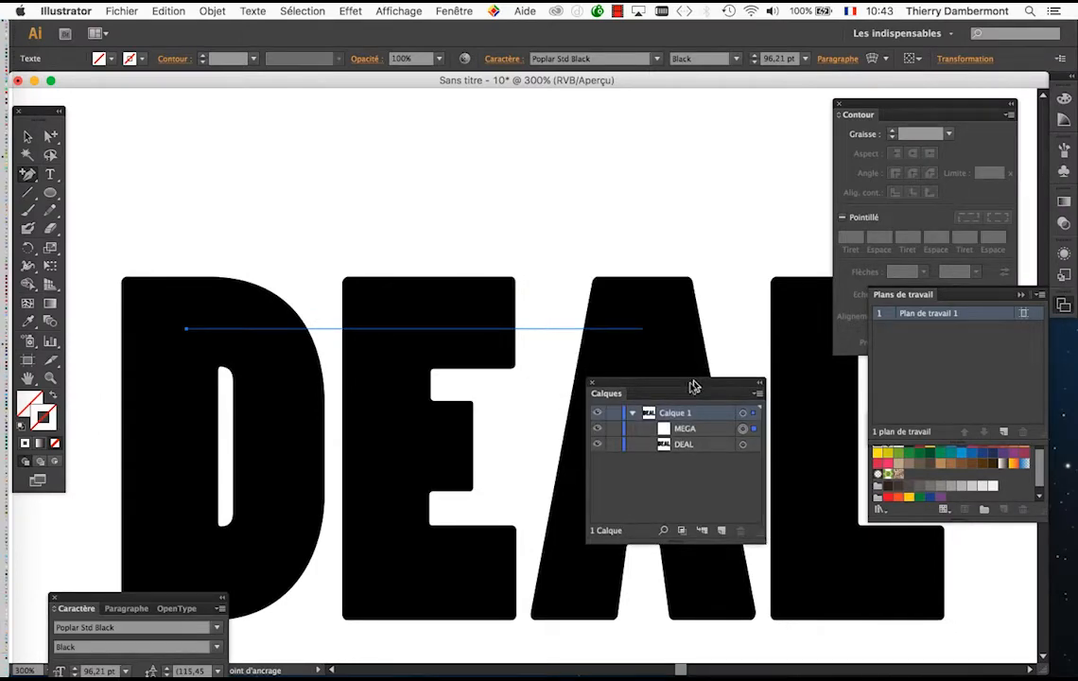
pyautogui.click(632, 414)
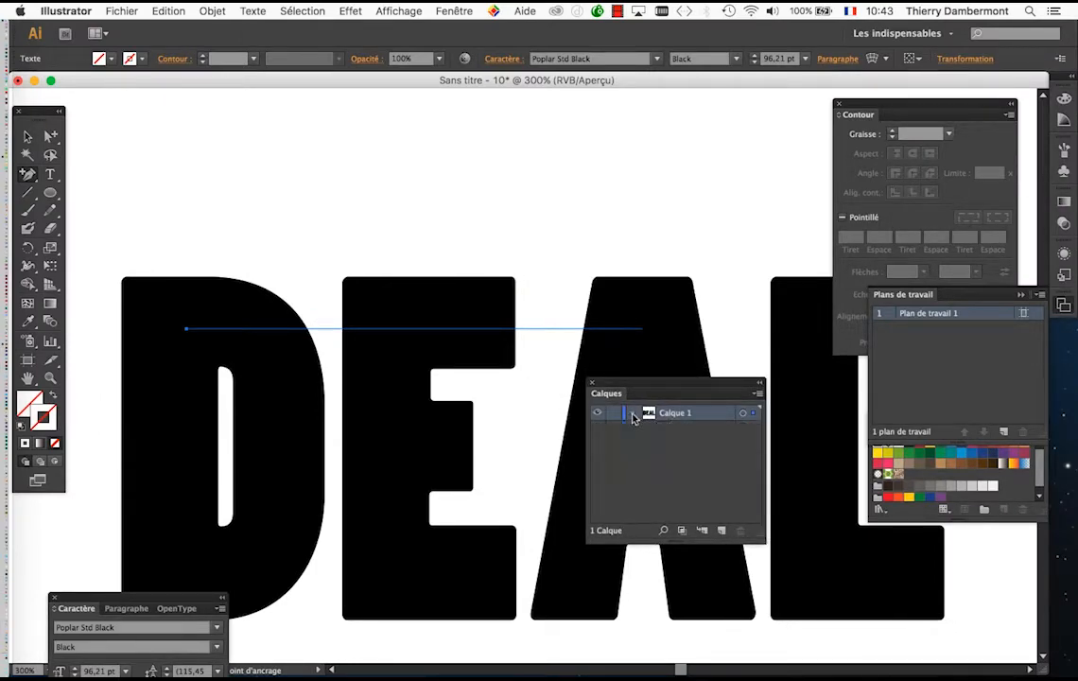
pyautogui.press('alt+super+8')
pyautogui.click(632, 414)
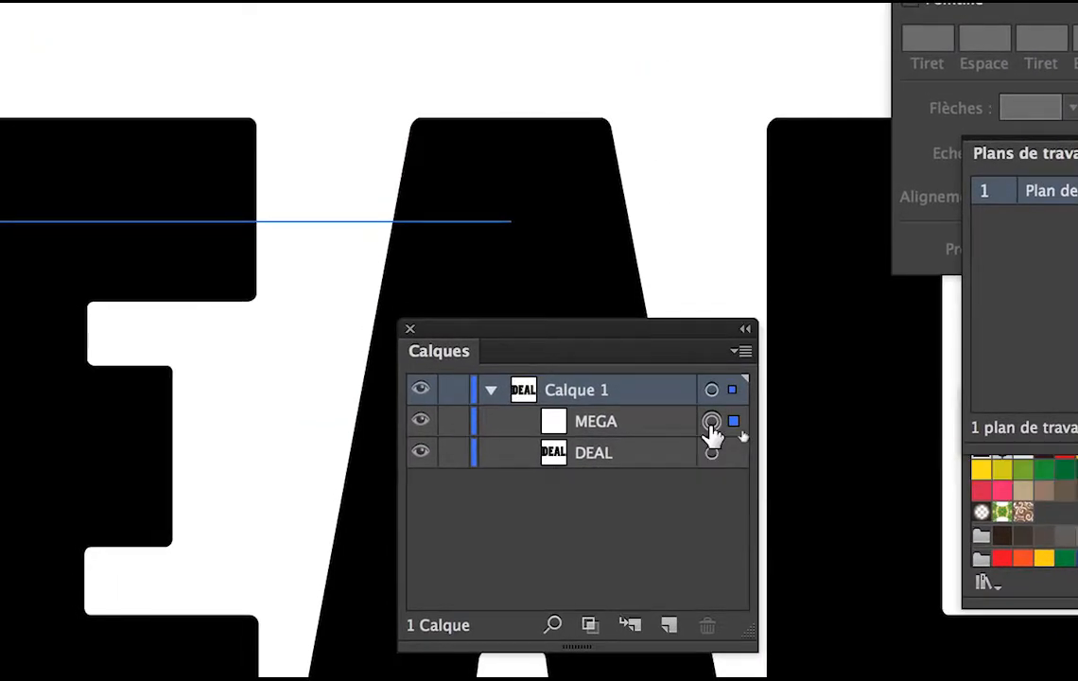
pyautogui.press('alt+super+8')
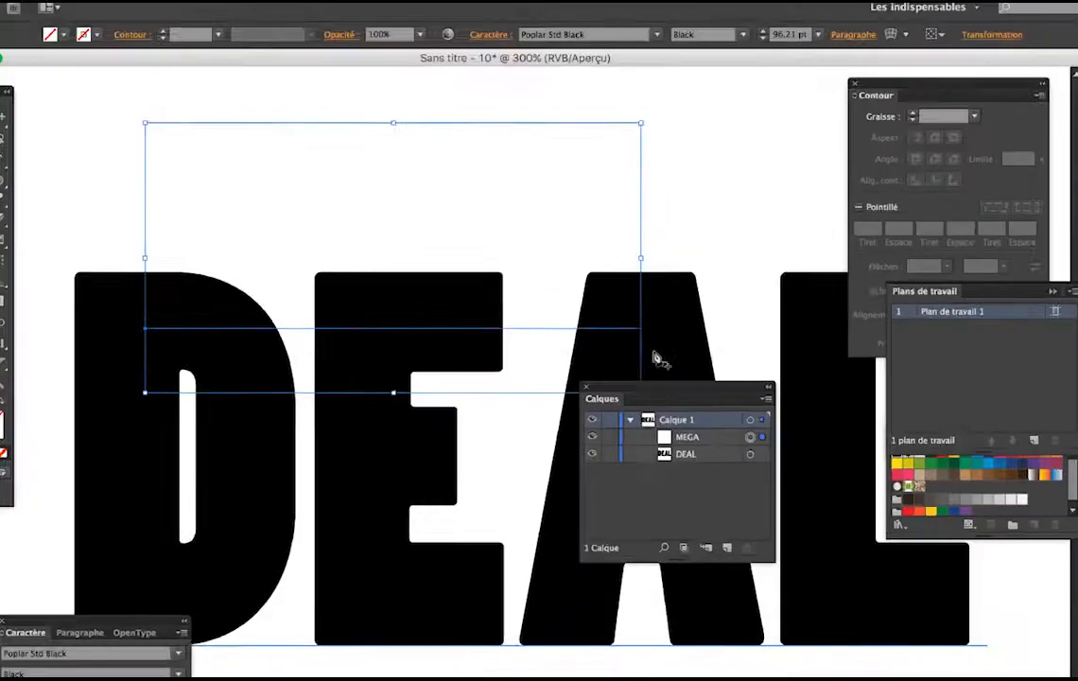
# Deselect everything, switch to the Tracés display to select the invisible MEGA text, and return to the preview display.
pyautogui.click(28, 136)
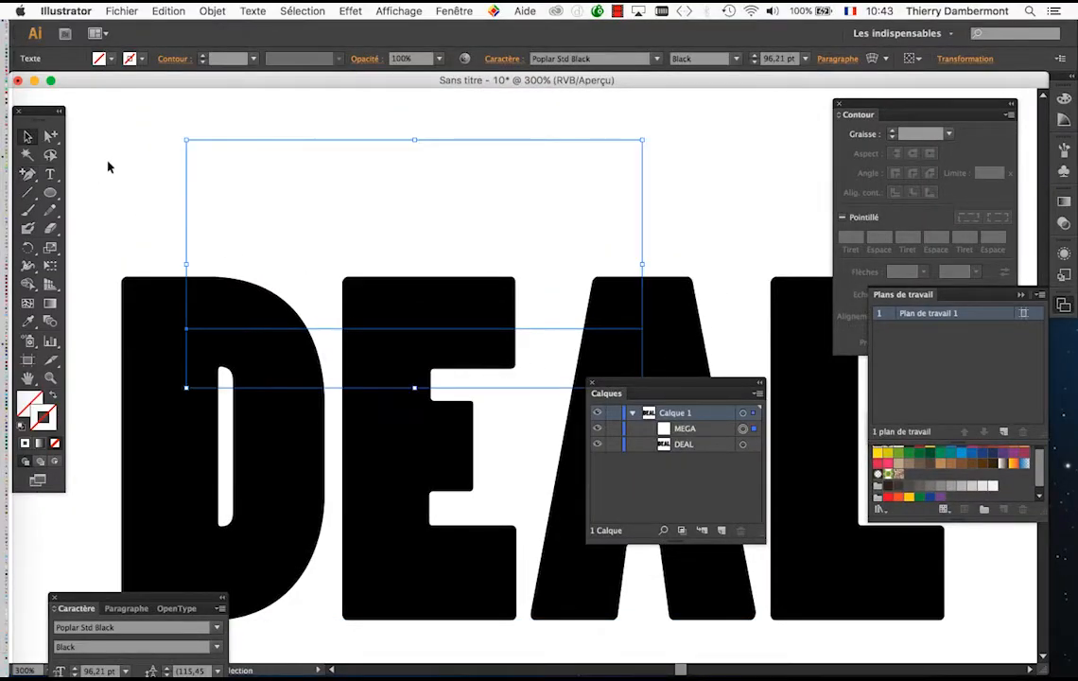
pyautogui.click(109, 167)
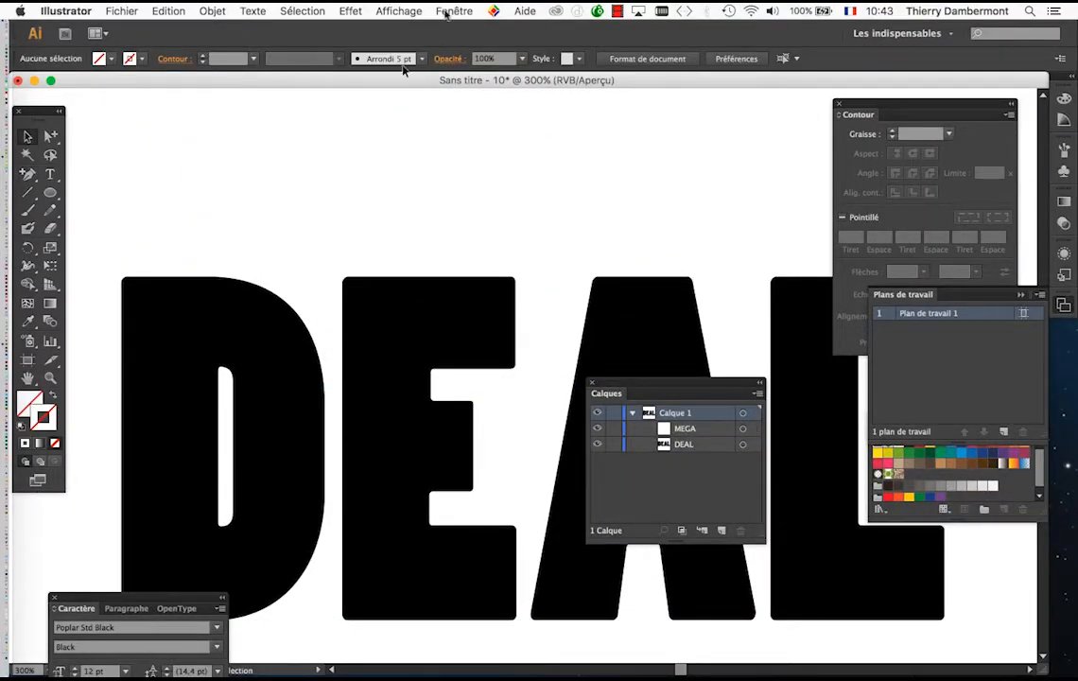
pyautogui.click(411, 11)
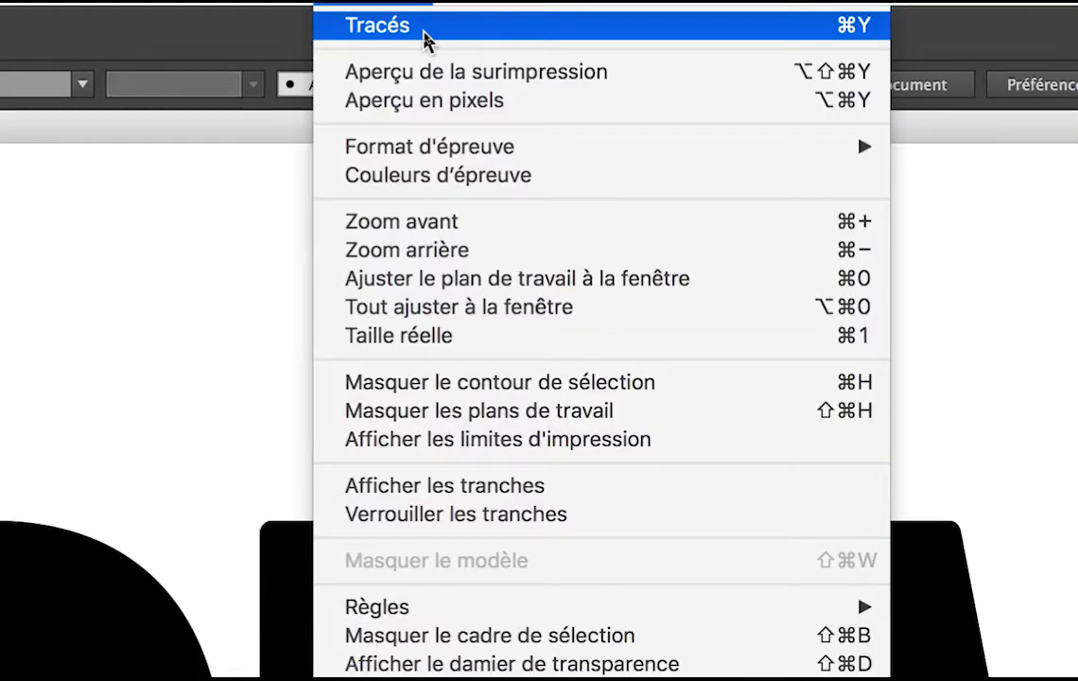
pyautogui.click(423, 40)
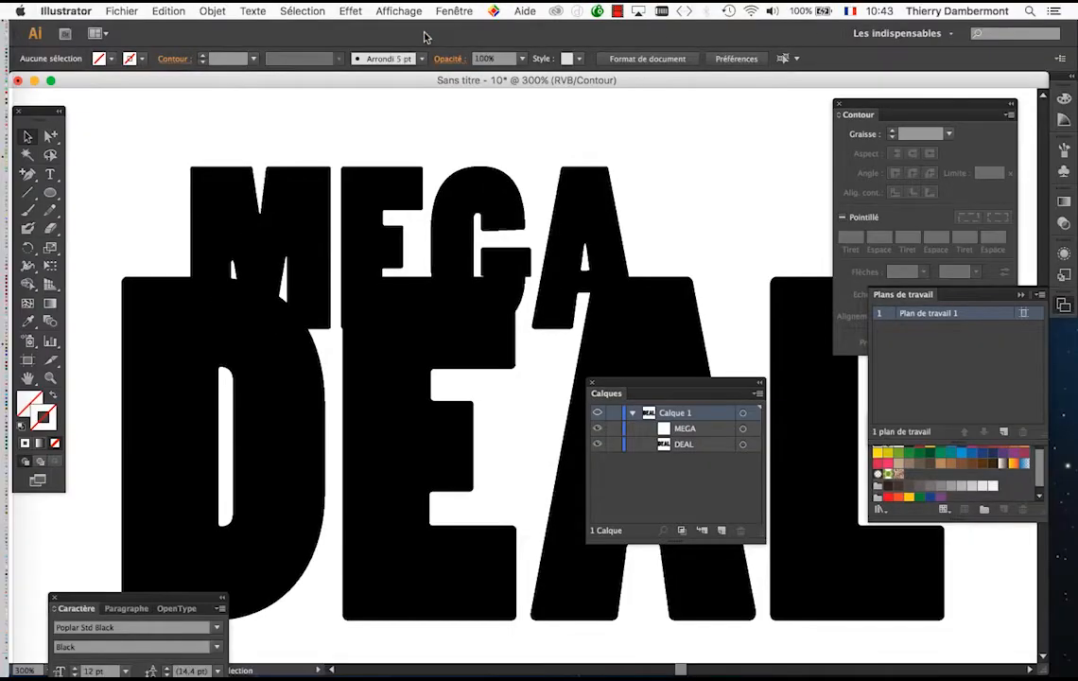
pyautogui.click(307, 255)
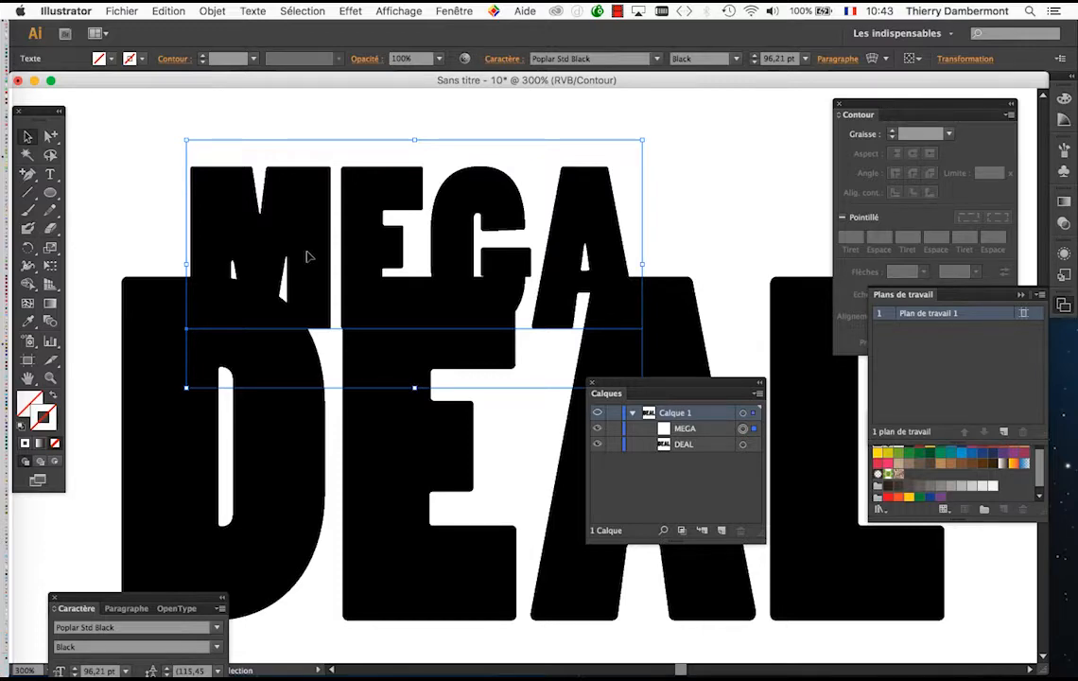
pyautogui.press('super+y')
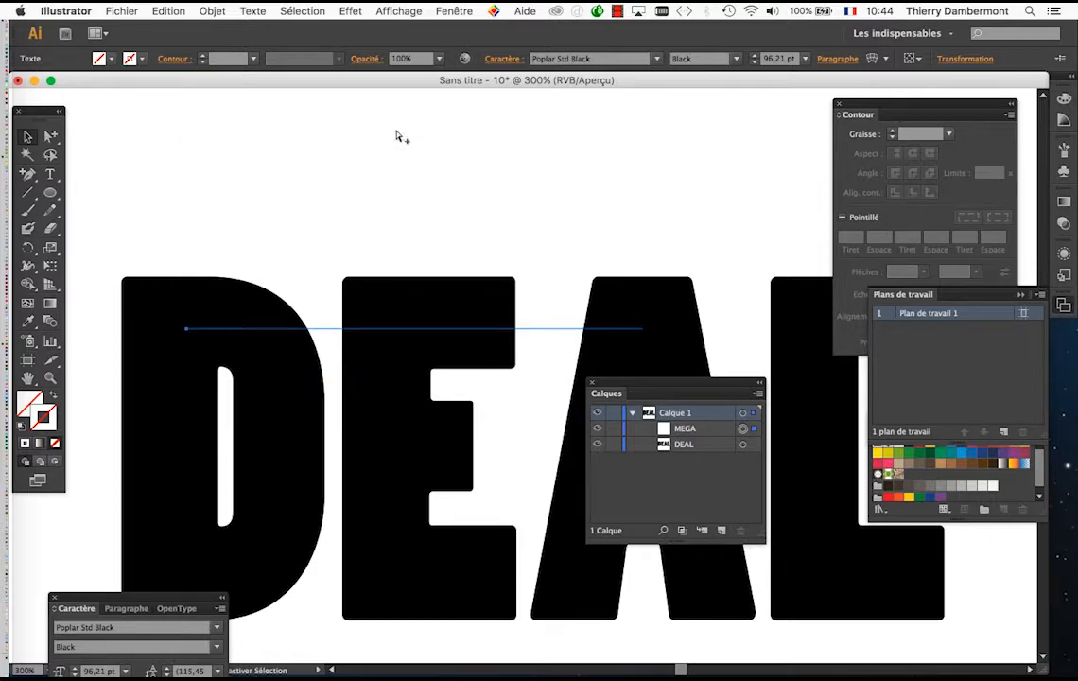
pyautogui.keyDown('shift'); pyautogui.click(397, 137); pyautogui.keyUp('shift')
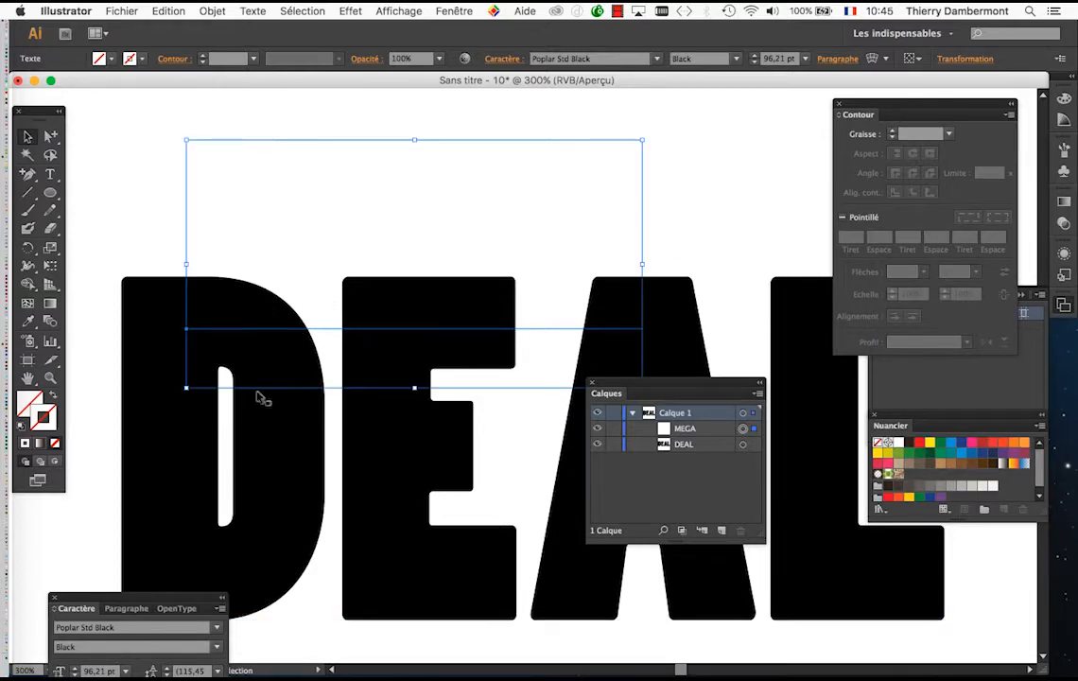
# Move the Calques palette below the MEGA frame and display the Aspect palette separated from Styles graphiques.
pyautogui.moveTo(31, 112); pyautogui.dragTo(48, 107)
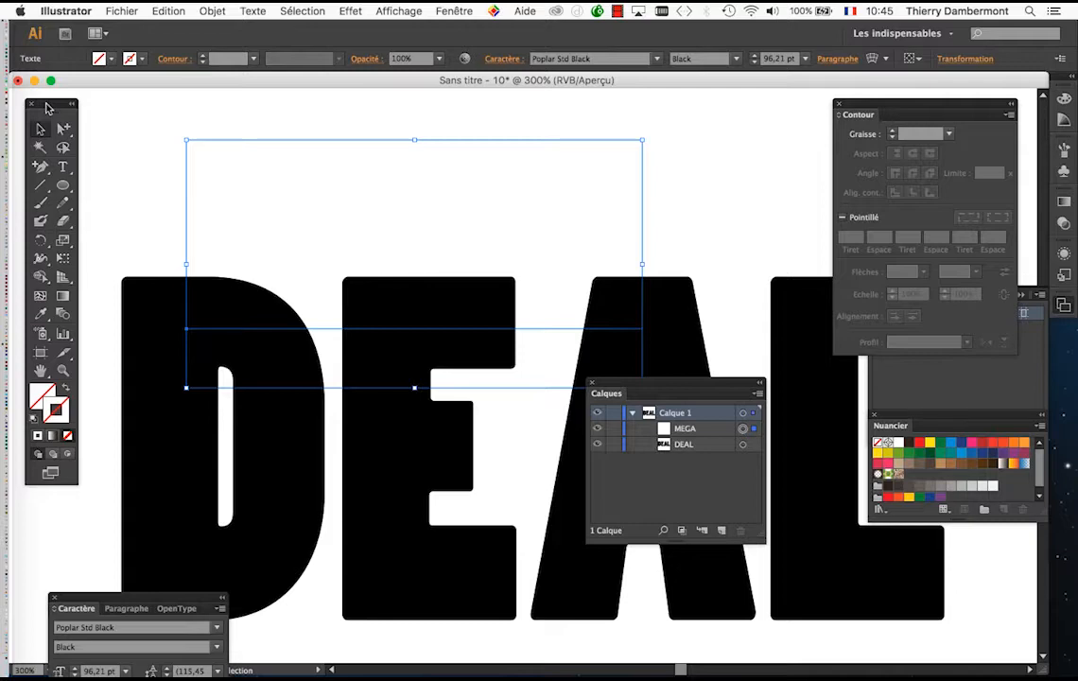
pyautogui.moveTo(630, 387); pyautogui.dragTo(441, 500)
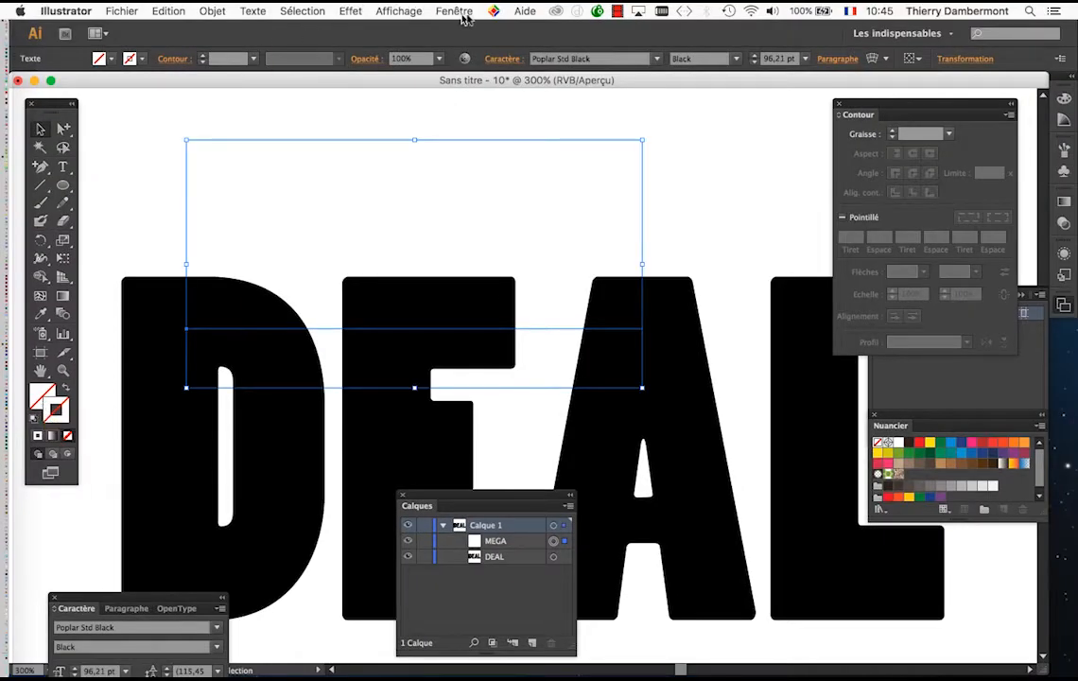
pyautogui.click(454, 11)
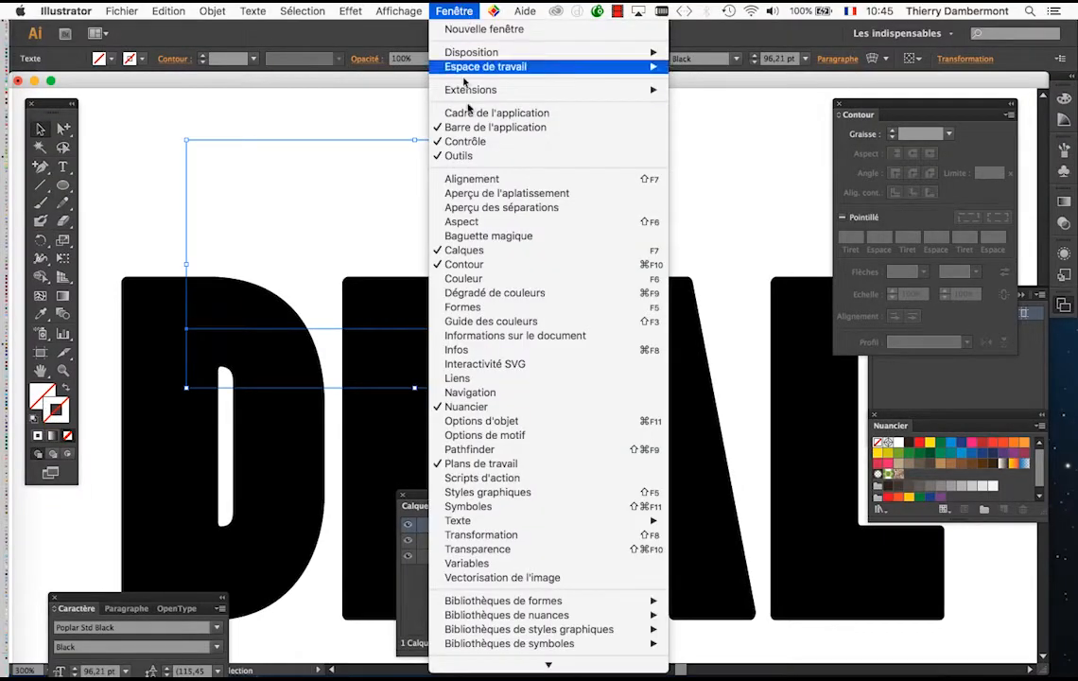
pyautogui.click(483, 224)
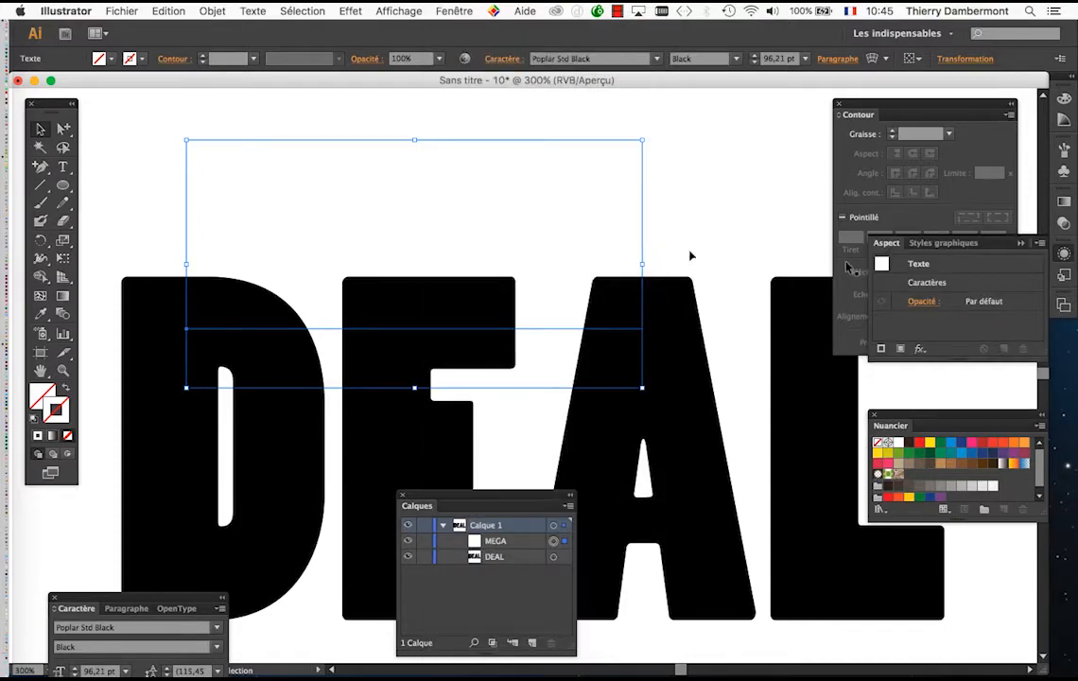
pyautogui.moveTo(875, 240); pyautogui.dragTo(573, 180)
pyautogui.click(871, 242)
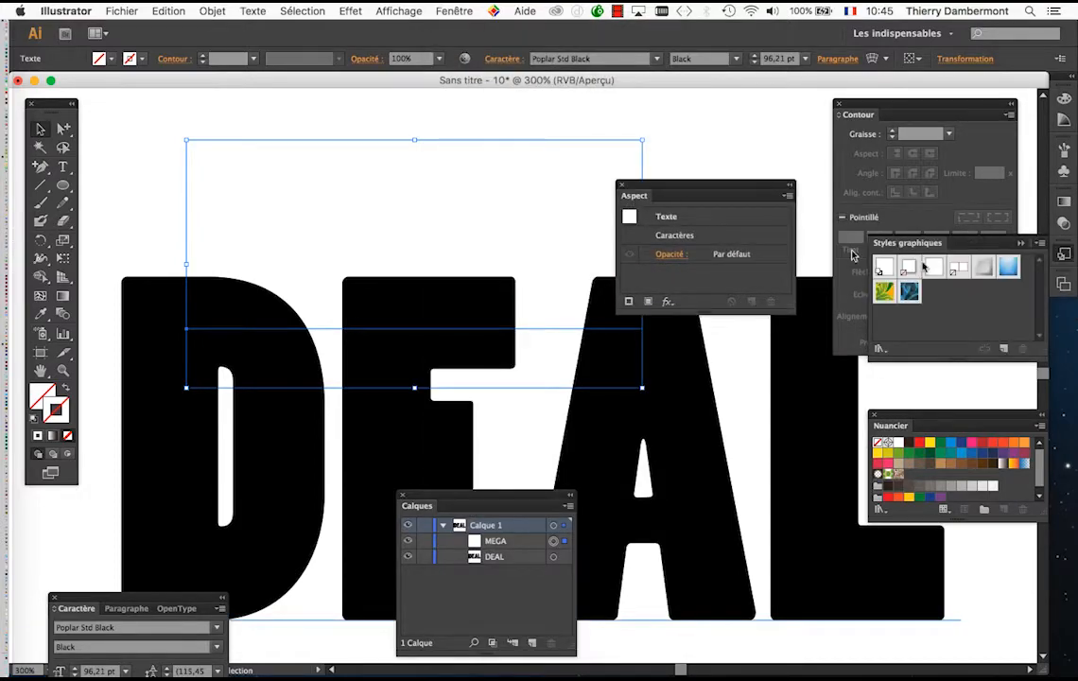
# Collapse the Styles graphiques palette, enlarge the Aspect palette beside MEGA, and select its Texte entry.
pyautogui.click(1019, 244)
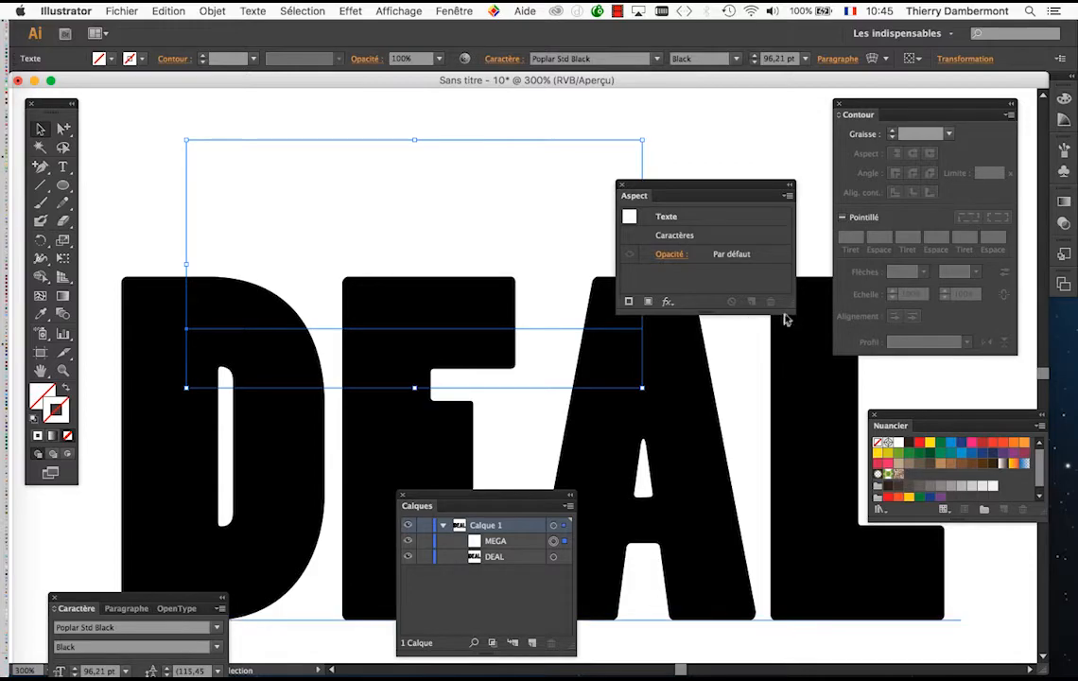
pyautogui.moveTo(786, 313); pyautogui.dragTo(797, 343)
pyautogui.moveTo(794, 388); pyautogui.dragTo(794, 424)
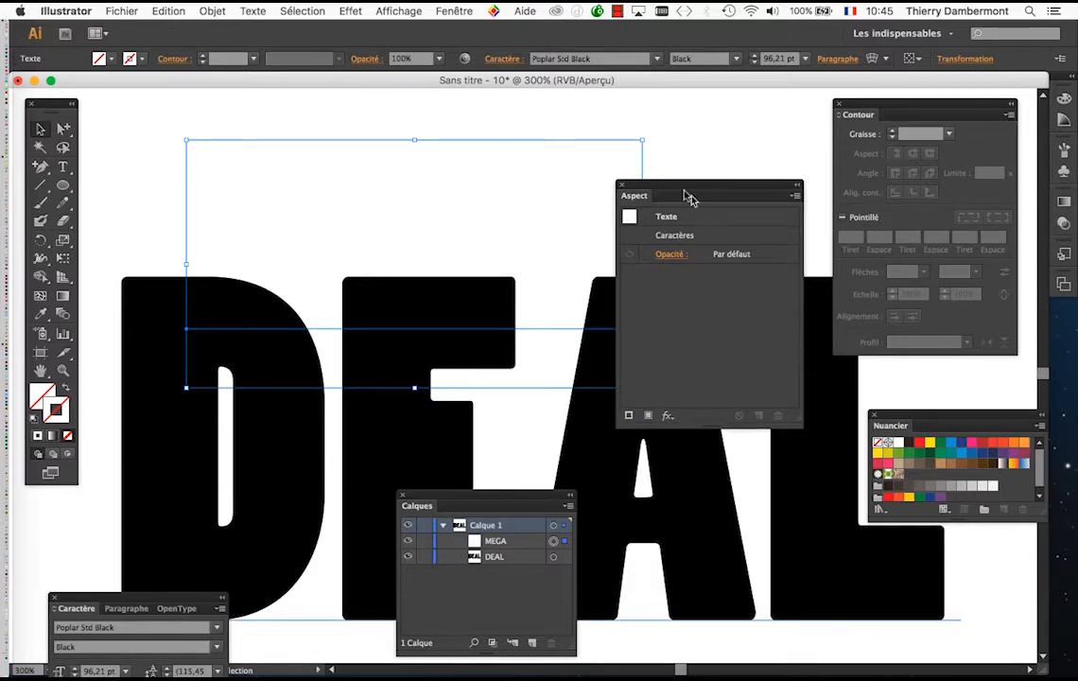
pyautogui.moveTo(675, 185); pyautogui.dragTo(634, 189)
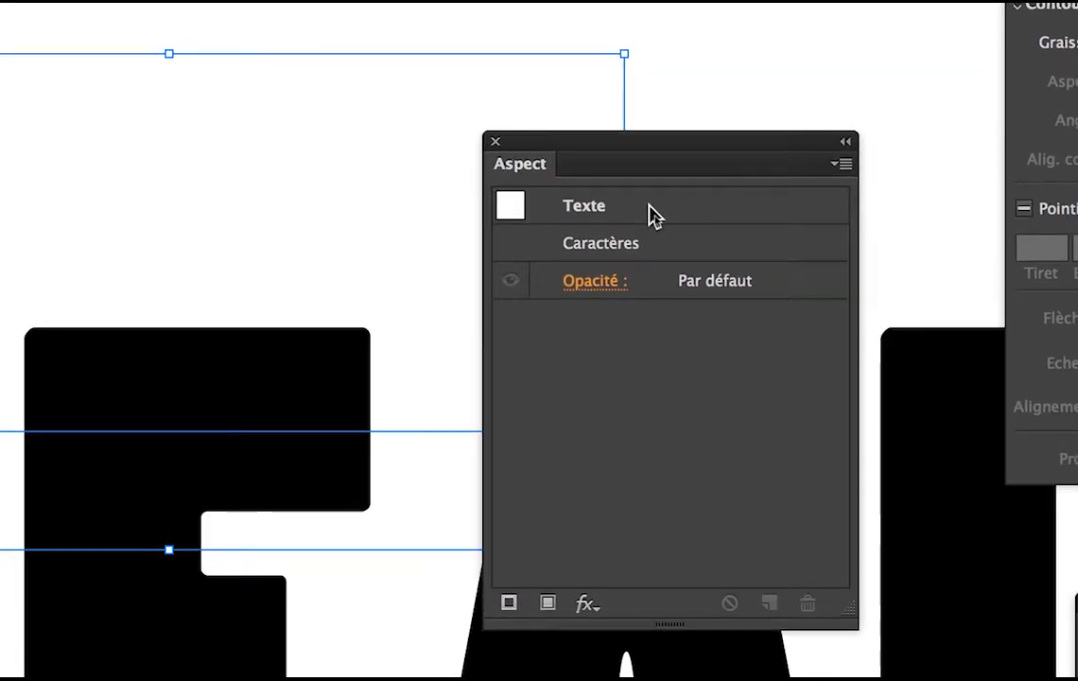
pyautogui.click(653, 213)
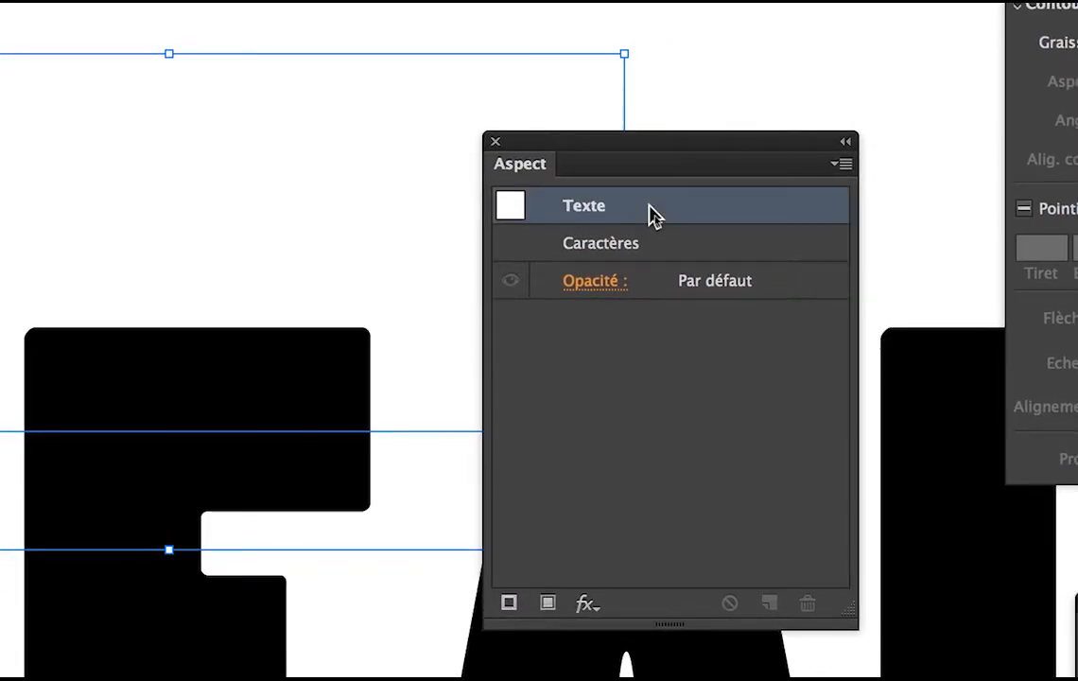
# Examine the fill and outline attributes of MEGA's Caractères level and return to its Texte level in the Aspect palette.
pyautogui.doubleClick(667, 247)
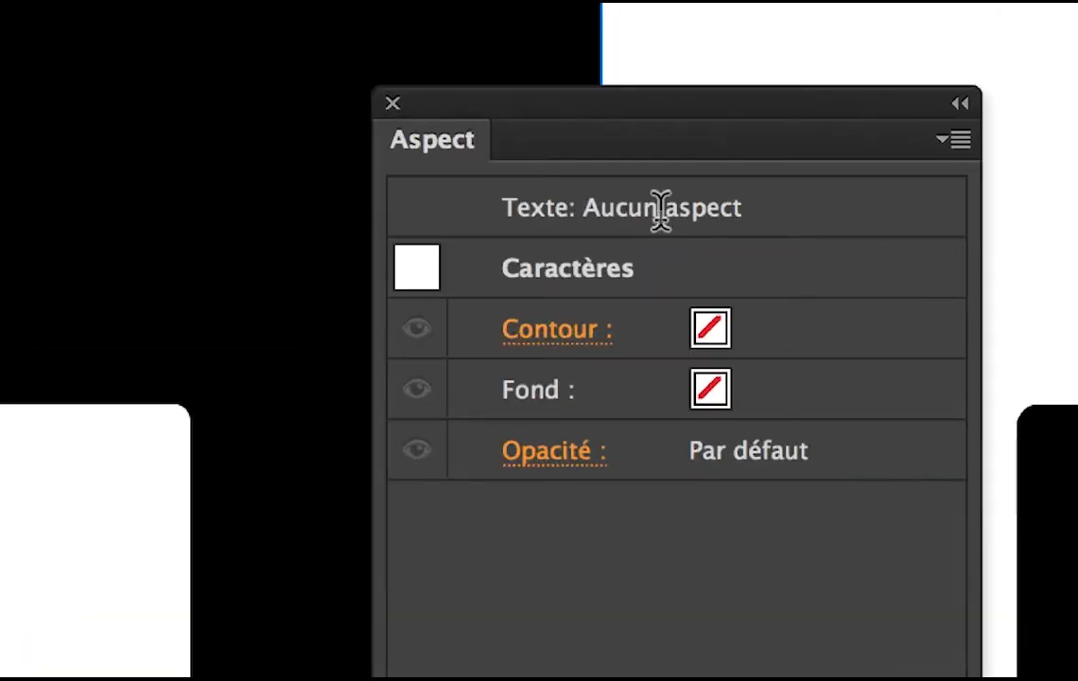
pyautogui.click(698, 224)
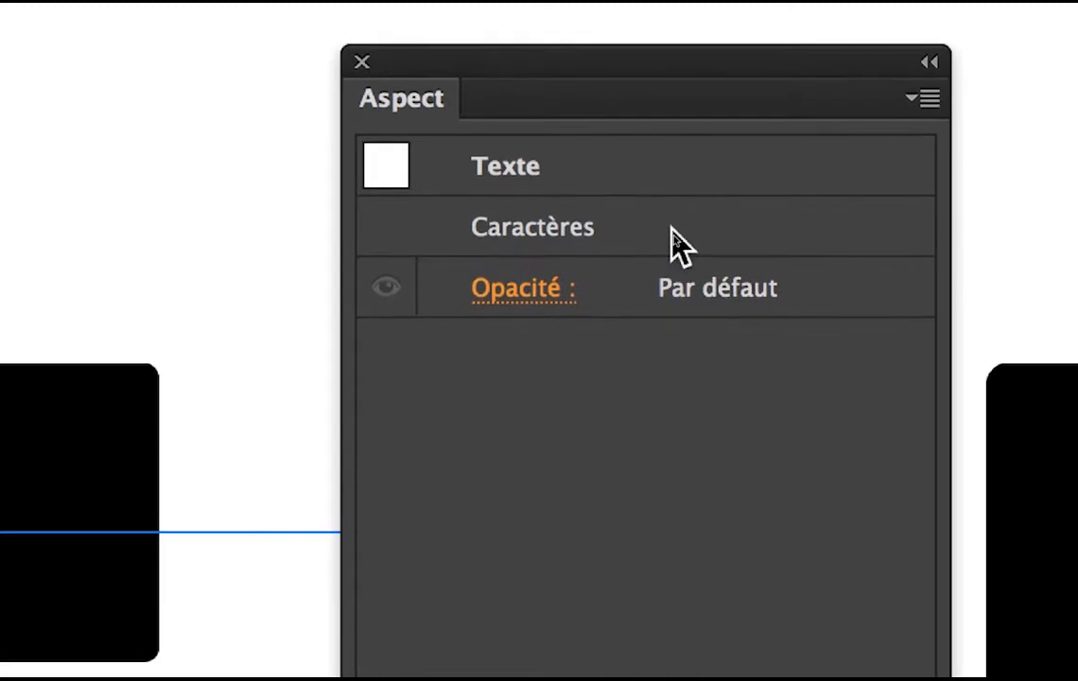
pyautogui.click(679, 244)
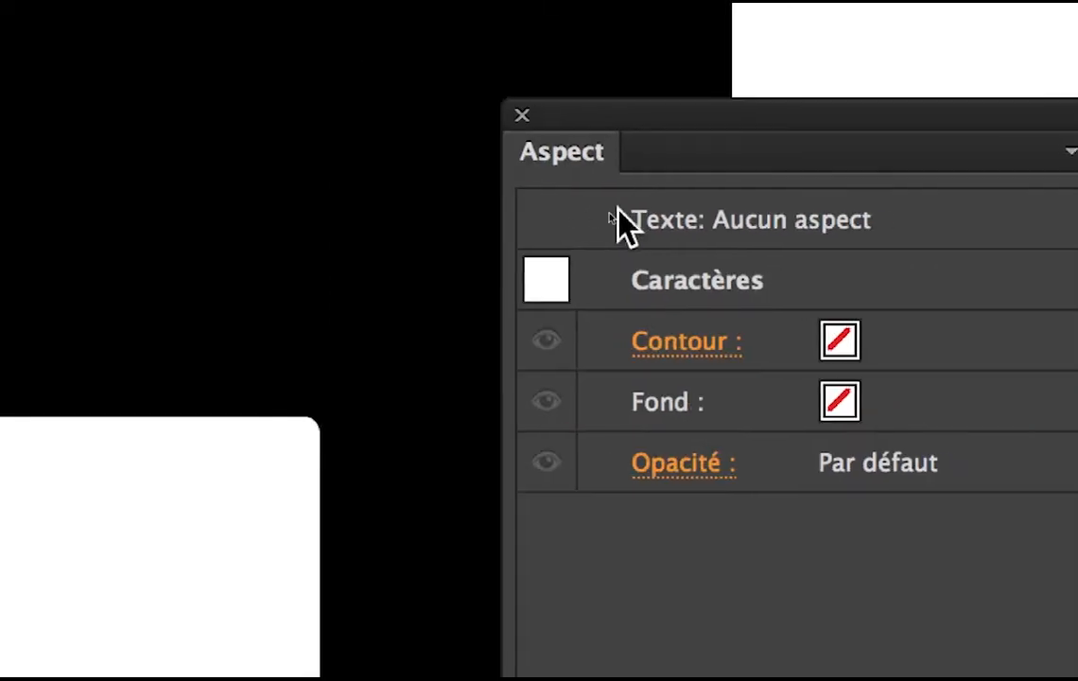
pyautogui.click(620, 224)
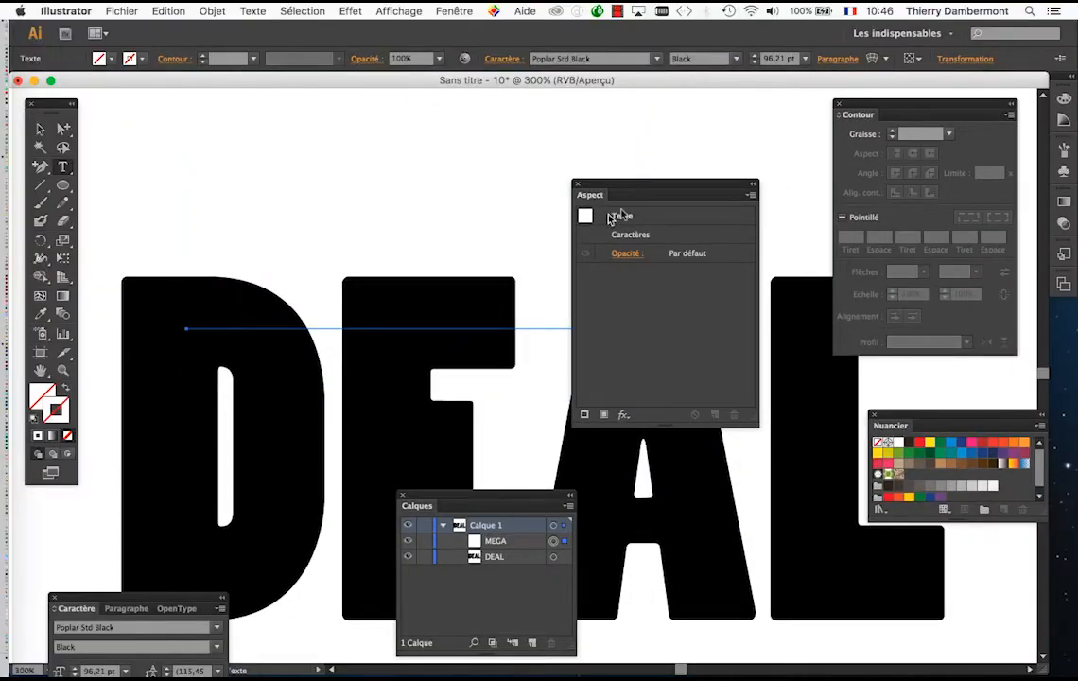
pyautogui.press('super')
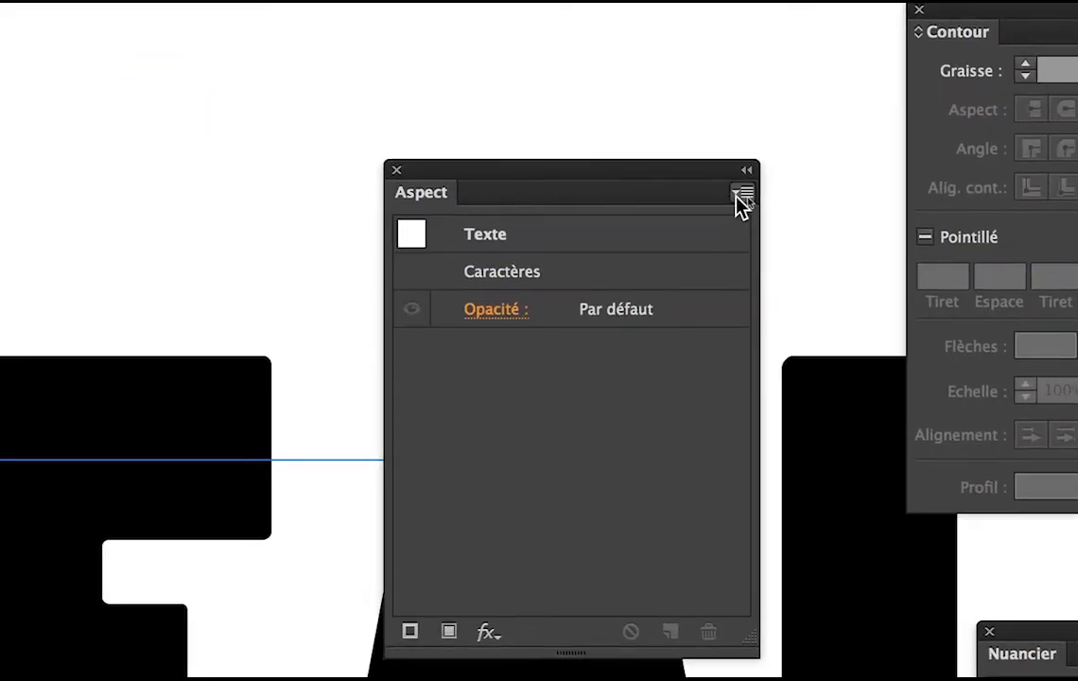
# Add a new fill to the MEGA text at the Texte level and colour it red.
pyautogui.click(739, 196)
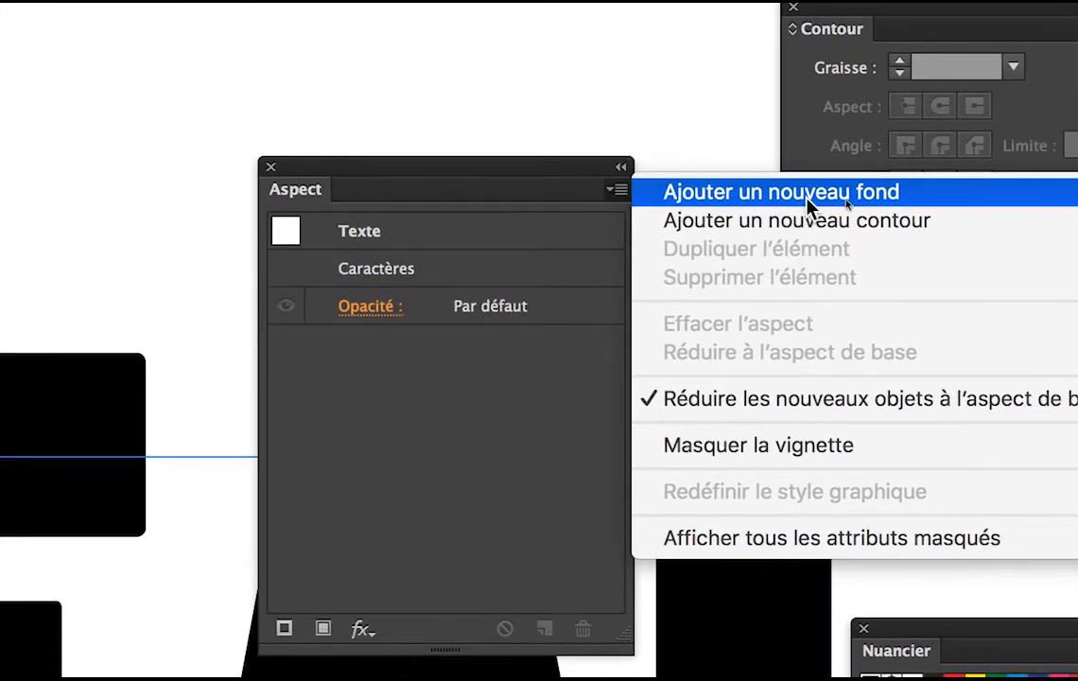
pyautogui.click(807, 194)
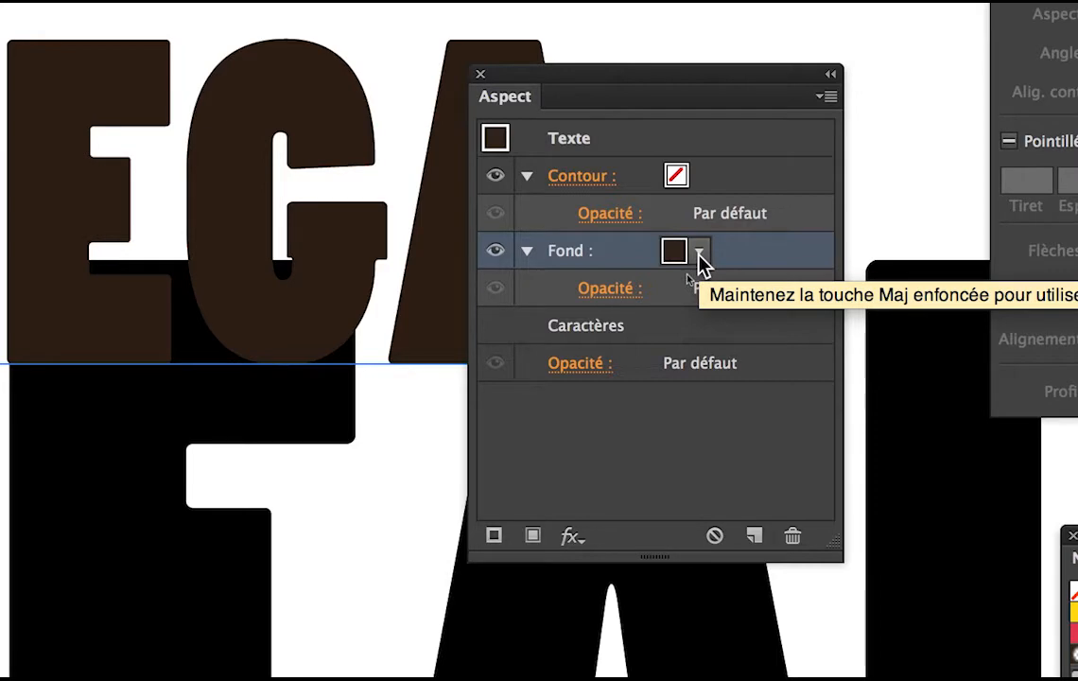
pyautogui.click(698, 253)
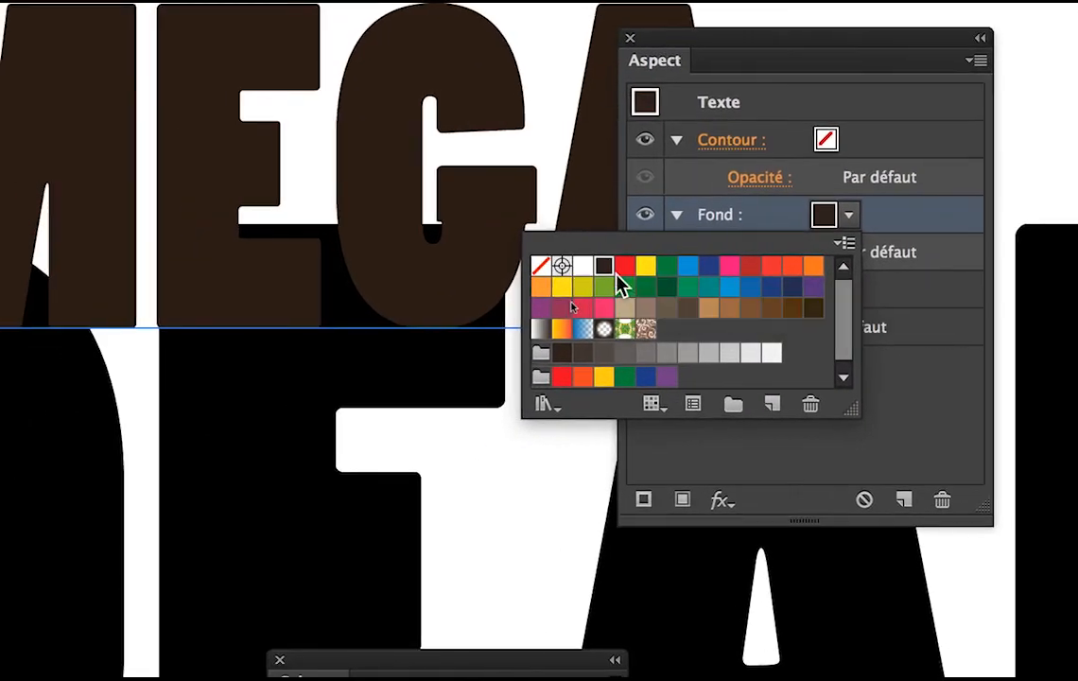
pyautogui.click(624, 266)
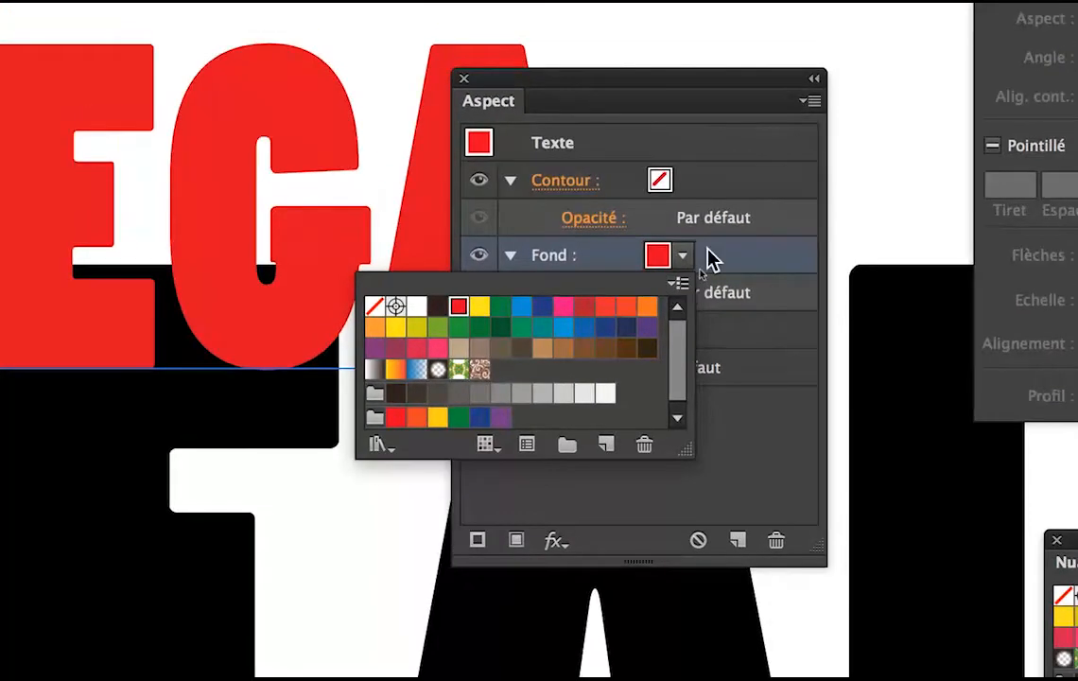
pyautogui.click(711, 259)
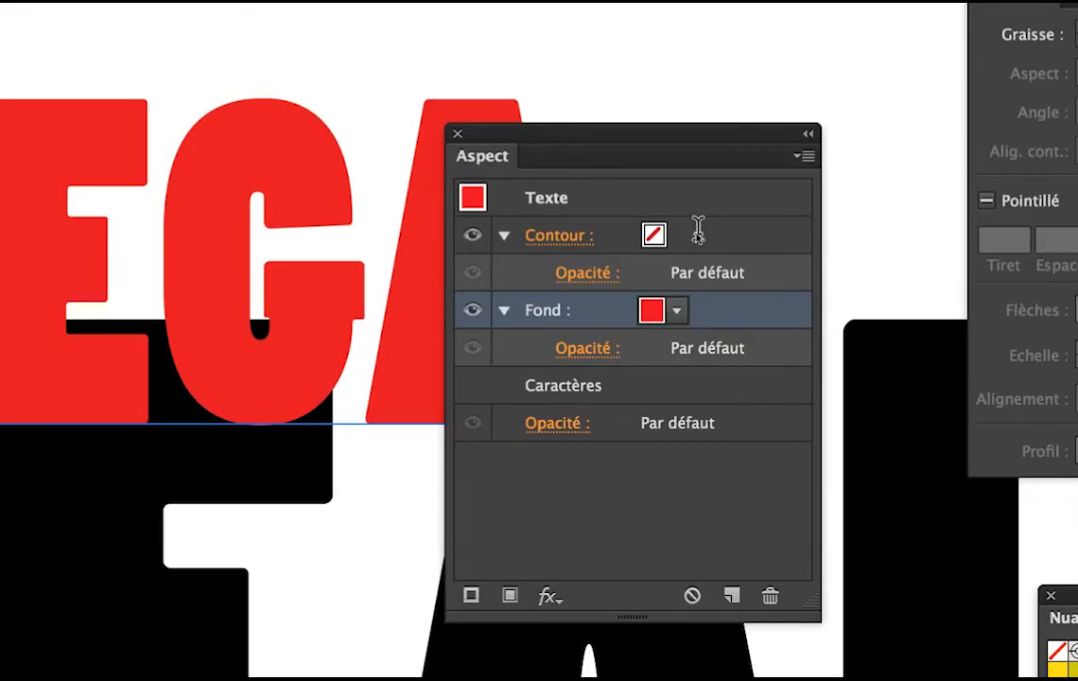
# Colour the MEGA text's Contour attribute white and set its weight to 8 pt.
pyautogui.click(677, 242)
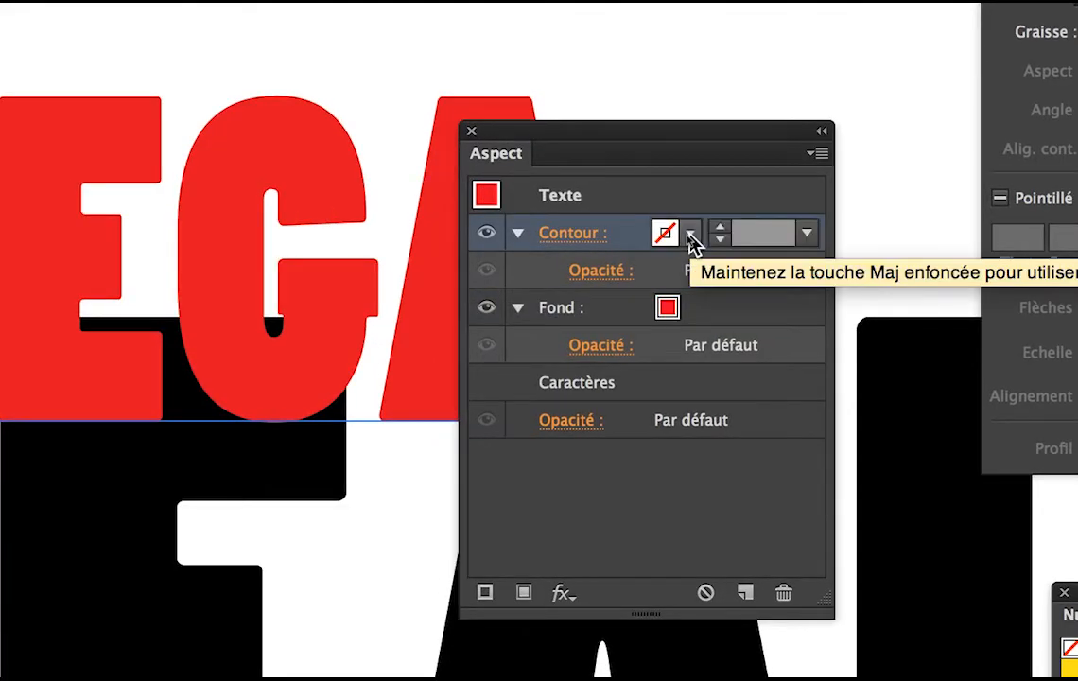
pyautogui.click(689, 235)
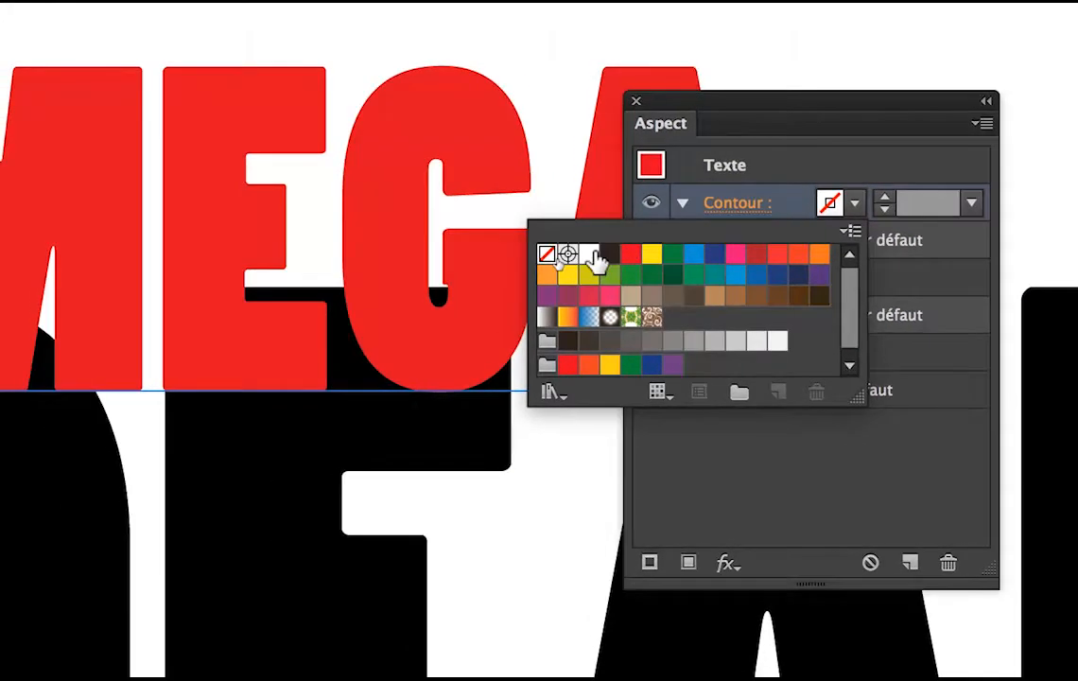
pyautogui.click(518, 261)
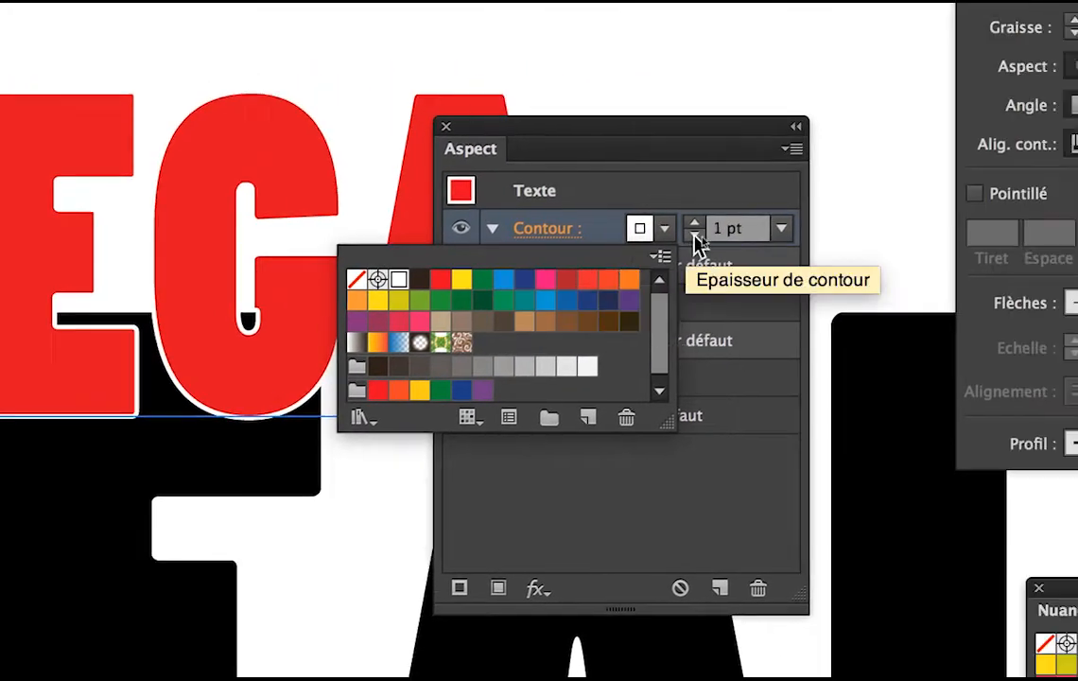
pyautogui.click(694, 230)
pyautogui.click(694, 231)
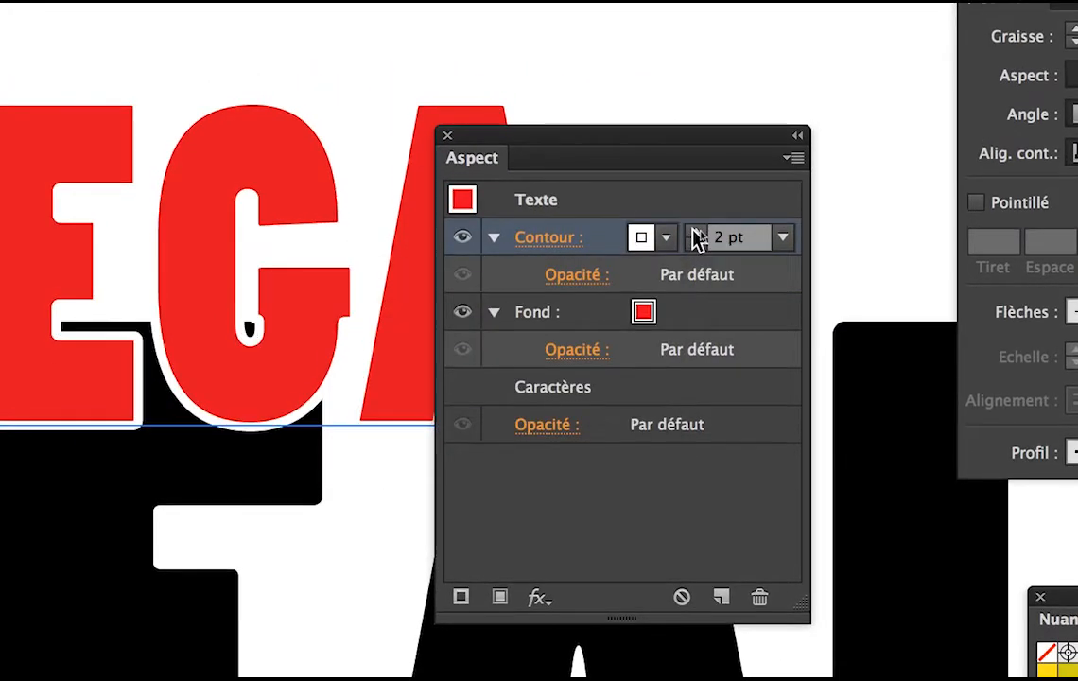
pyautogui.click(694, 231)
pyautogui.click(694, 230)
pyautogui.click(693, 236)
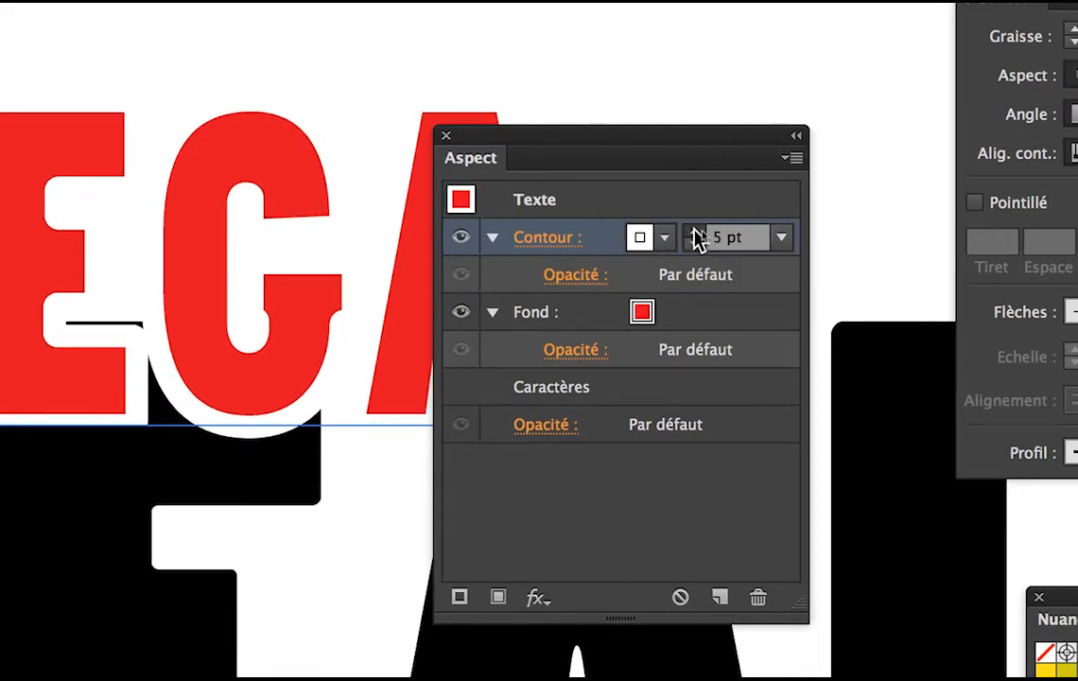
pyautogui.click(693, 237)
pyautogui.click(694, 236)
pyautogui.click(696, 234)
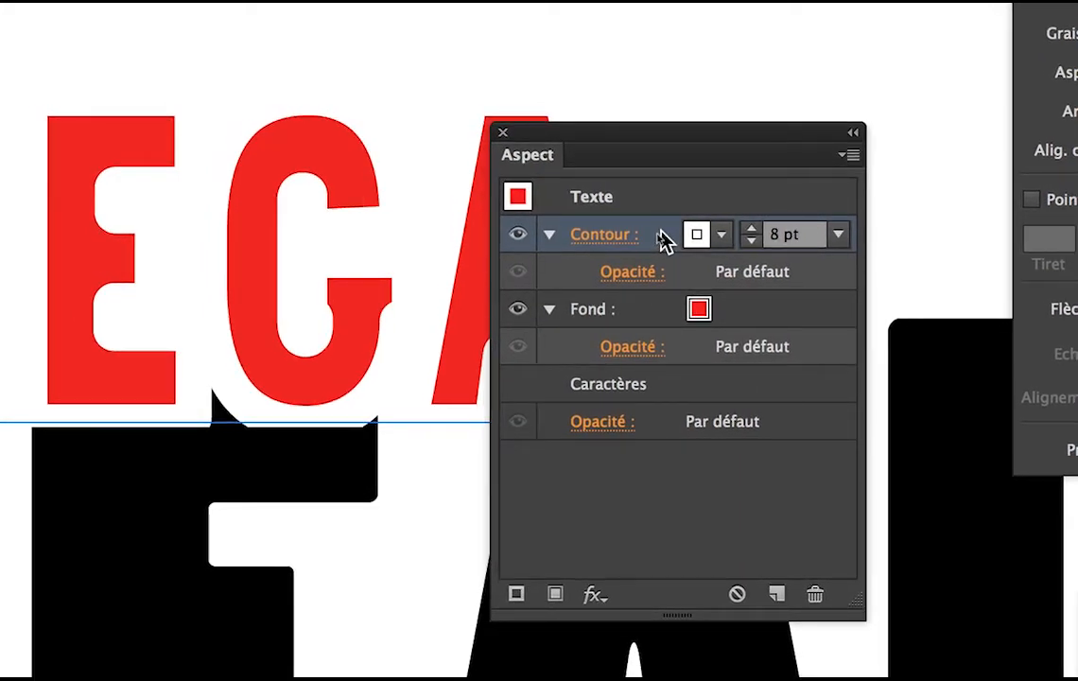
# Place MEGA's Contour attribute below its Fond in the Aspect palette and set the outline weight to 7 pt.
pyautogui.moveTo(664, 240)
pyautogui.mouseDown()
pyautogui.moveTo(658, 324)
pyautogui.moveTo(657, 299)
pyautogui.mouseUp()
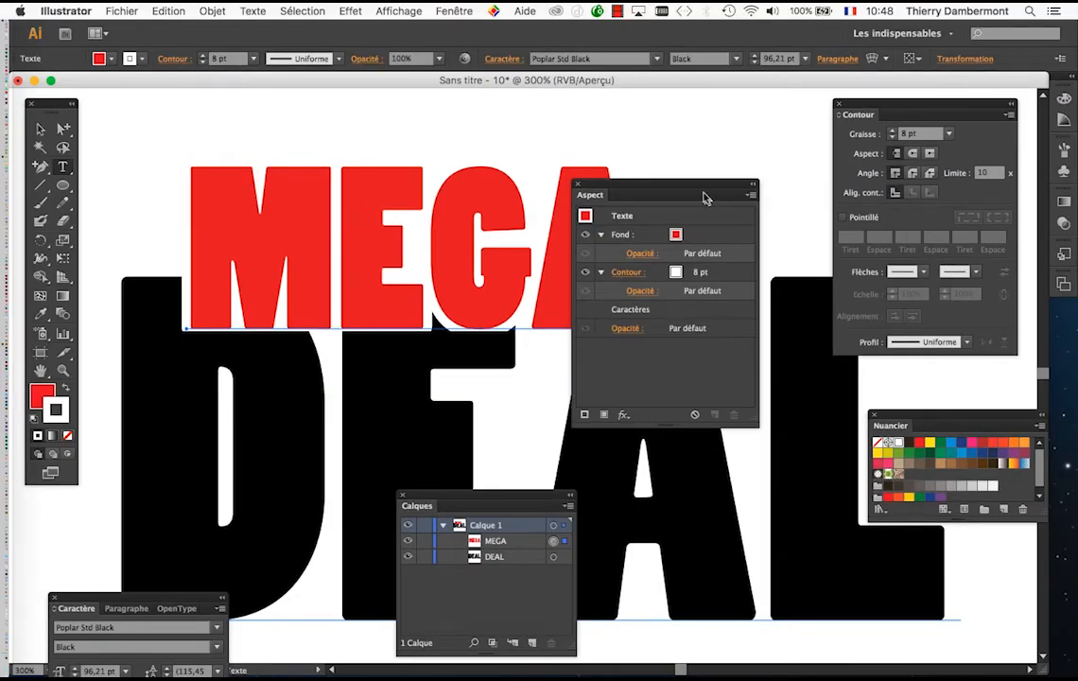
pyautogui.moveTo(695, 188); pyautogui.dragTo(783, 128)
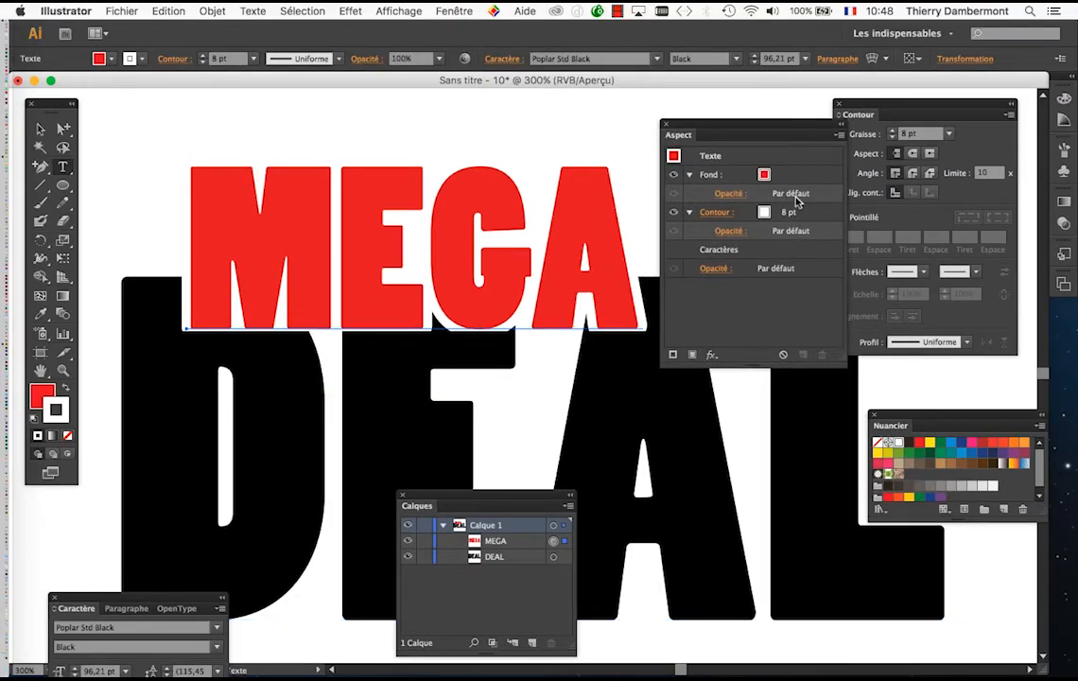
pyautogui.click(791, 210)
pyautogui.click(792, 216)
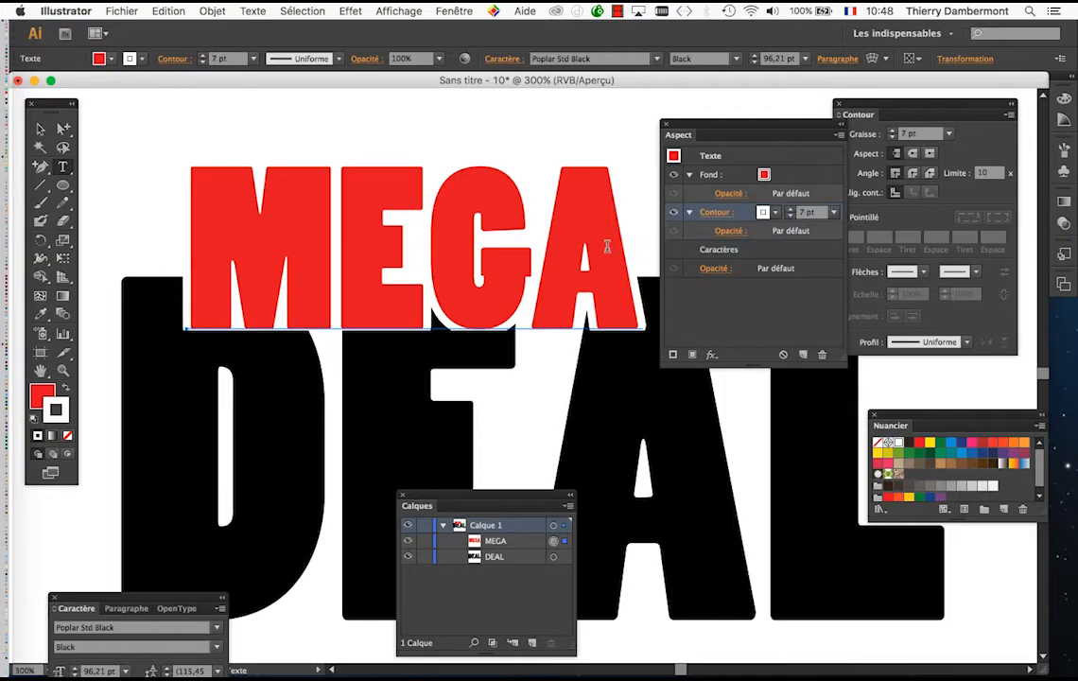
# Reposition the MEGA text slightly further left and down over DEAL with the Selection tool.
pyautogui.press('super+minus')
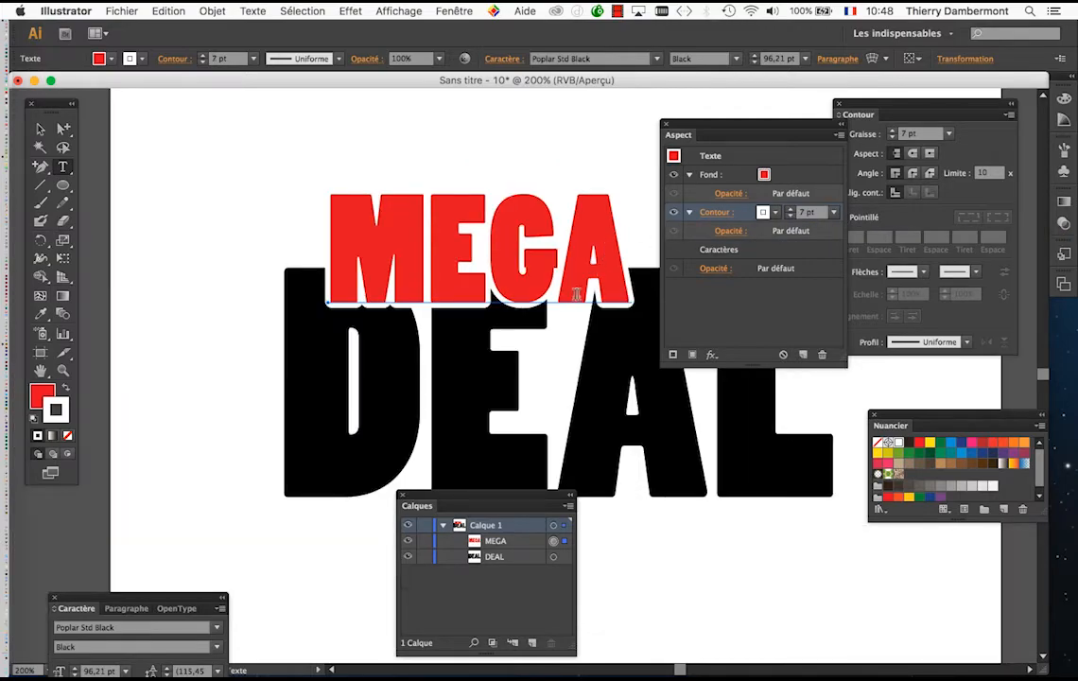
pyautogui.press('space')
pyautogui.moveTo(527, 283); pyautogui.dragTo(461, 262)
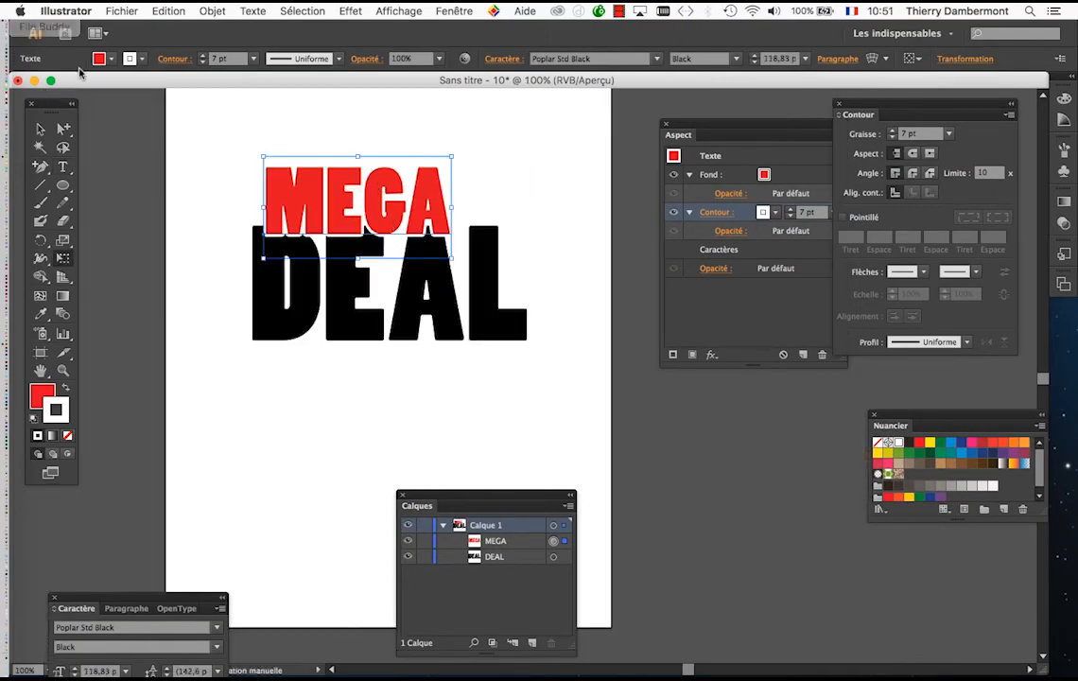
pyautogui.click(40, 129)
pyautogui.click(221, 189)
pyautogui.moveTo(346, 230); pyautogui.dragTo(326, 235)
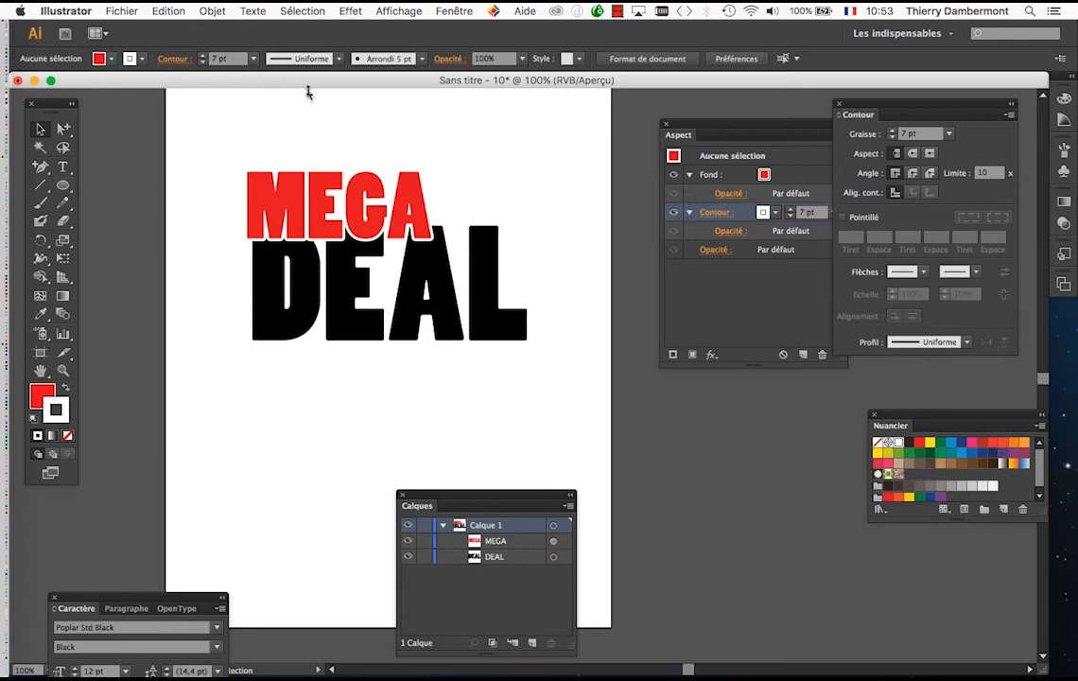
# Start saving the document in the premier jour AI folder and select the default file name for replacement.
pyautogui.click(127, 8)
pyautogui.click(169, 139)
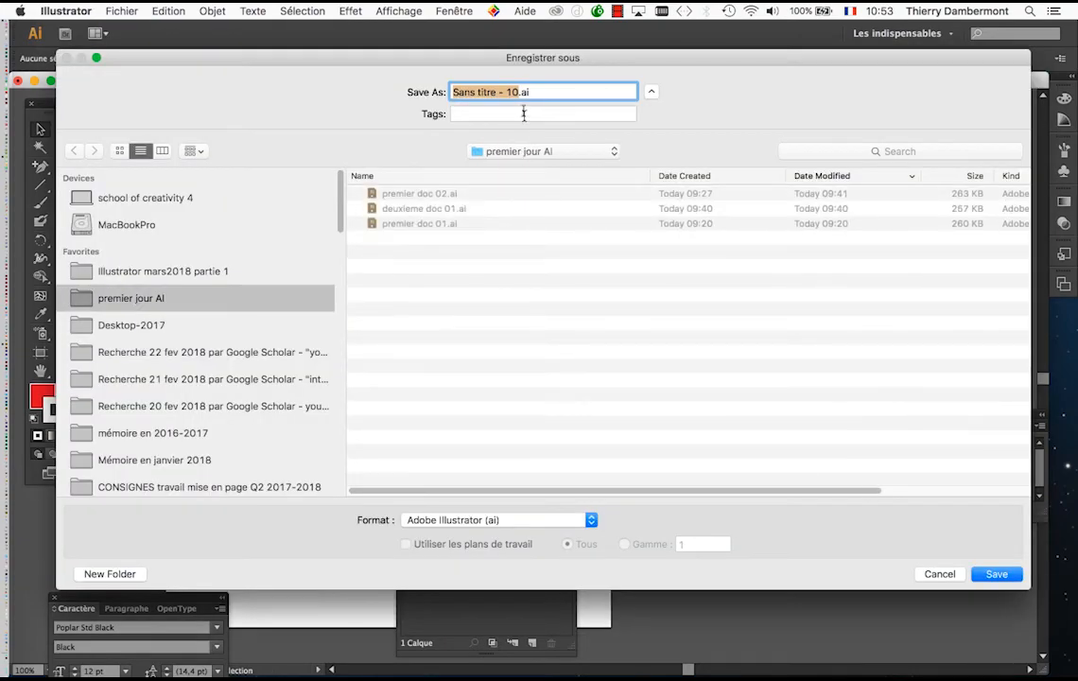
pyautogui.click(516, 91)
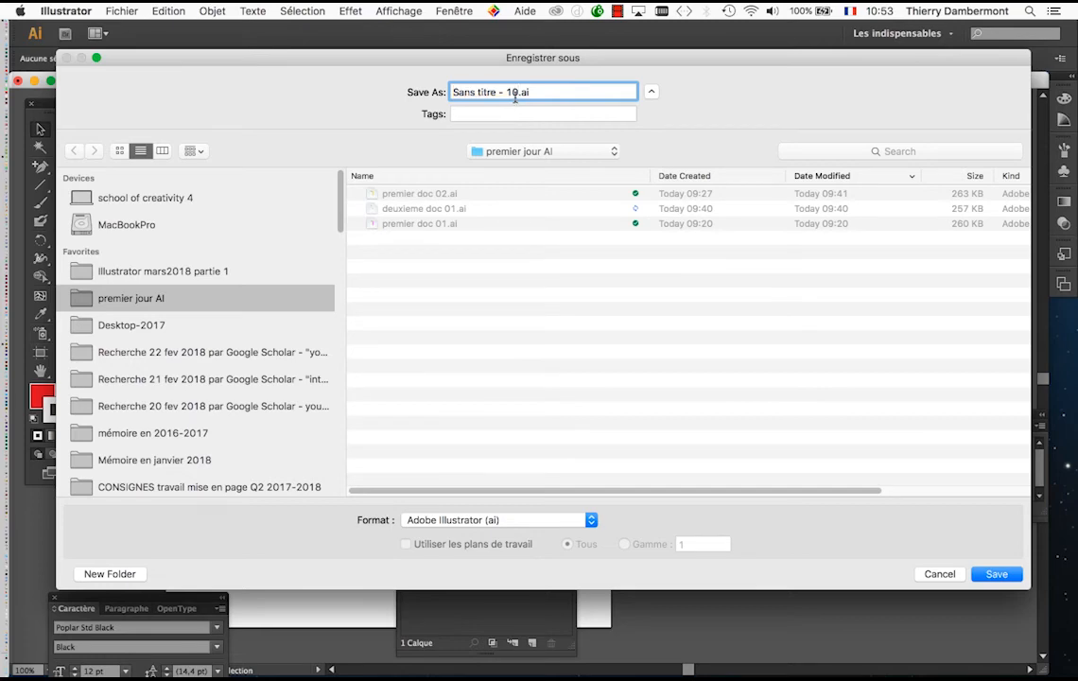
pyautogui.moveTo(516, 92); pyautogui.dragTo(493, 76)
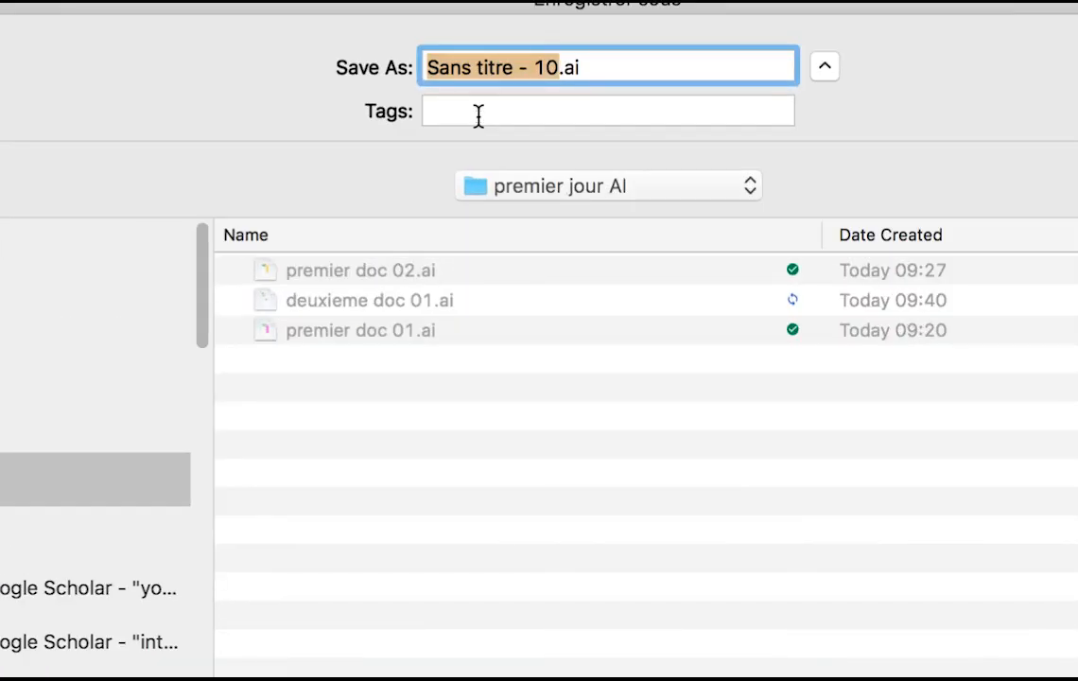
pyautogui.write('troi')
pyautogui.press('BackSpace')
pyautogui.press('BackSpace')
pyautogui.press('BackSpace')
pyautogui.press('BackSpace')
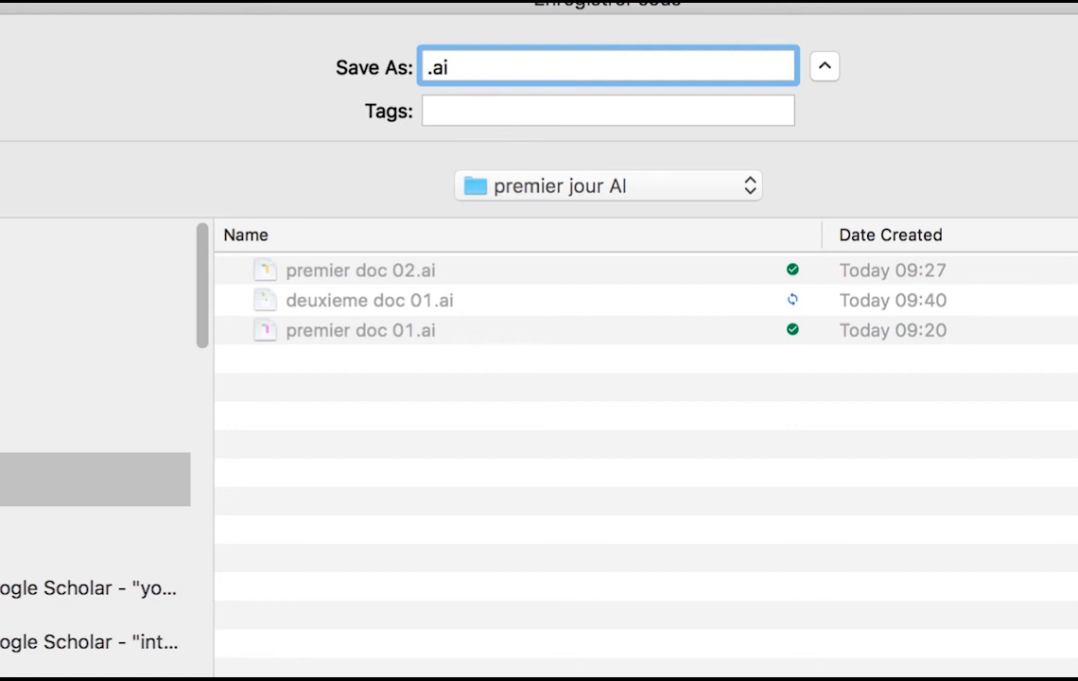
# Name the file encoches 01.ai and save it in Adobe Illustrator format.
pyautogui.write('enco')
pyautogui.write('ches 0')
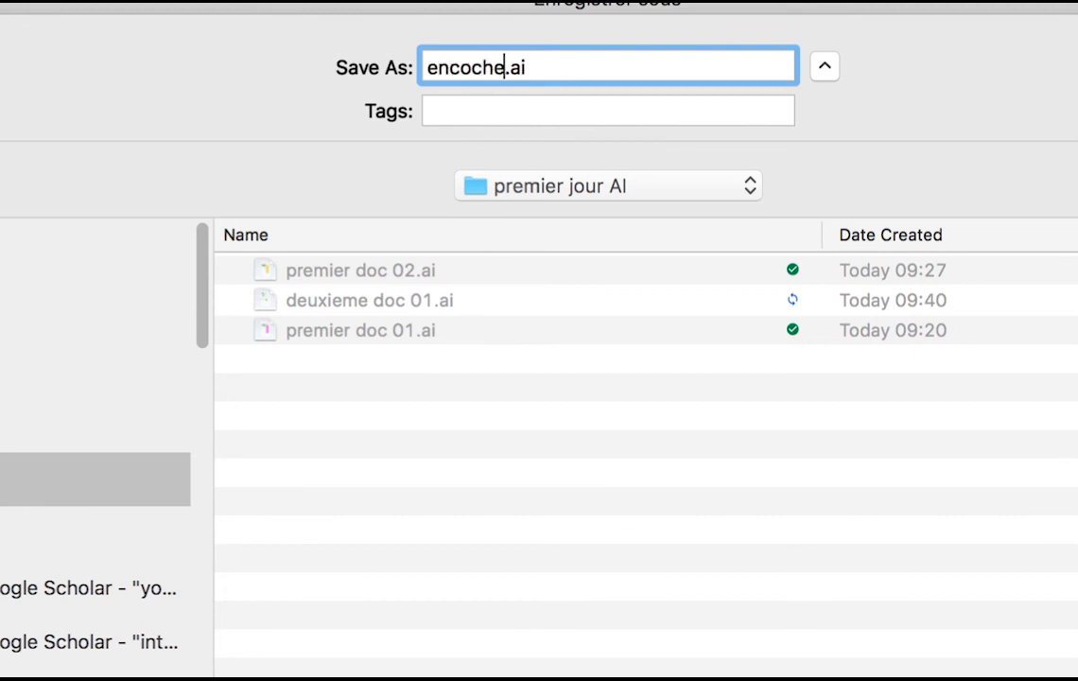
pyautogui.write('1')
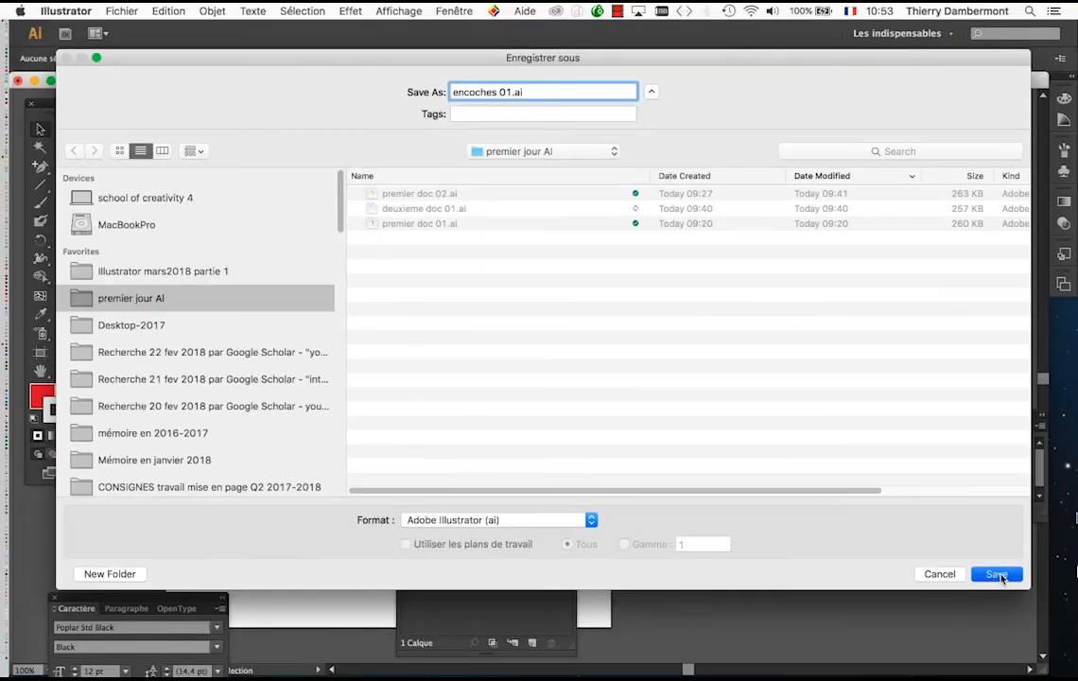
pyautogui.press('Return')
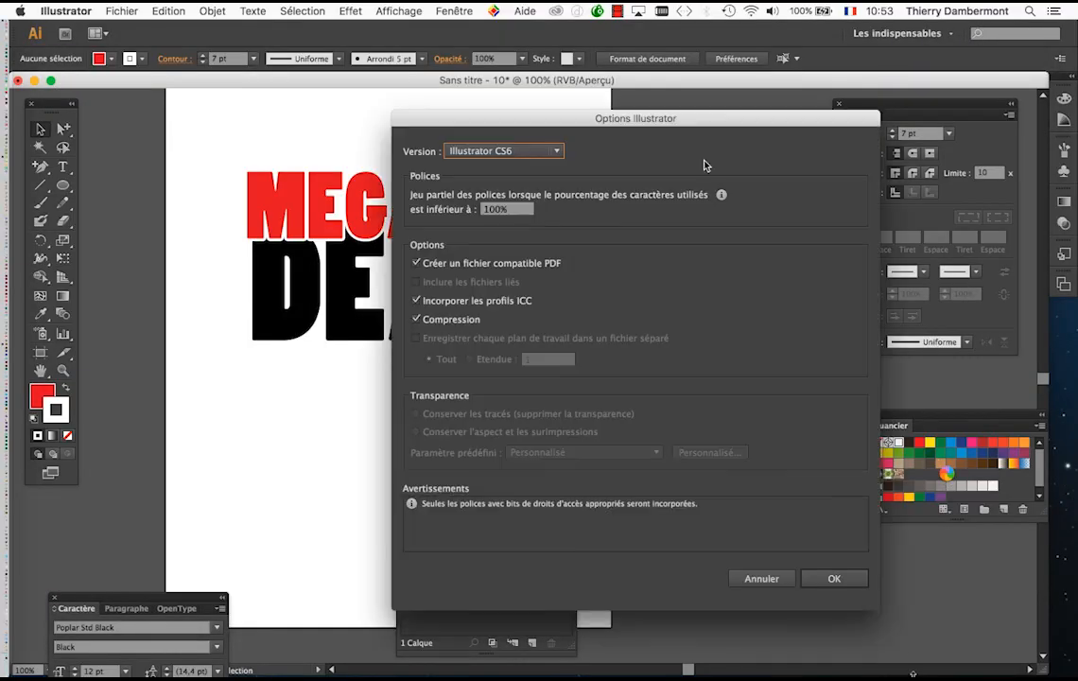